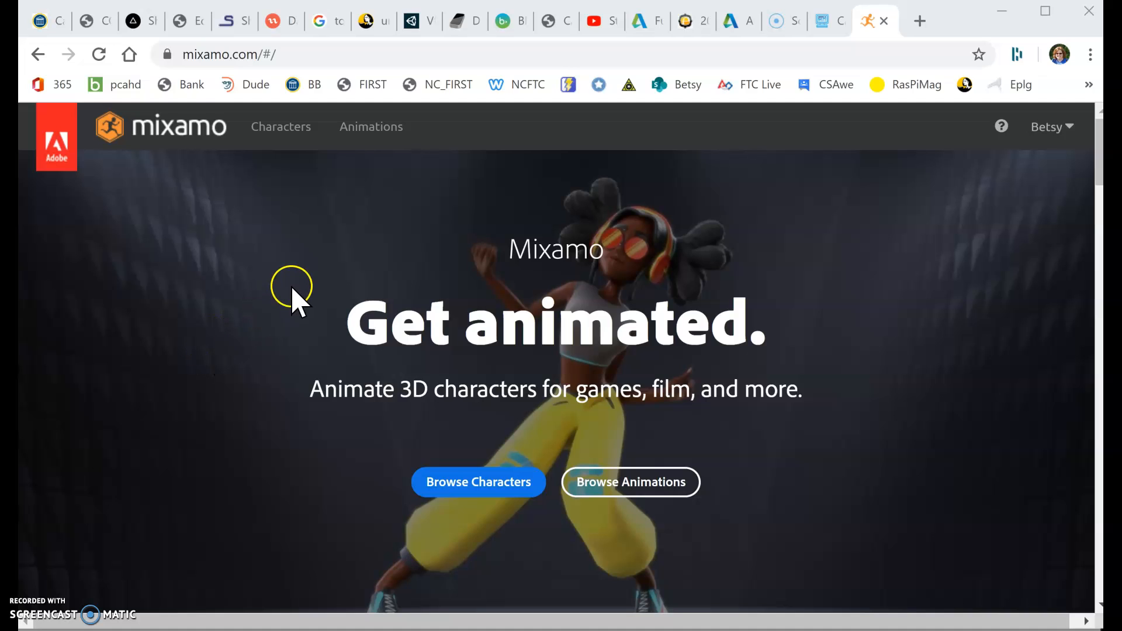
Open the Mixamo character library and browse its first page of characters down to the end and back up.
left_click(1058, 136)
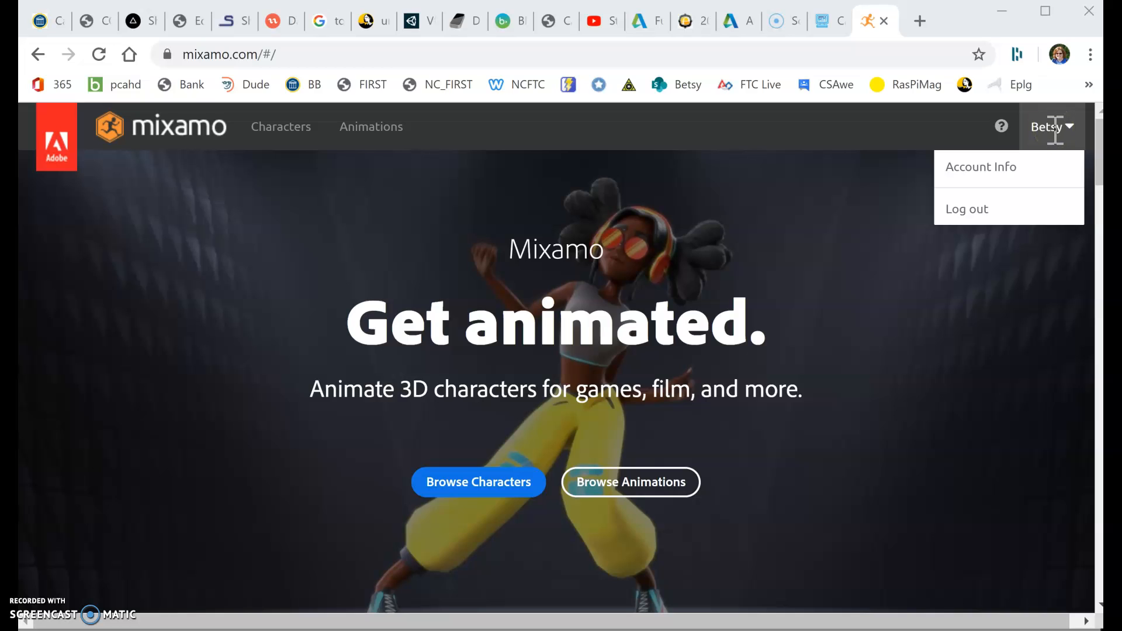
left_click(175, 164)
left_click(280, 128)
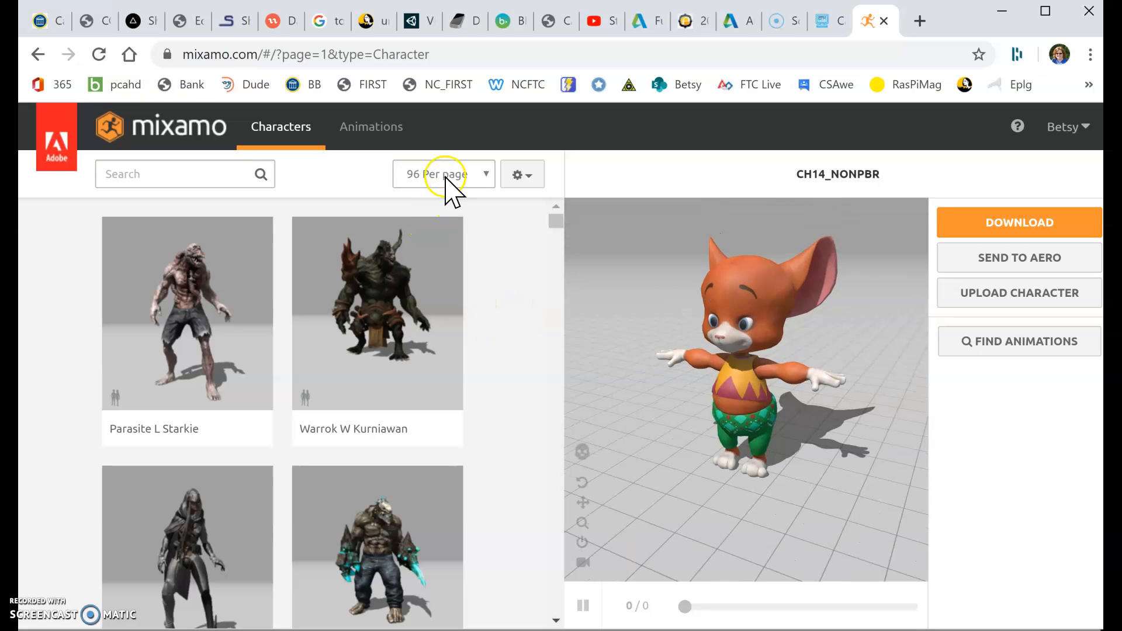
scroll(429, 326, "down", 15)
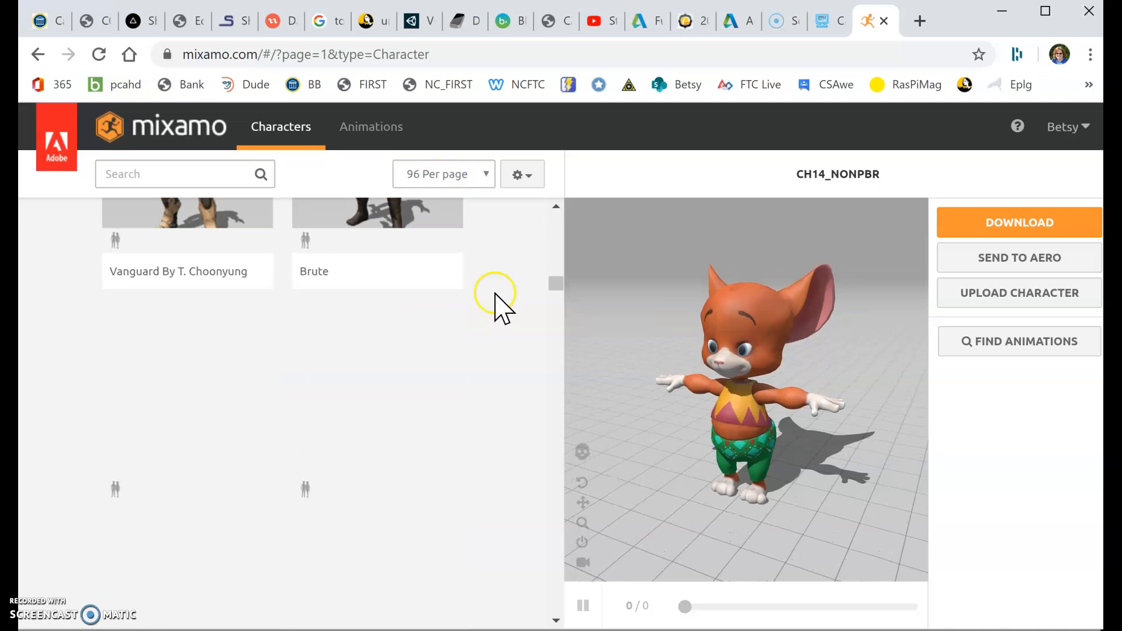
left_click_drag(555, 285, 555, 626)
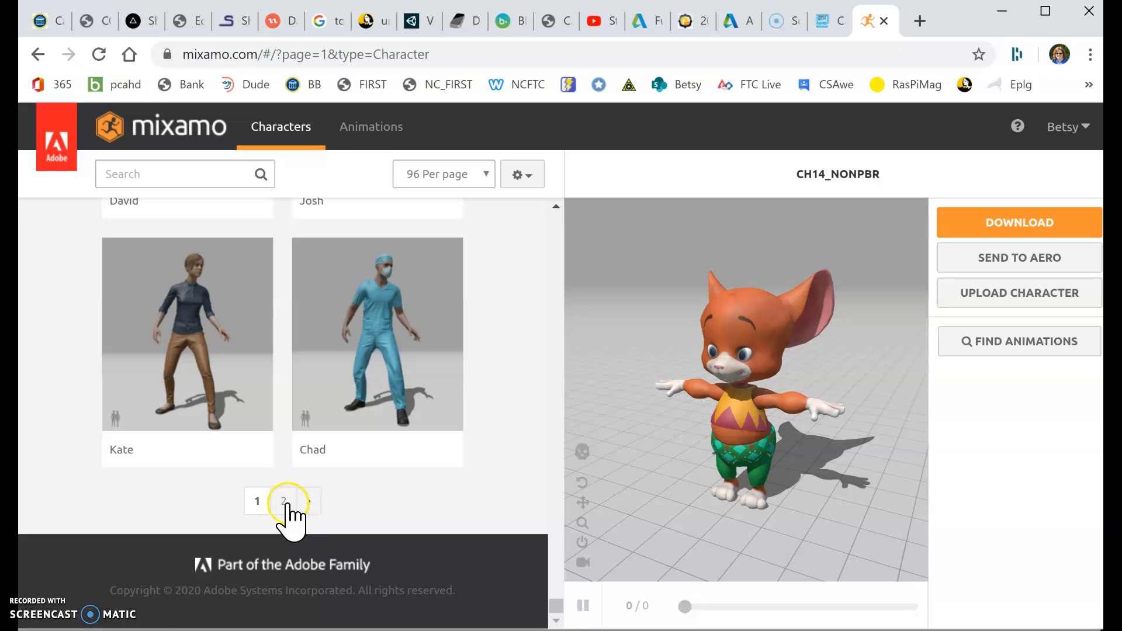
scroll(395, 444, "up", 10)
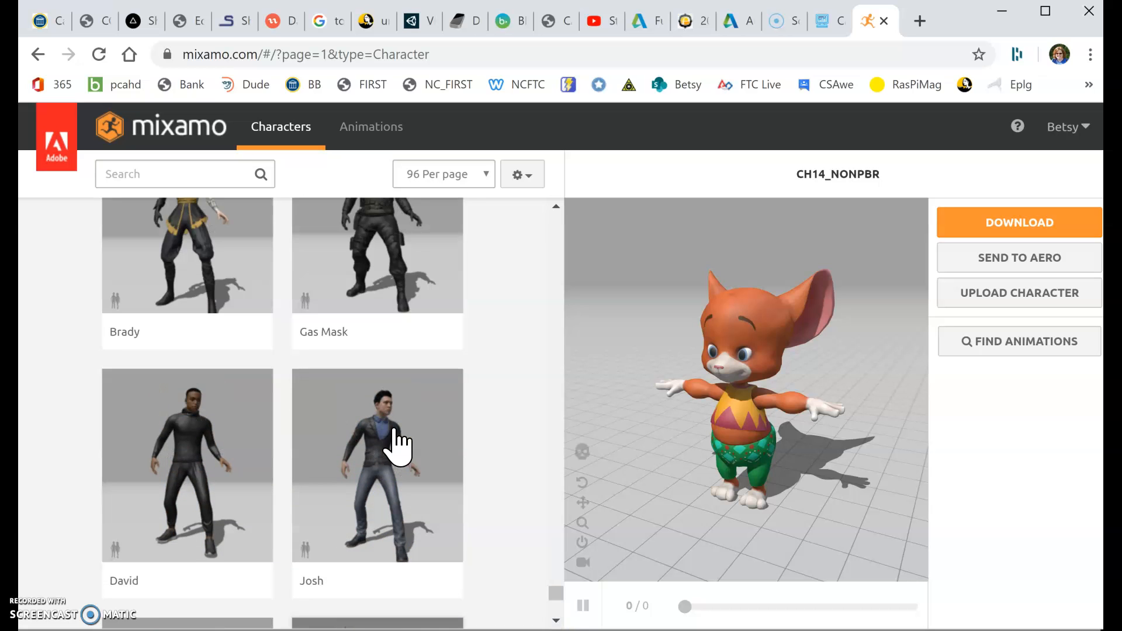
scroll(398, 447, "up", 5)
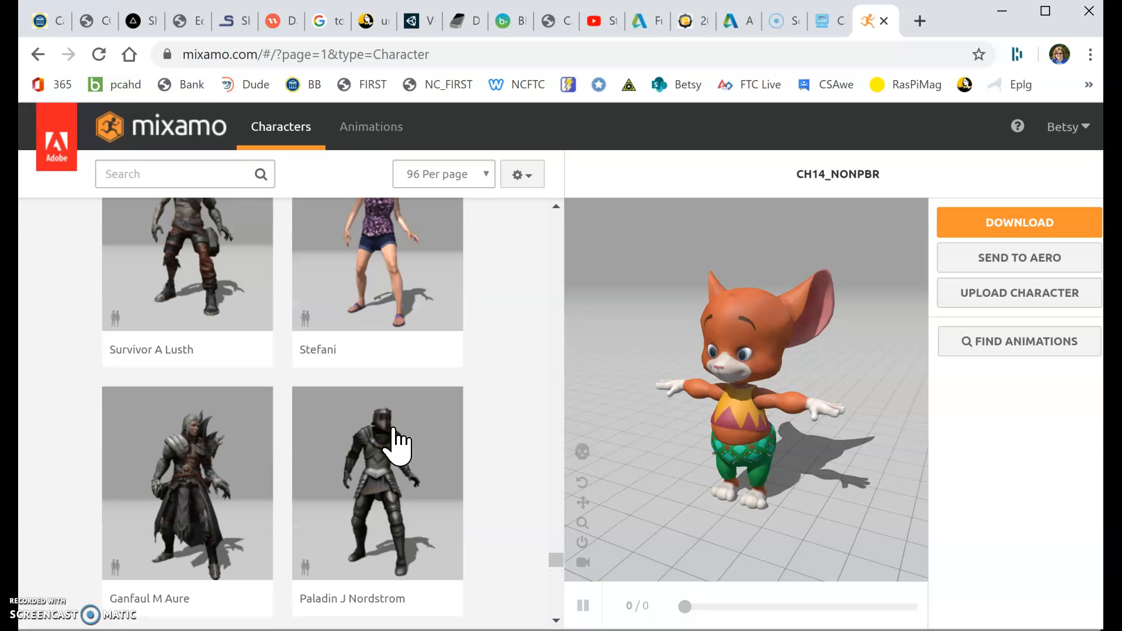
scroll(397, 447, "up", 2)
scroll(398, 447, "up", 2)
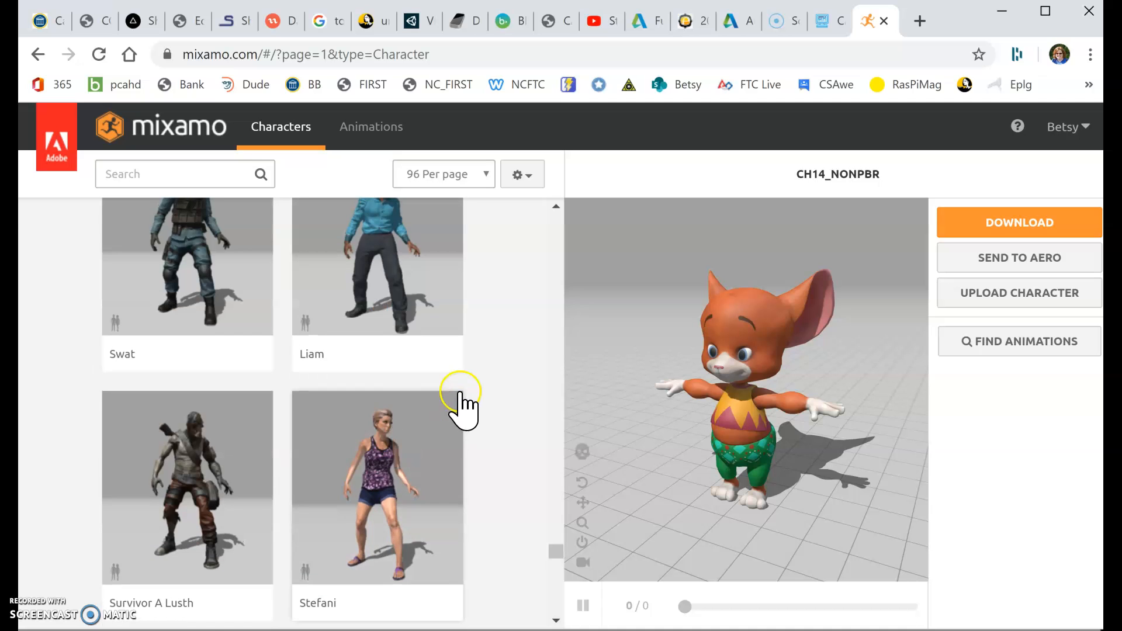
scroll(463, 401, "up", 4)
scroll(464, 401, "up", 5)
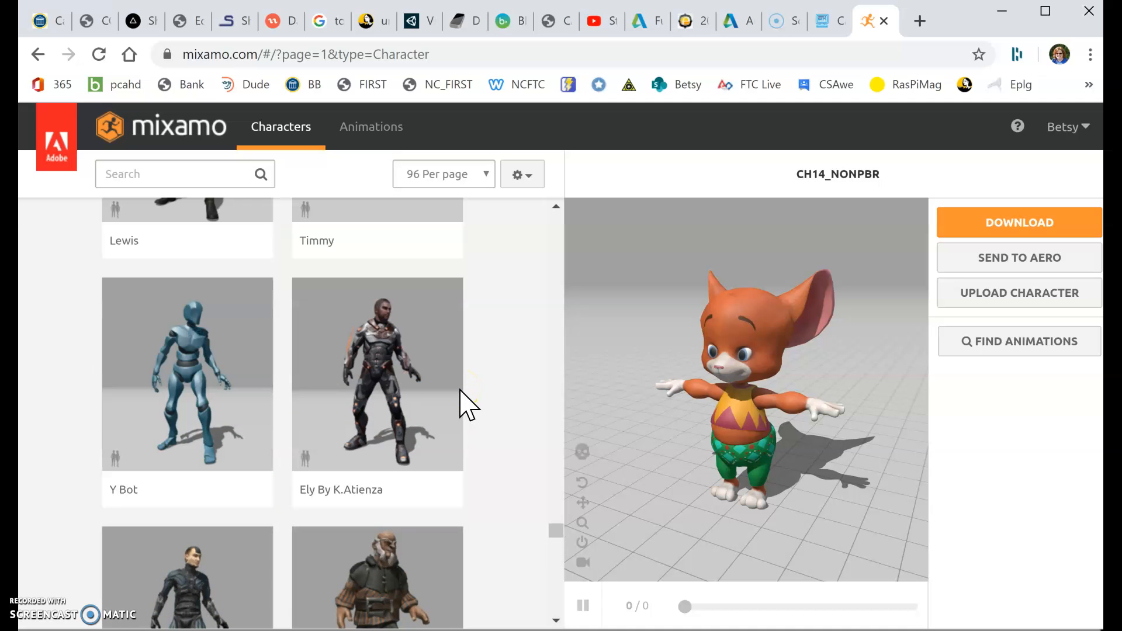
scroll(466, 404, "up", 4)
scroll(459, 400, "up", 6)
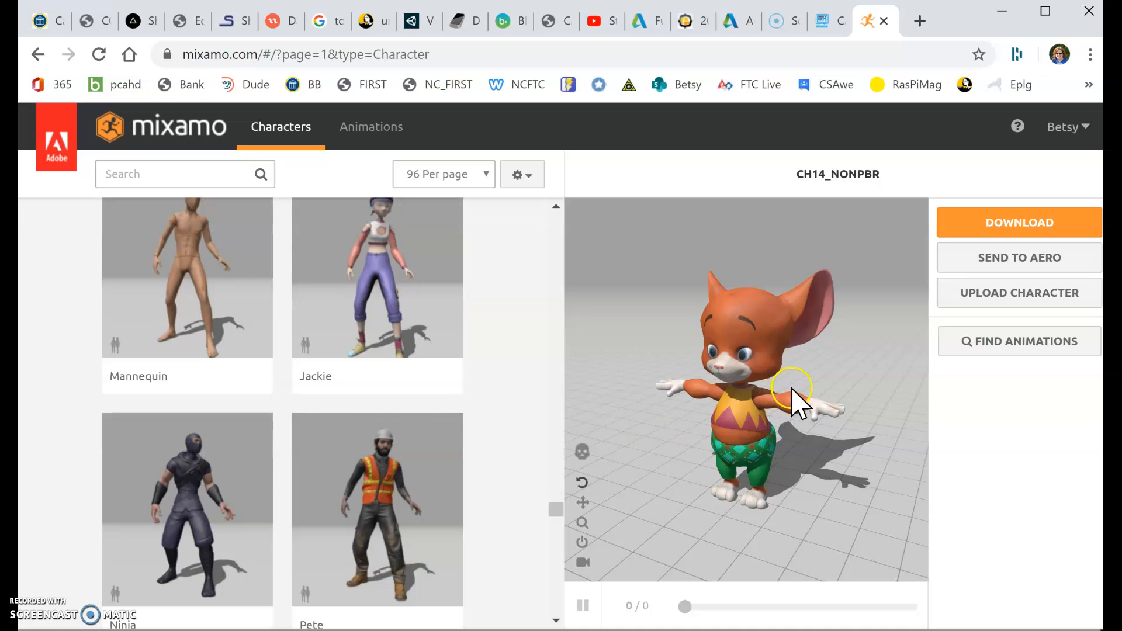
Load the Jackie character into the preview, replacing the current character.
scroll(315, 457, "up", 3)
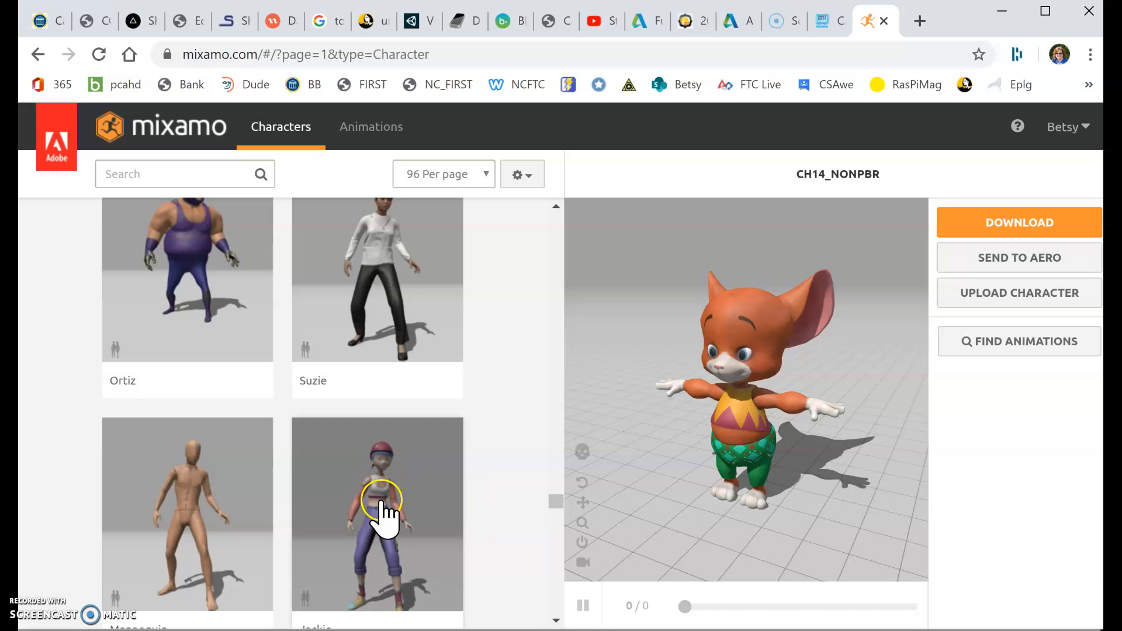
left_click(443, 489)
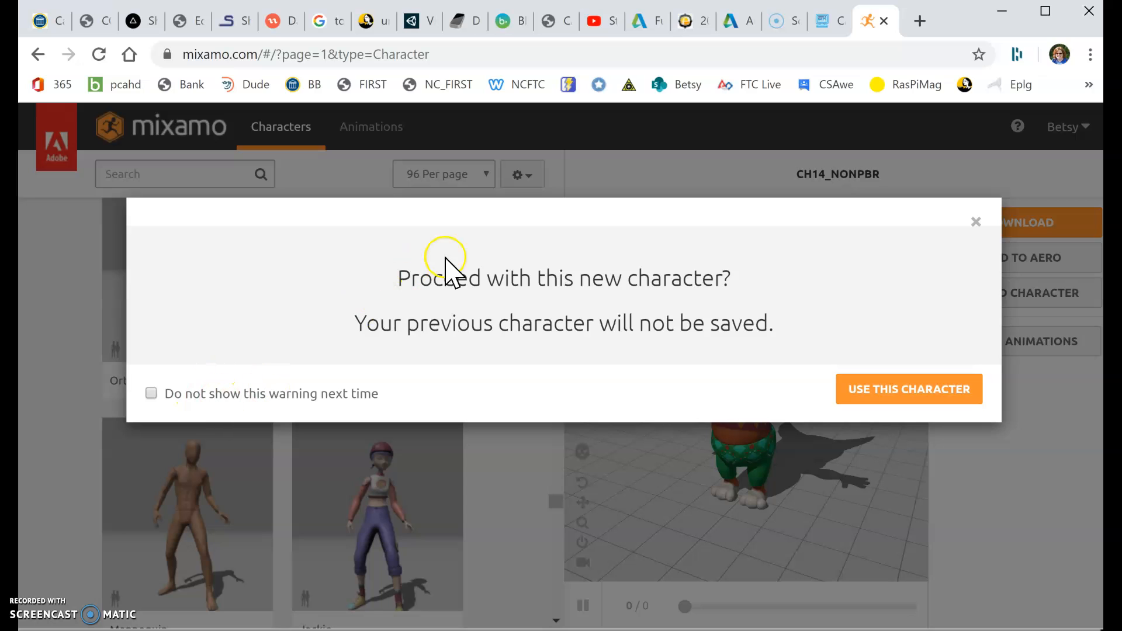
left_click(880, 386)
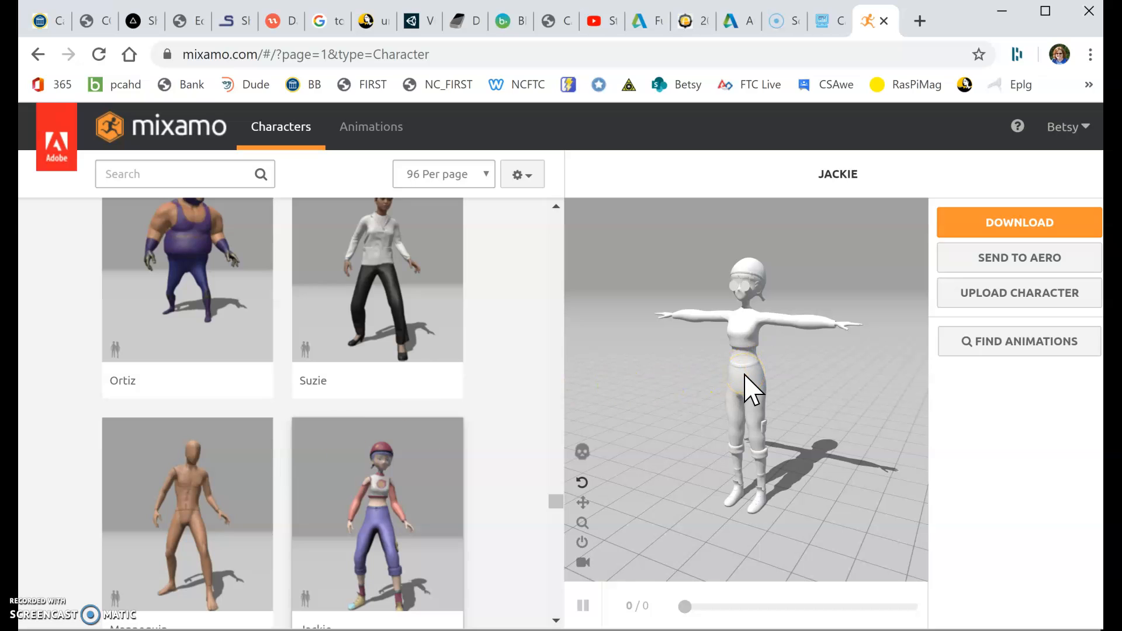
left_click(775, 359)
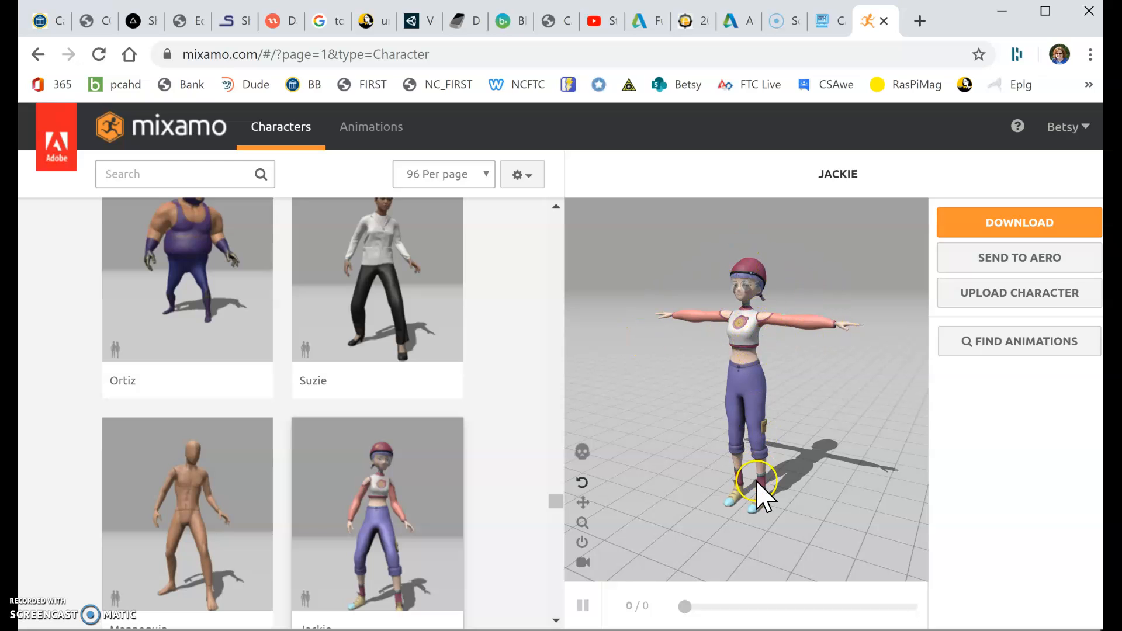
Open the animation library and apply the Body Jab Cross animation to Jackie.
left_click(374, 133)
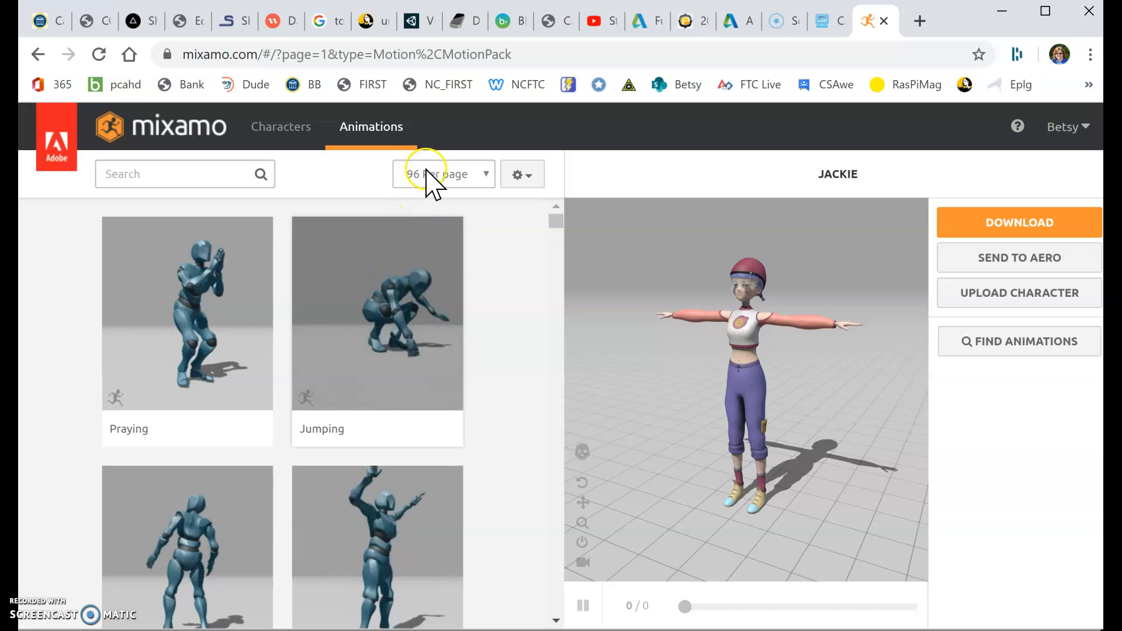
left_click_drag(550, 228, 552, 625)
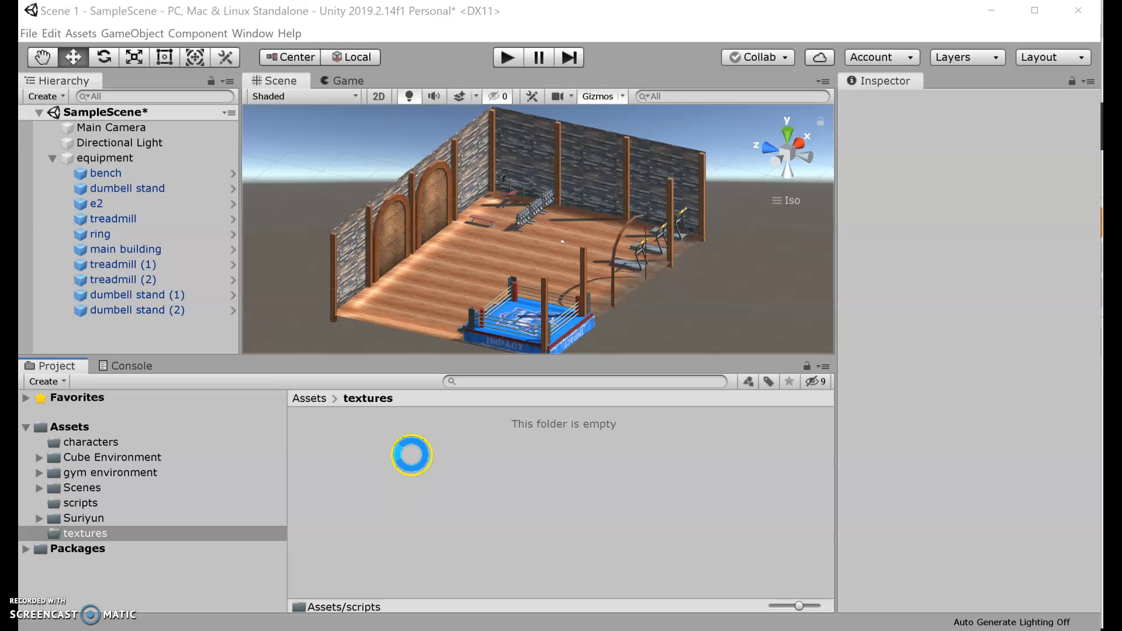
left_click(412, 455)
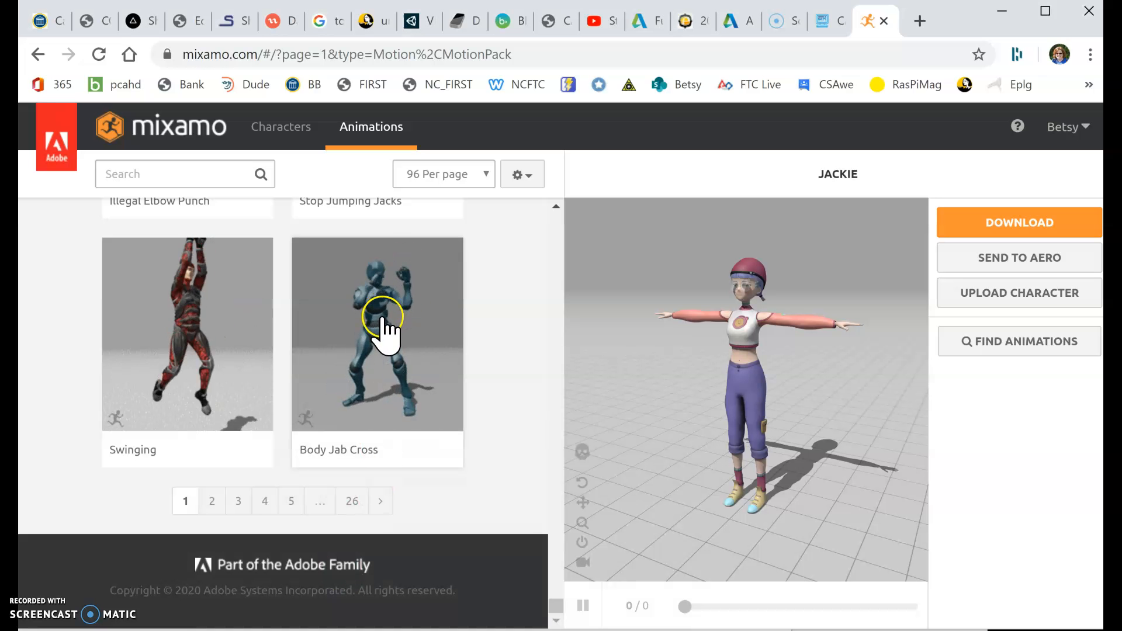
left_click(383, 318)
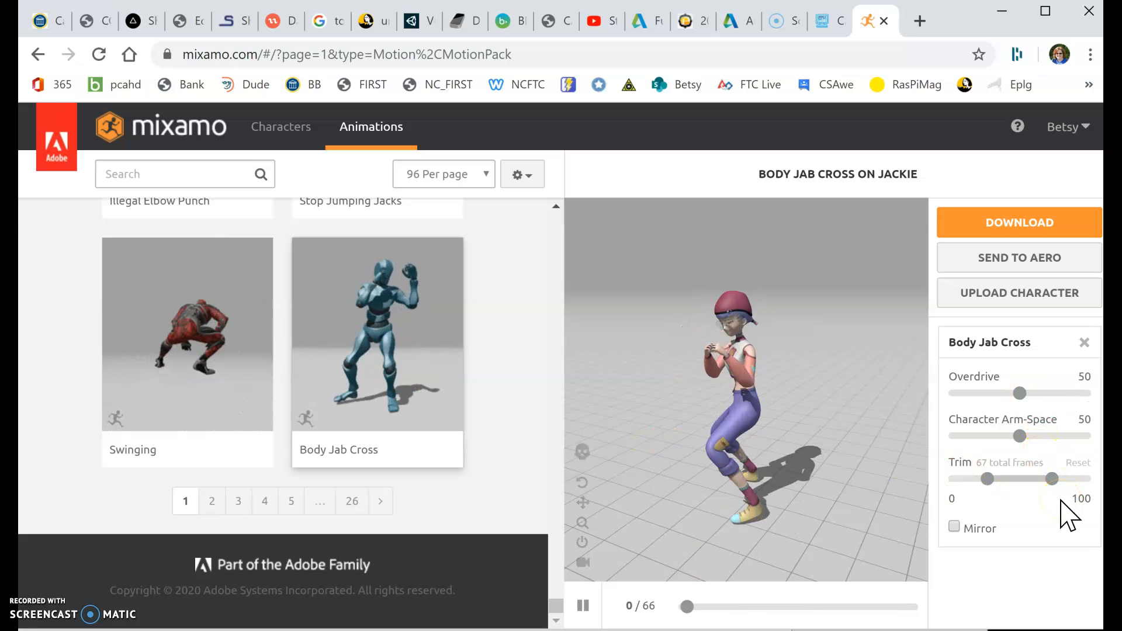
Download the animated Jackie character in the FBX for Unity(.fbx) format.
left_click(1000, 225)
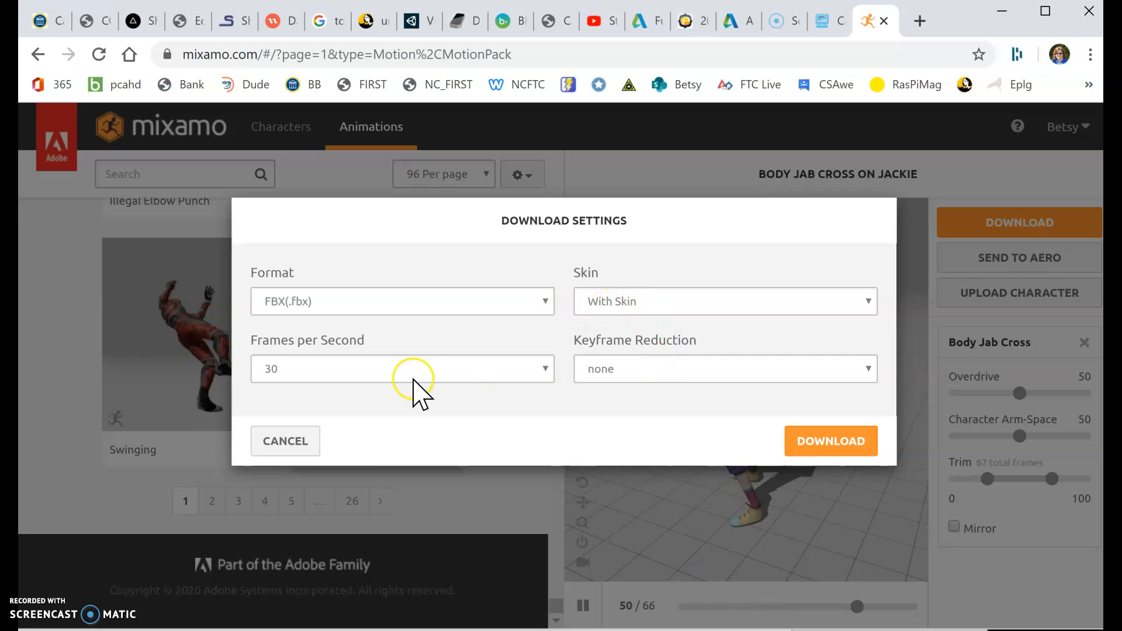
left_click(420, 304)
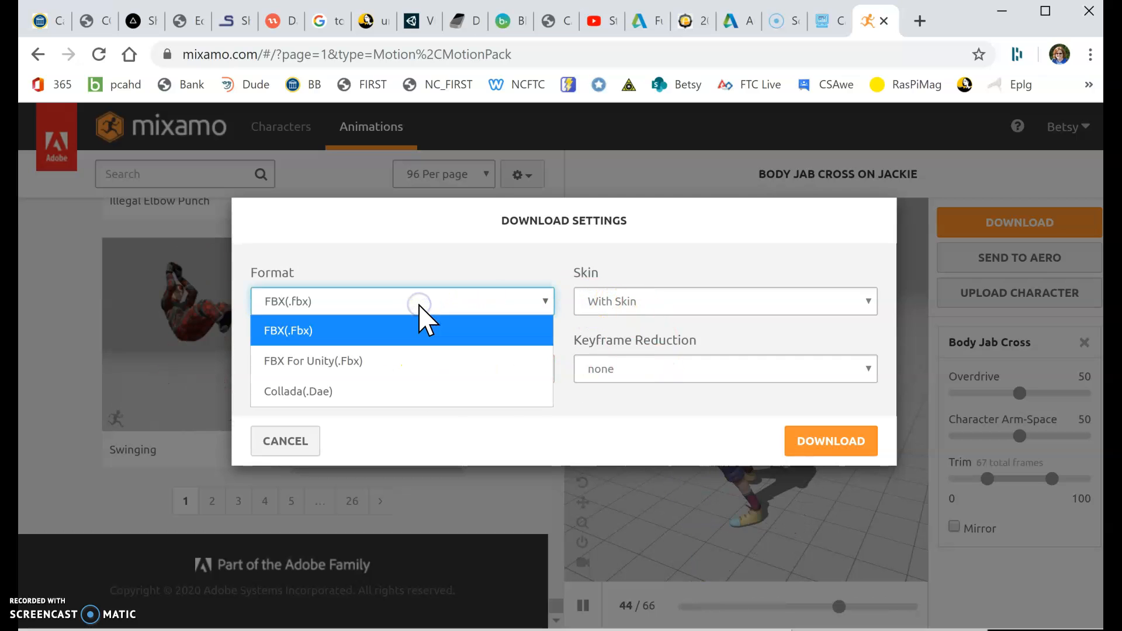
left_click(381, 374)
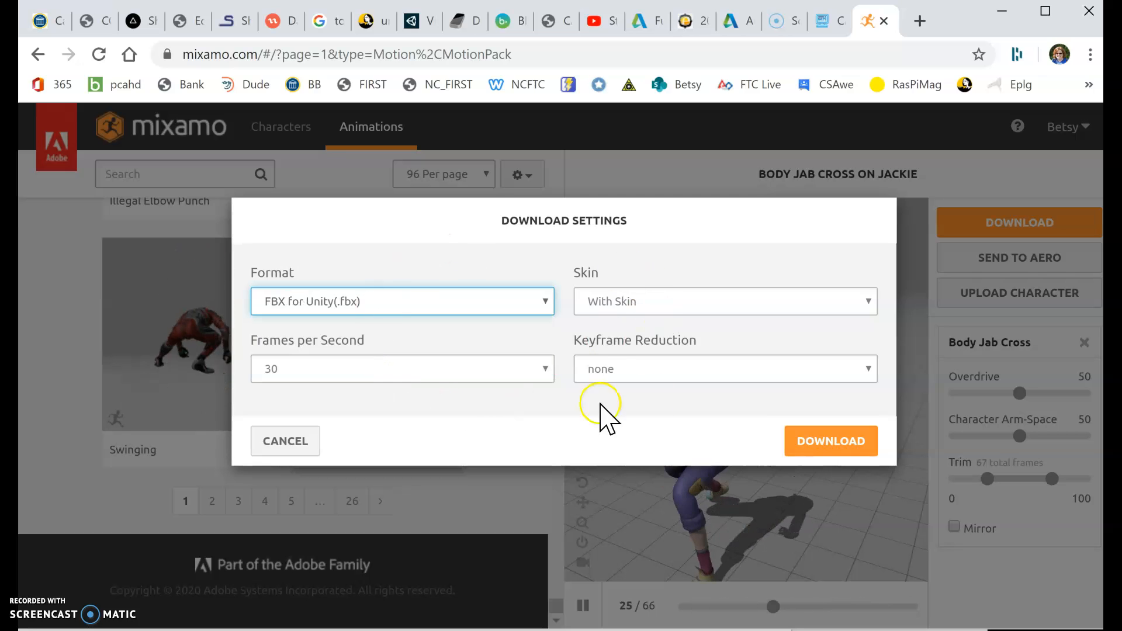
left_click(845, 449)
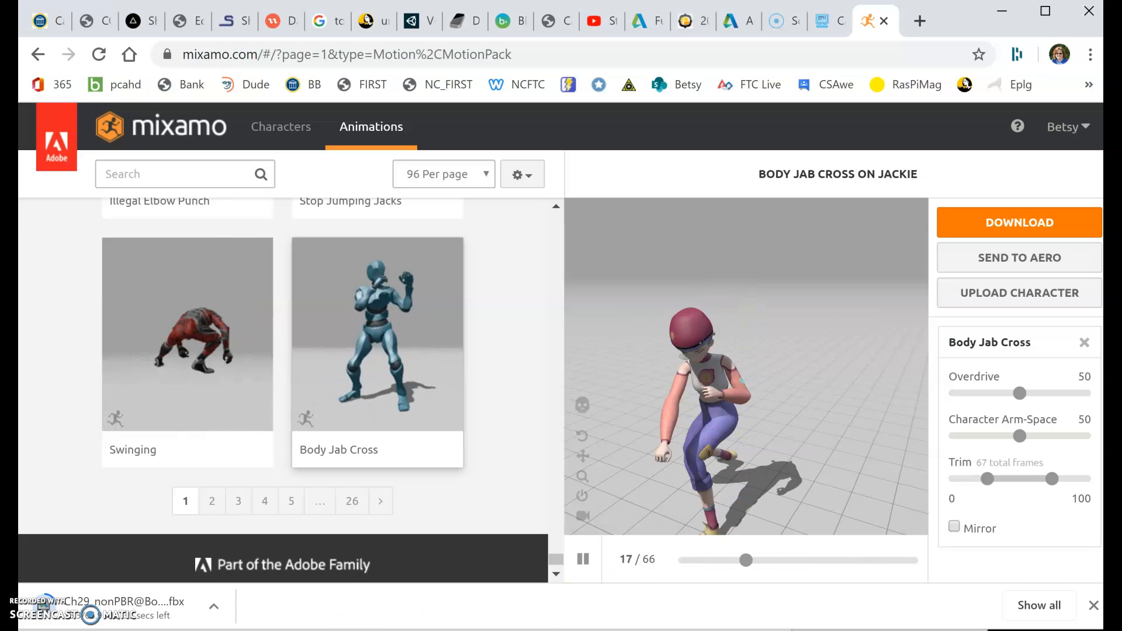
Show the downloaded Body Jab Cross FBX file in its folder and bring the whole folder window into view.
left_click(362, 554)
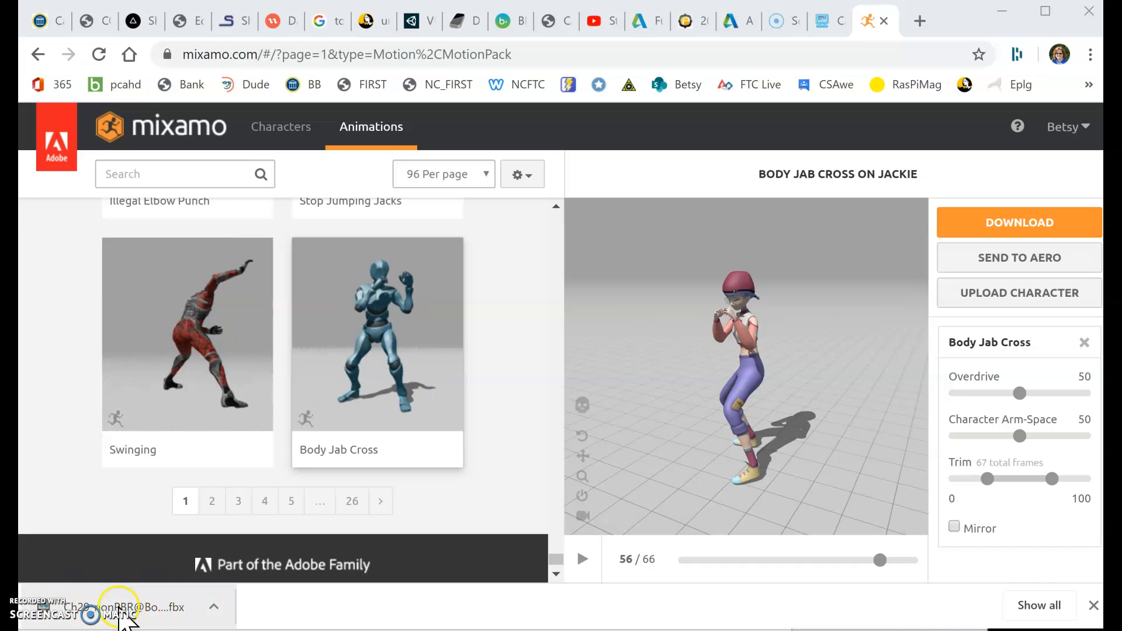
left_click(217, 610)
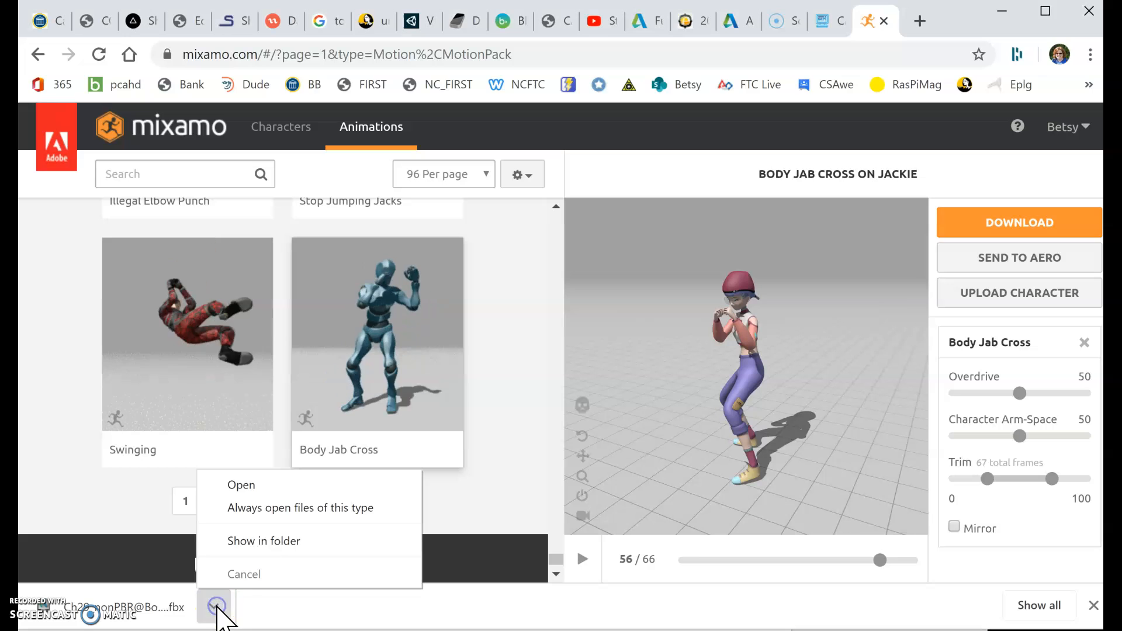
left_click(262, 536)
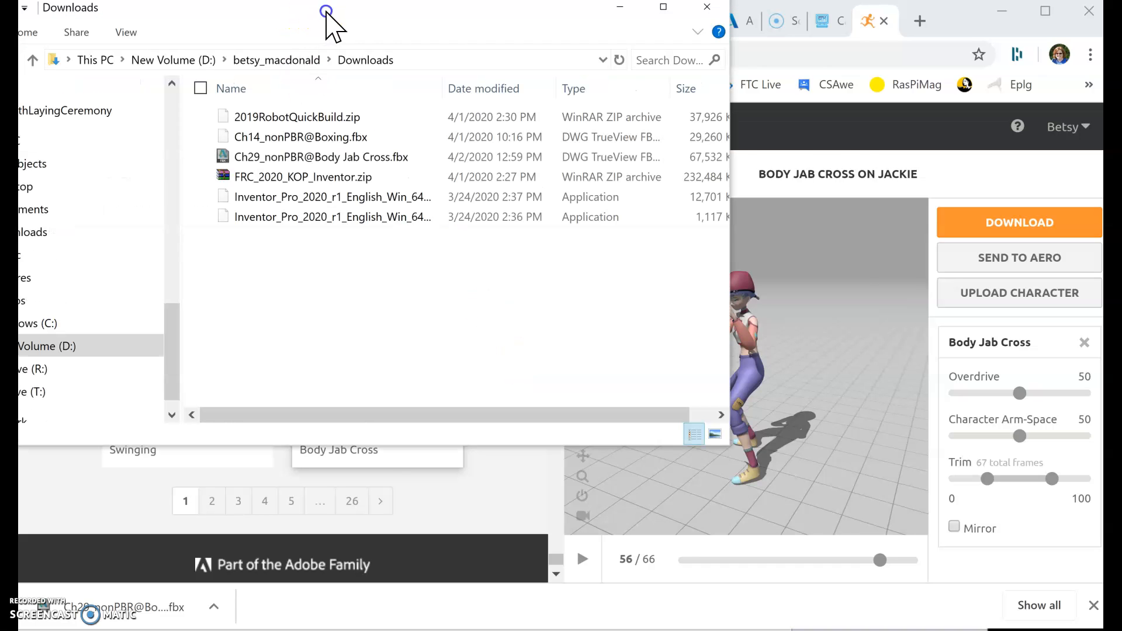
left_click_drag(326, 10, 455, 52)
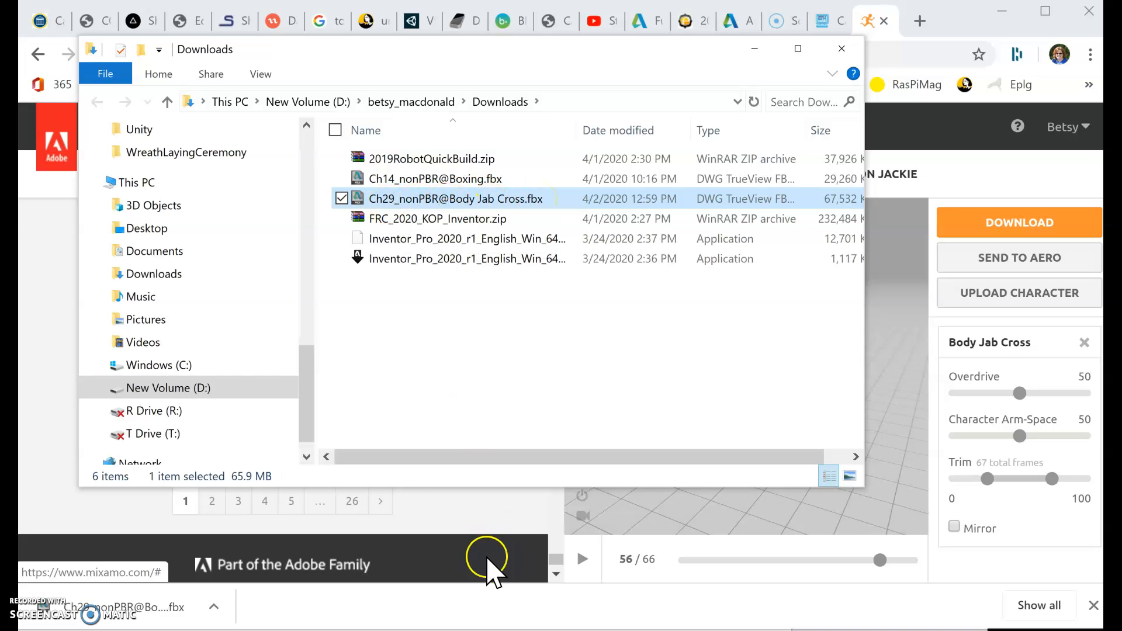
Close the Mixamo page and switch to the Unity project with the gym scene.
left_click(970, 27)
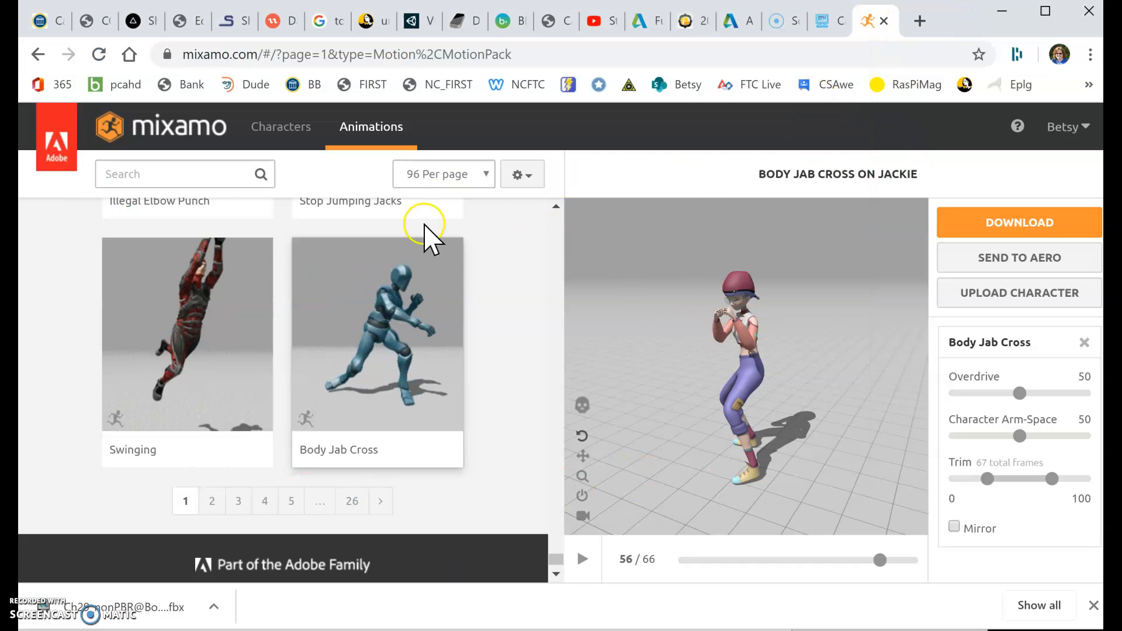
left_click(885, 22)
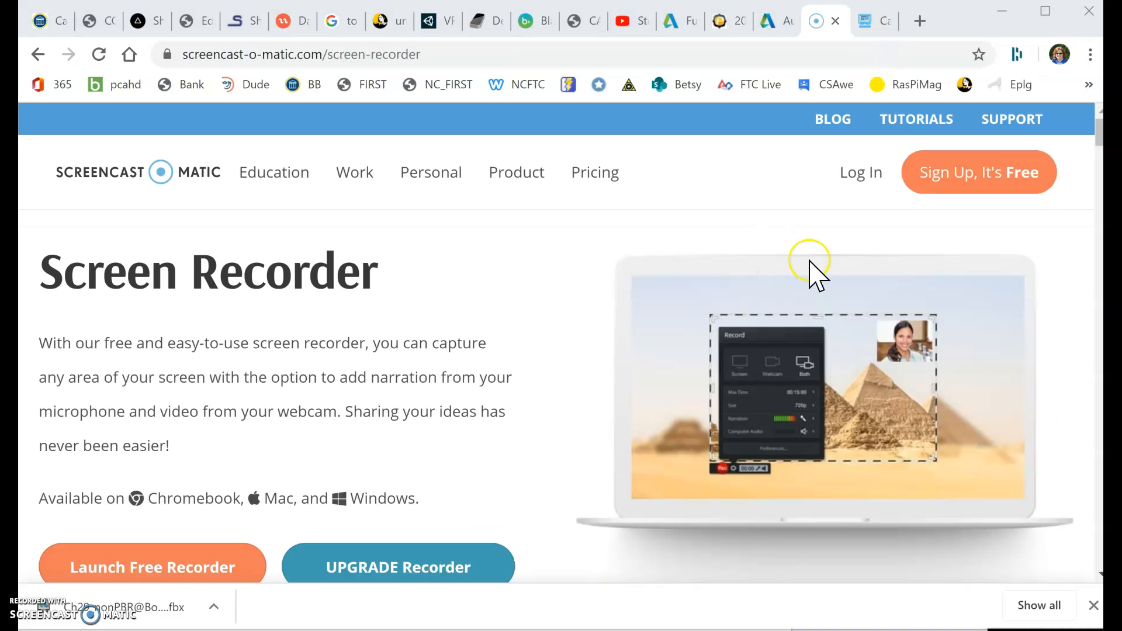
key("alt+Tab")
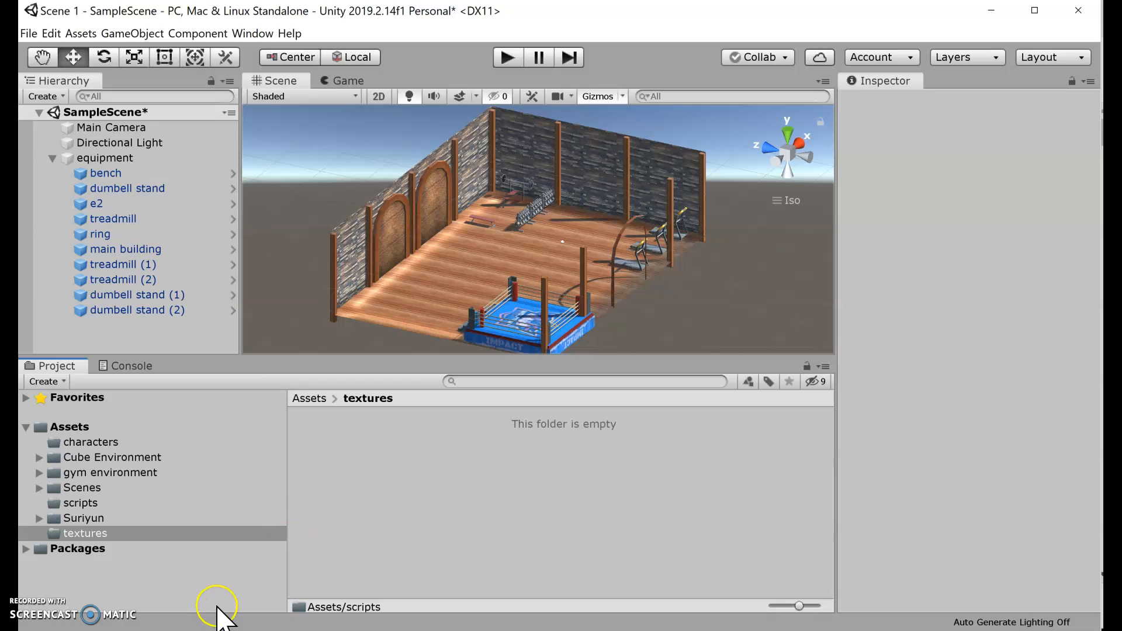
Open the characters folder in the Unity project's assets.
left_click(76, 443)
left_click(77, 533)
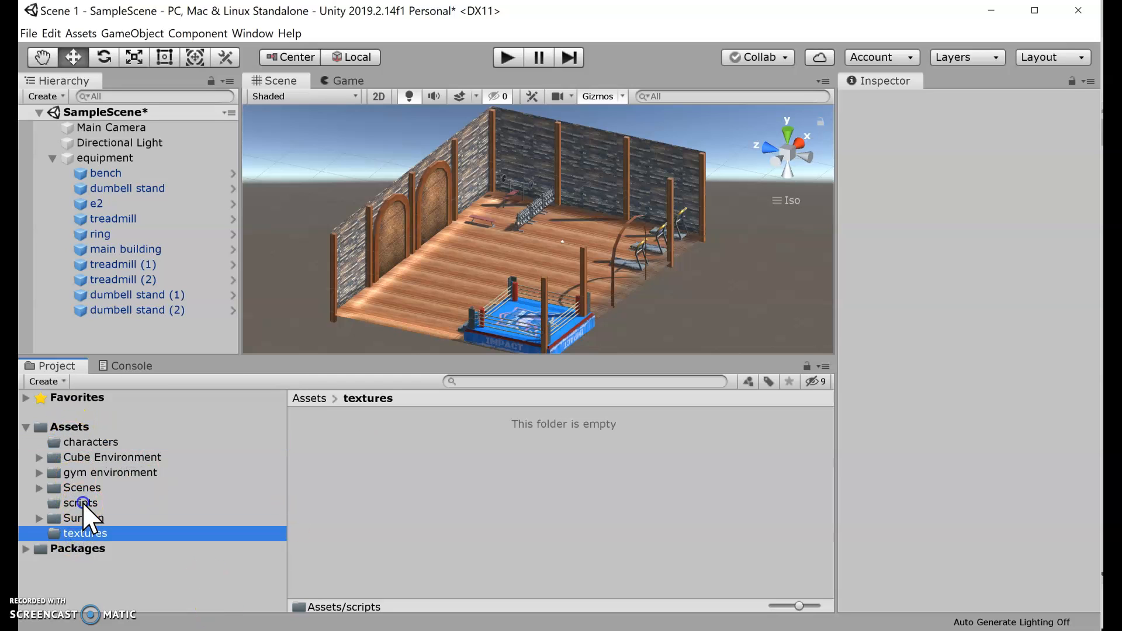
left_click(79, 504)
left_click(90, 444)
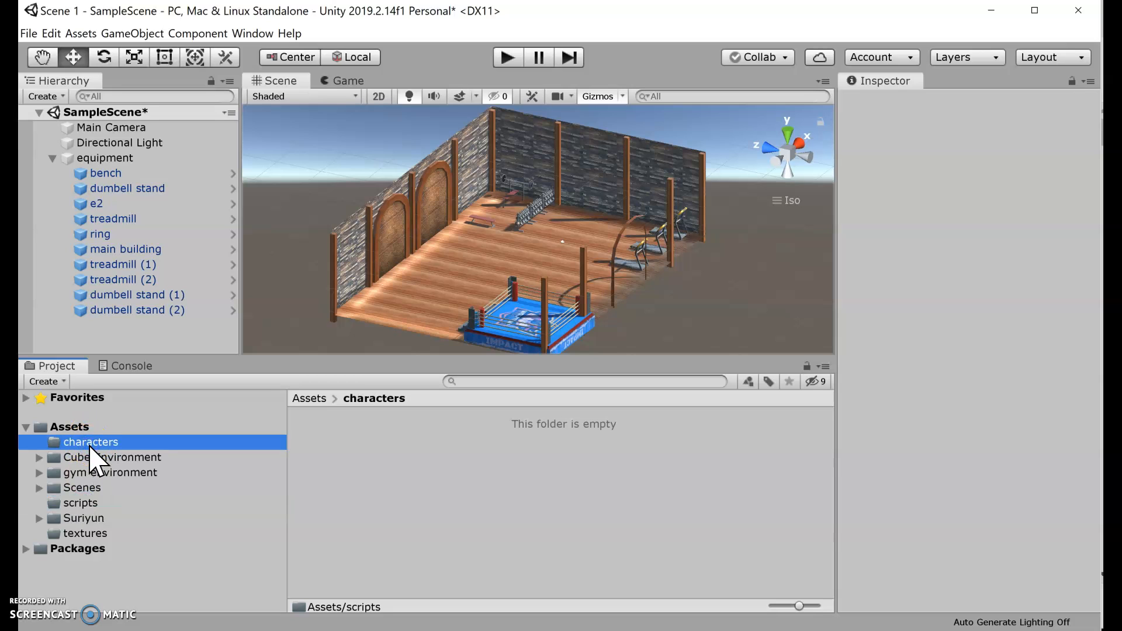
left_click(94, 444)
right_click(94, 444)
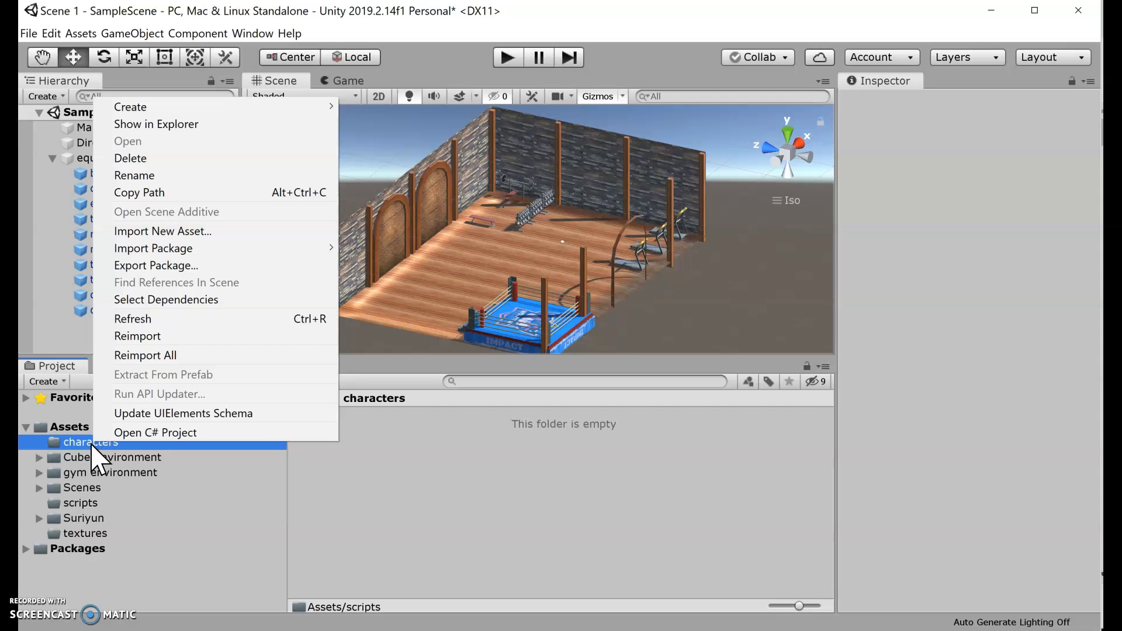
left_click(89, 451)
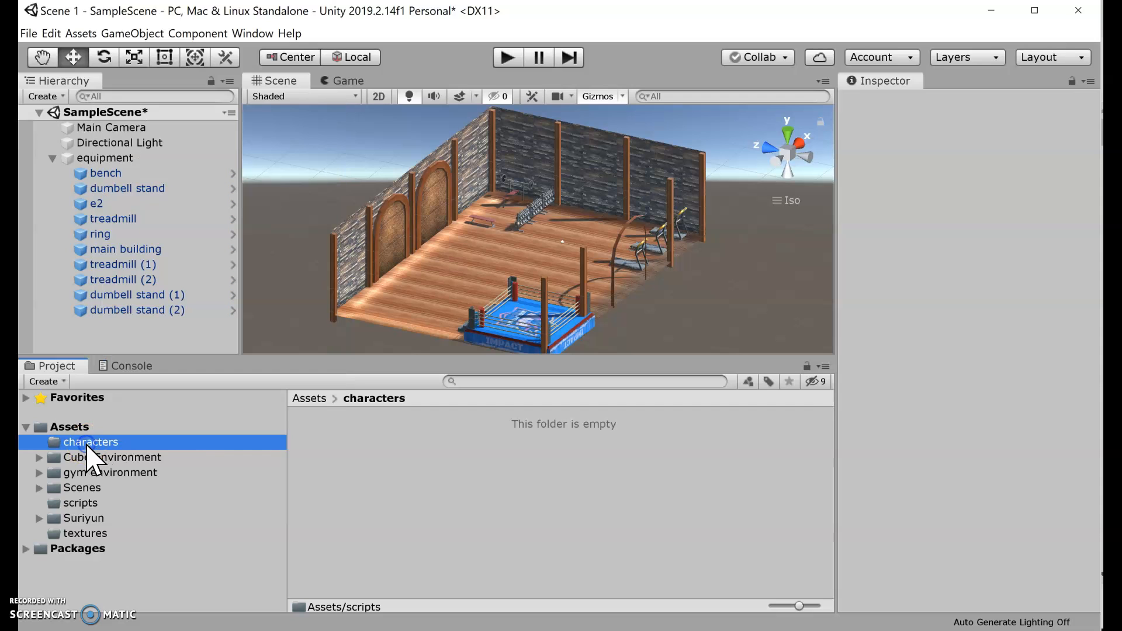
right_click(509, 498)
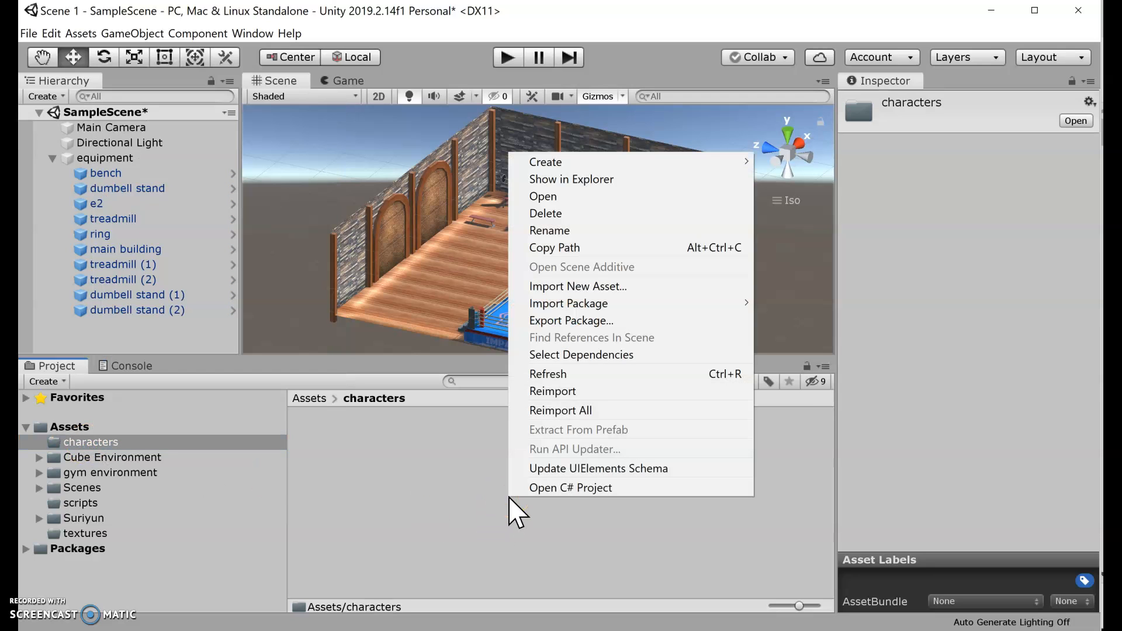
left_click(561, 286)
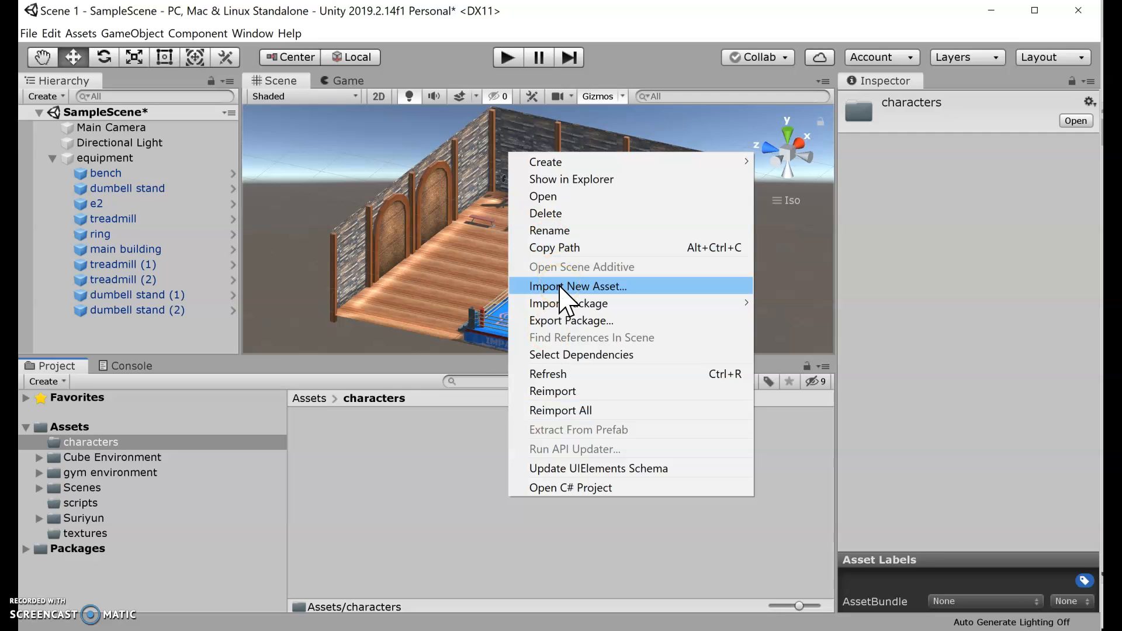
left_click(448, 489)
left_click(96, 444)
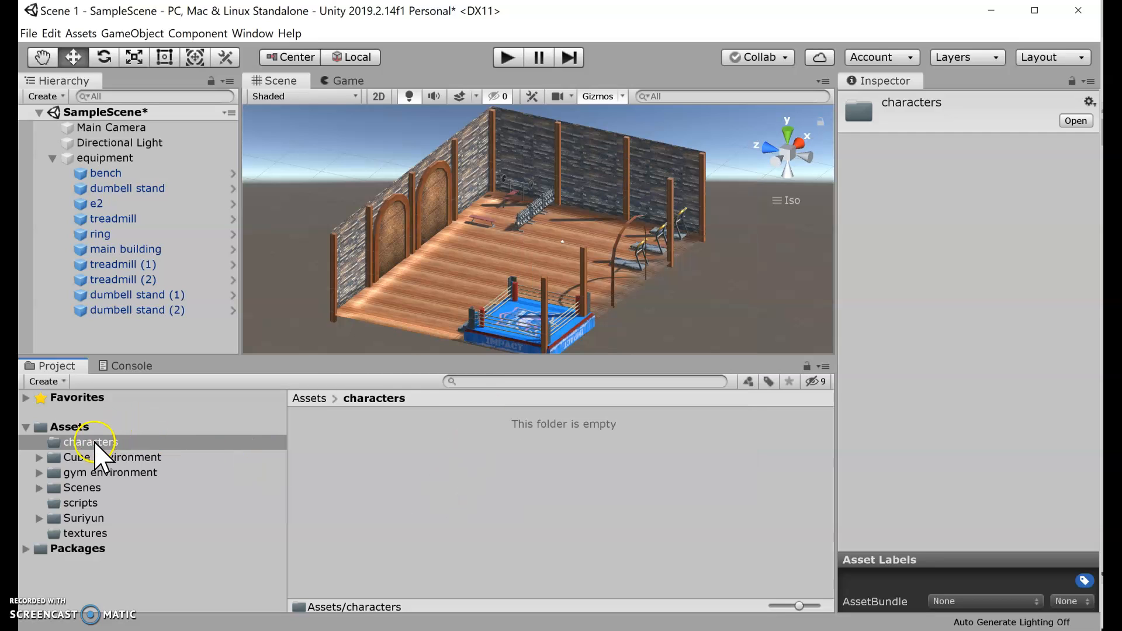
Import Ch29_nonPBR@Body Jab Cross.fbx from the Downloads folder as a new asset into the characters folder.
right_click(98, 450)
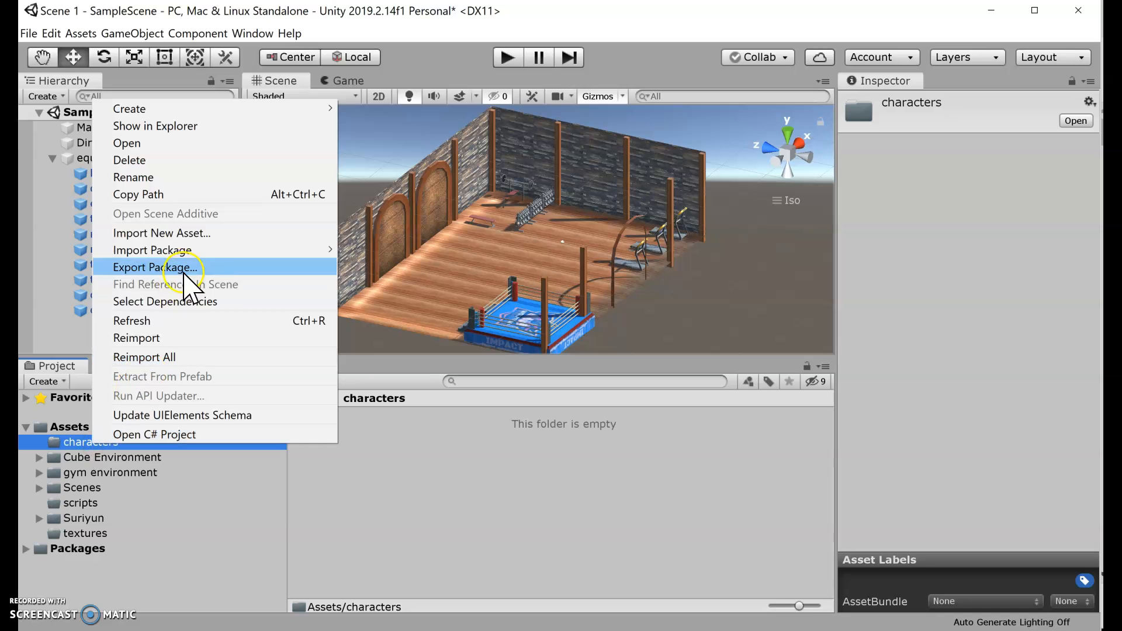
left_click(186, 233)
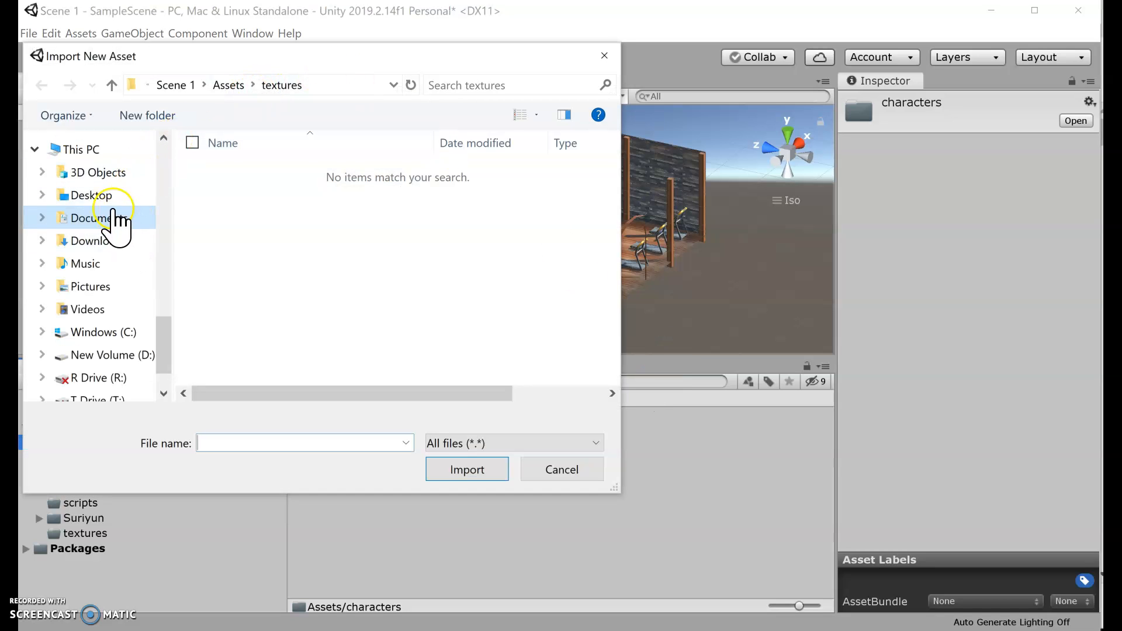
left_click(109, 242)
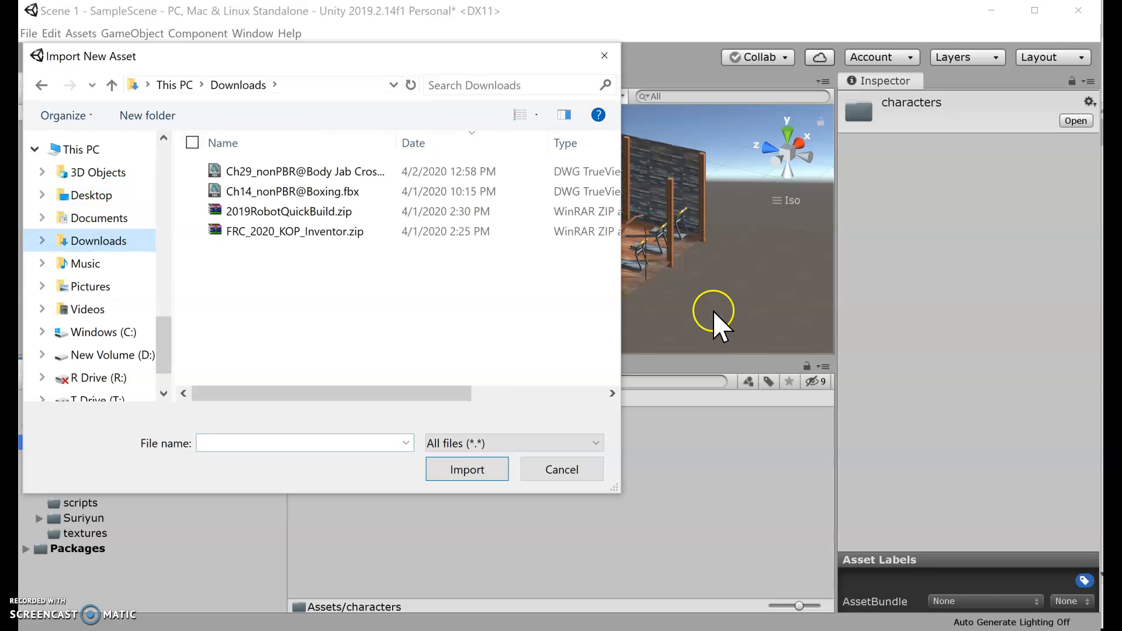
left_click(319, 172)
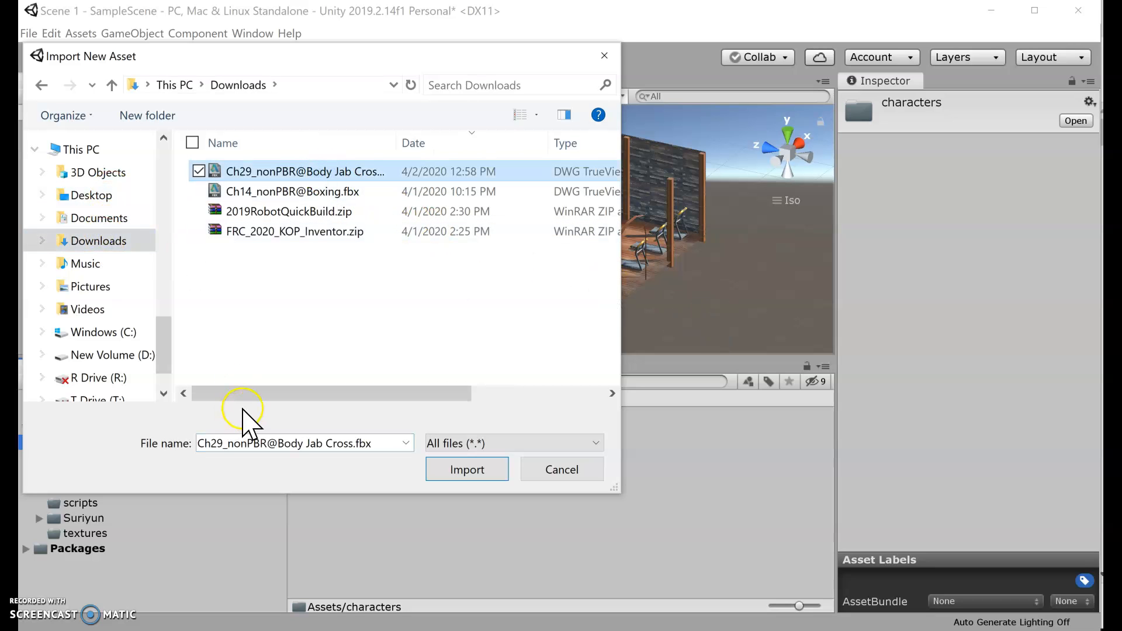
left_click(483, 469)
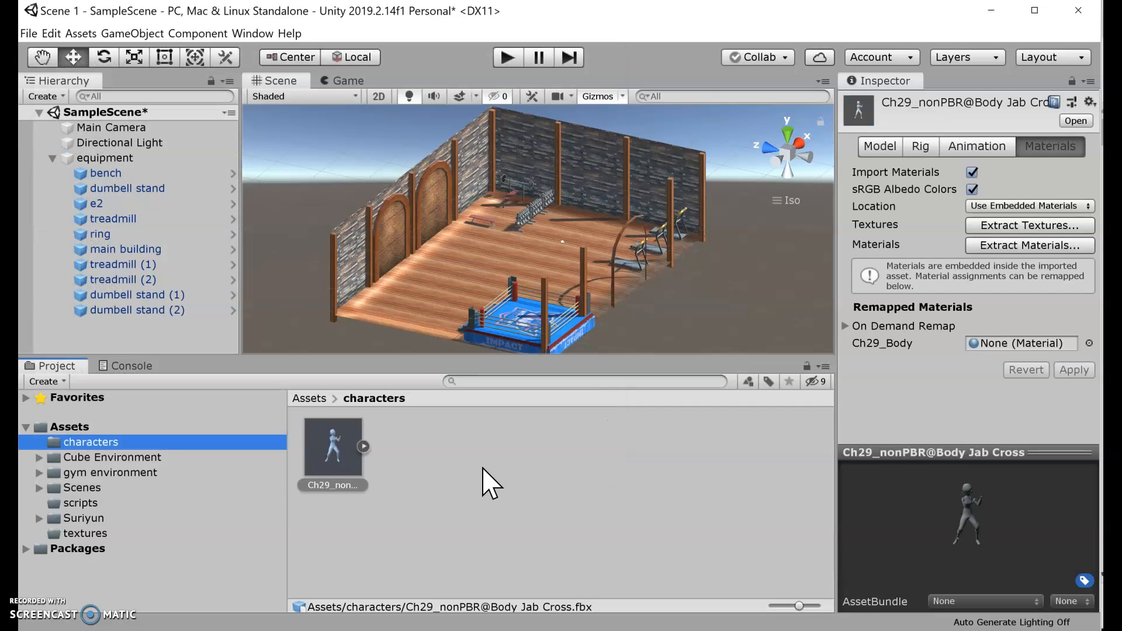
Examine the imported character's Model import settings and bring up its Materials settings.
left_click(335, 455)
left_click(917, 146)
left_click(877, 147)
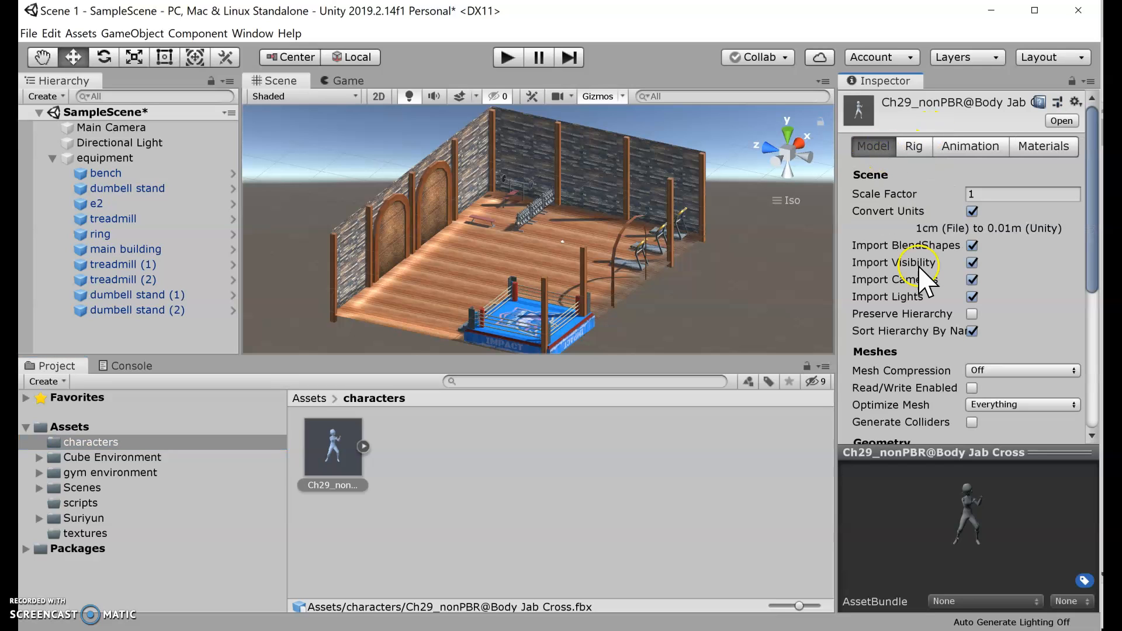
left_click(584, 504)
left_click(334, 447)
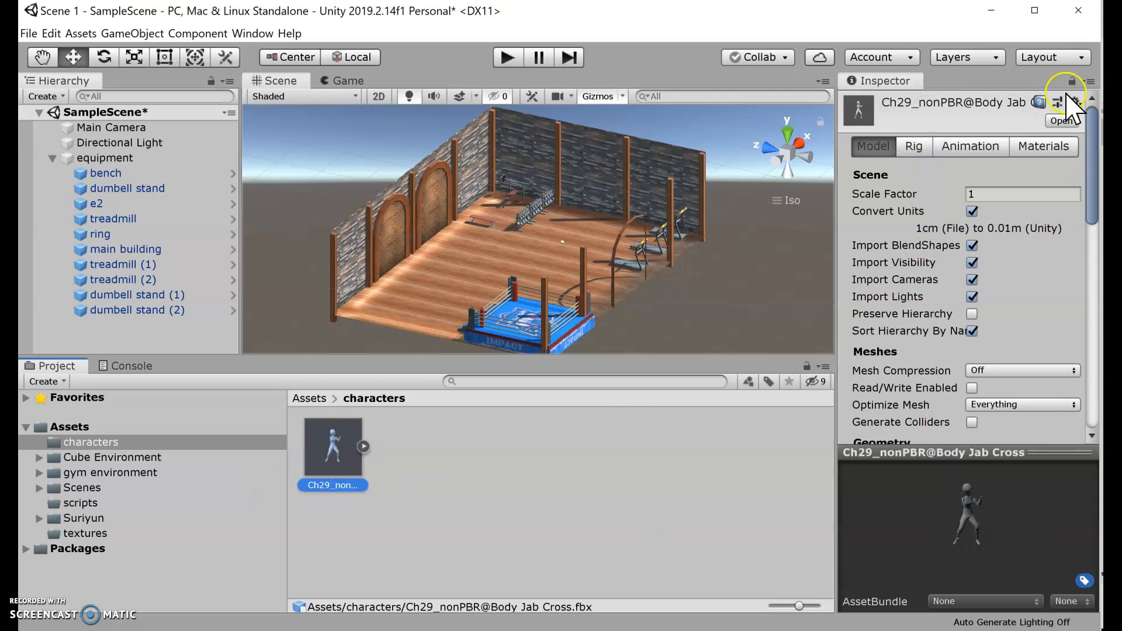
scroll(940, 275, "down", 10)
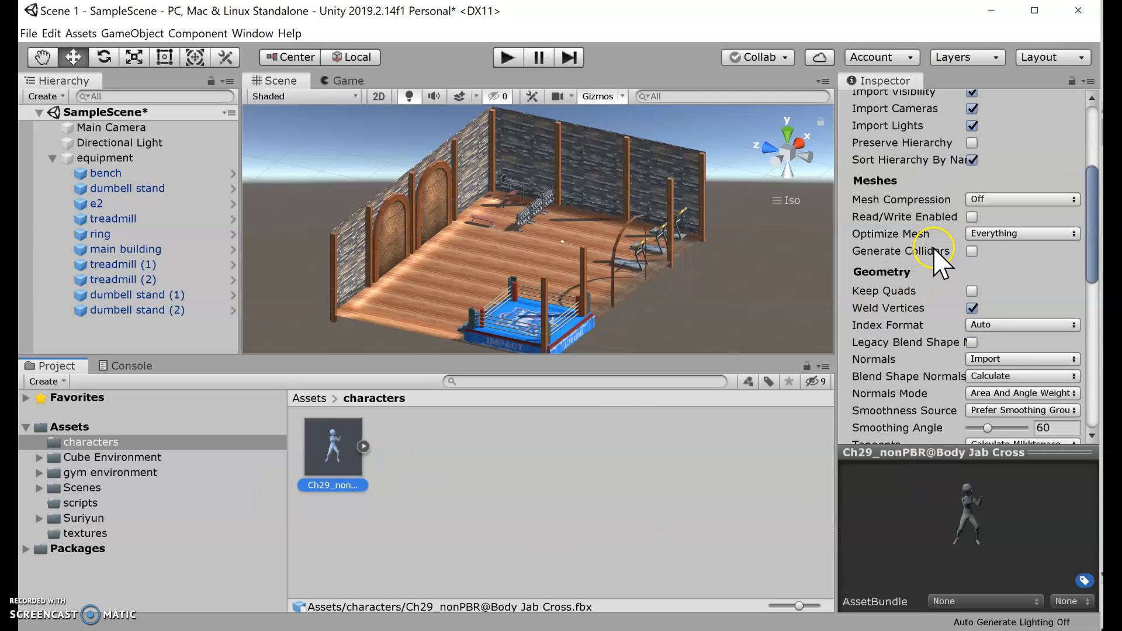
scroll(936, 247, "up", 10)
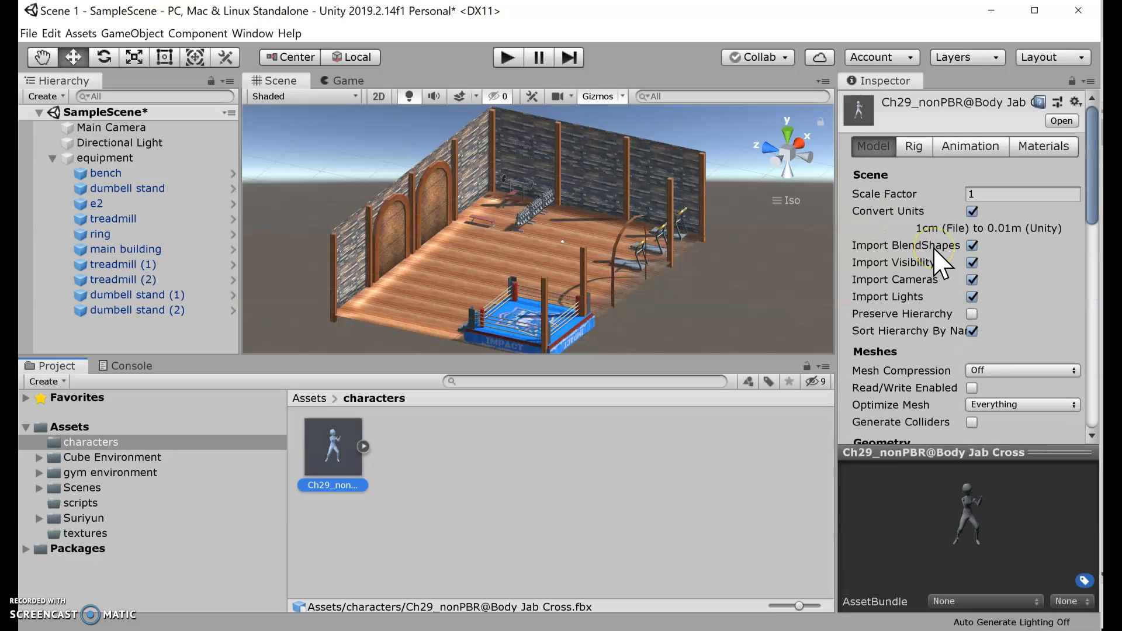
left_click(1044, 147)
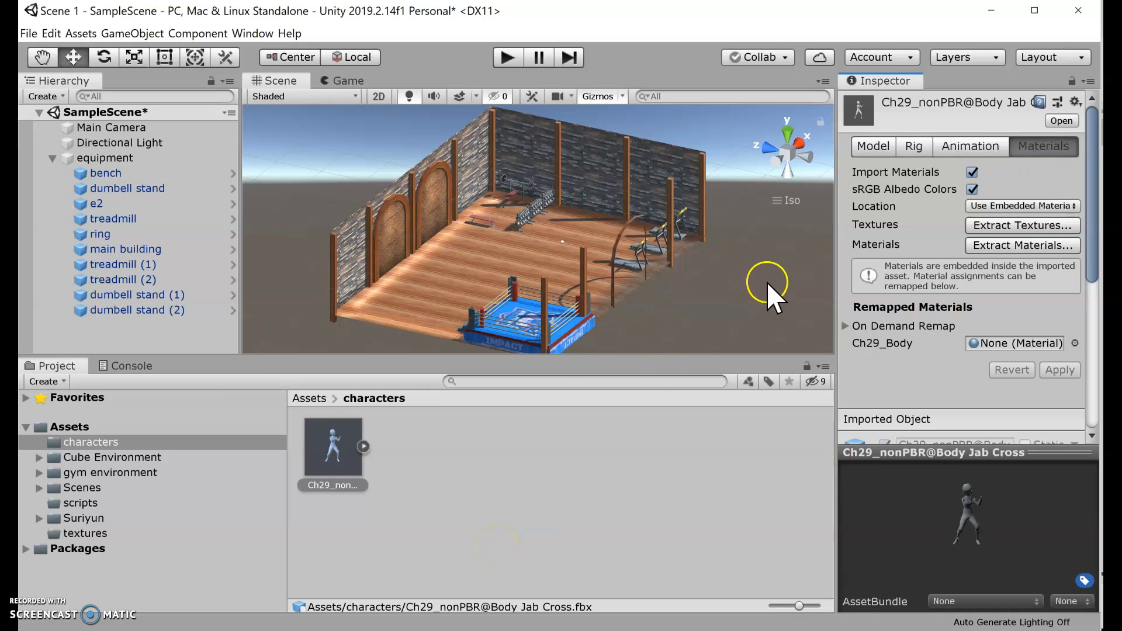
left_click(989, 228)
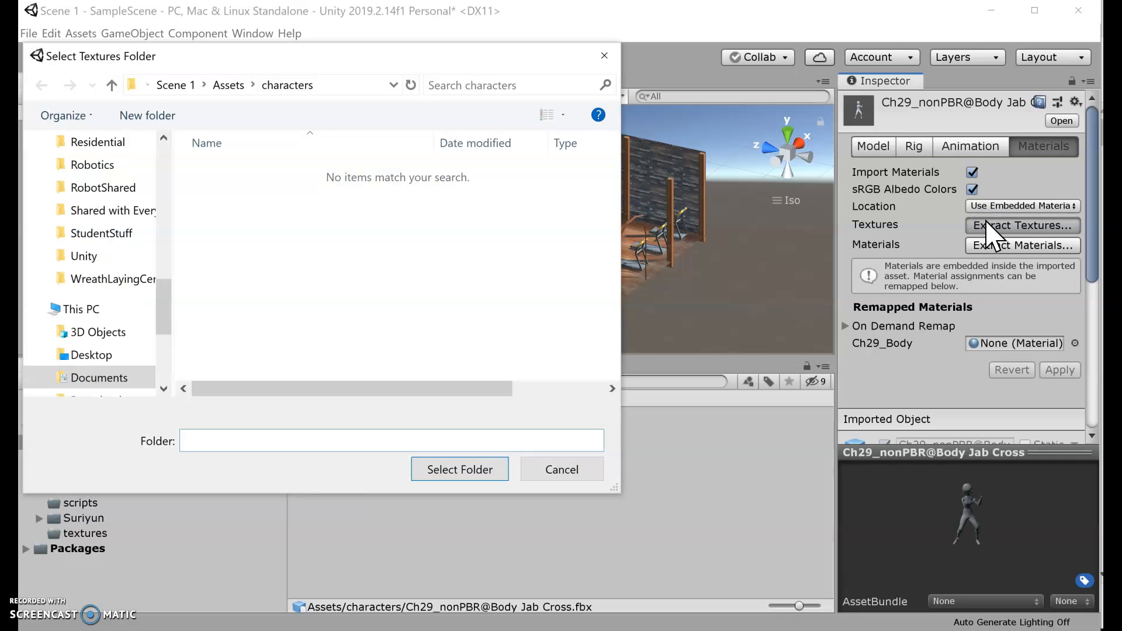
left_click(228, 85)
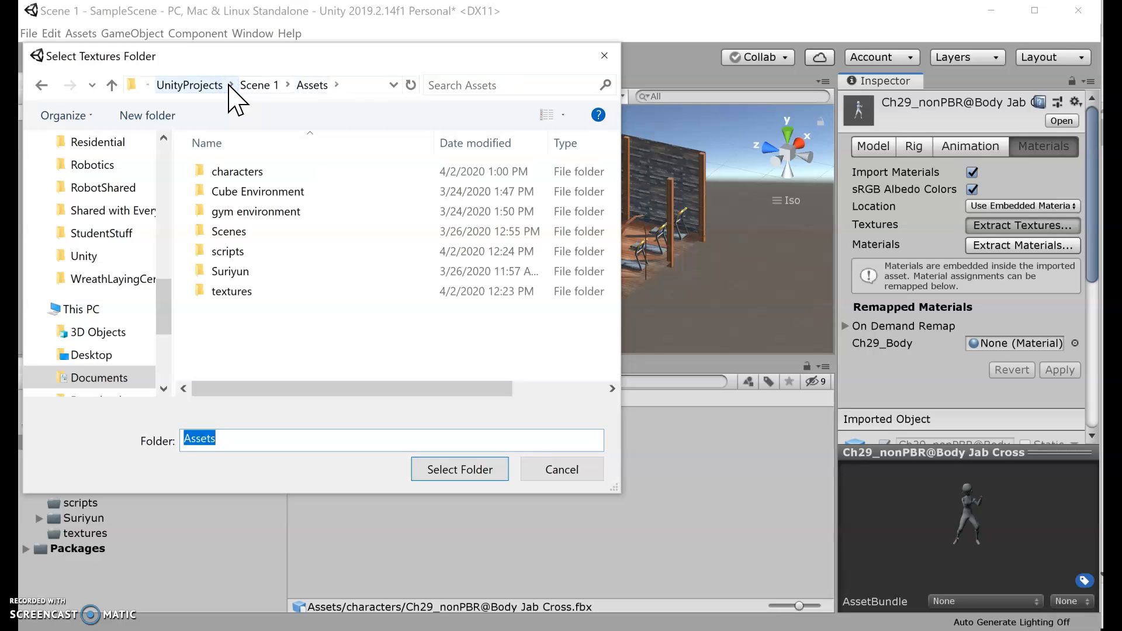
left_click(311, 87)
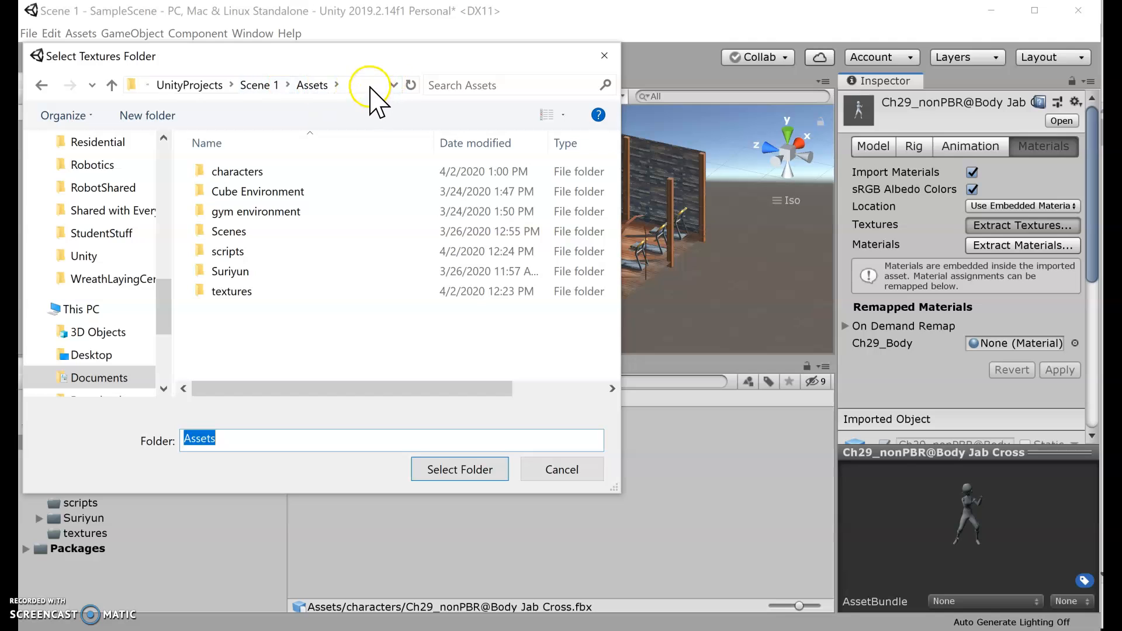
left_click(601, 475)
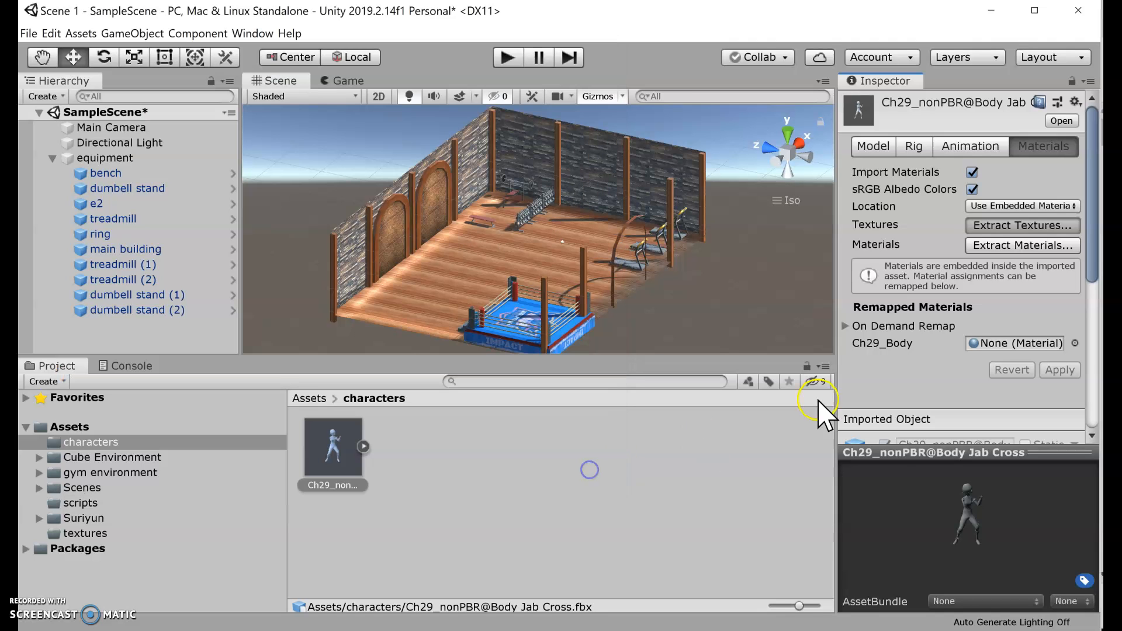
Extract the character's textures into the textures folder under Assets and fix the normal map setting of Ch29_1001_Normal.png.
left_click(1030, 225)
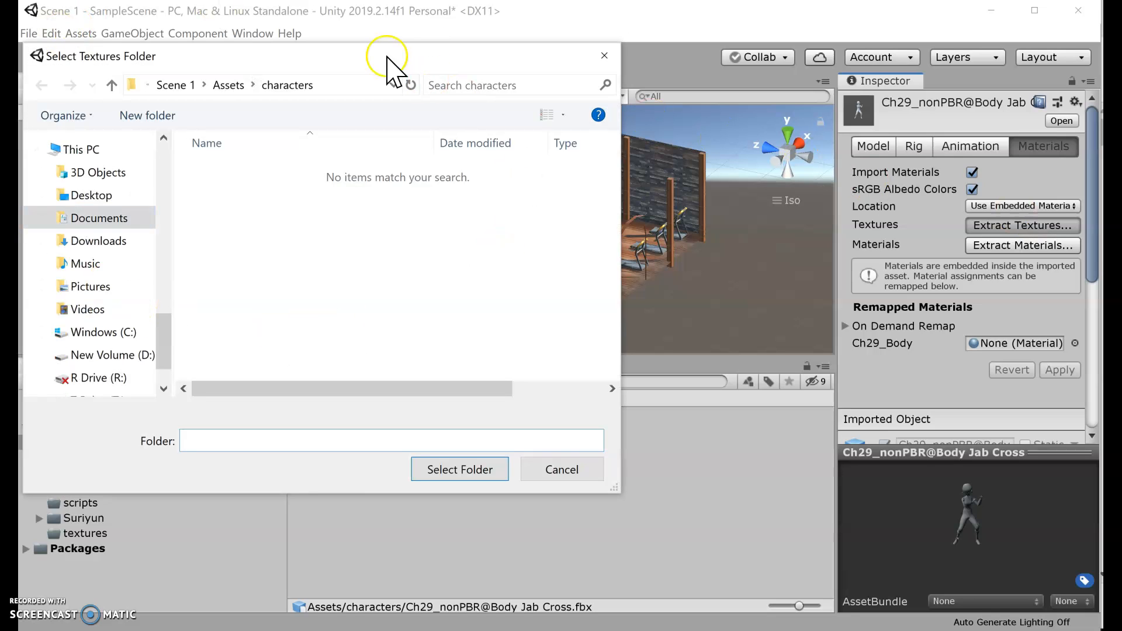
left_click(228, 85)
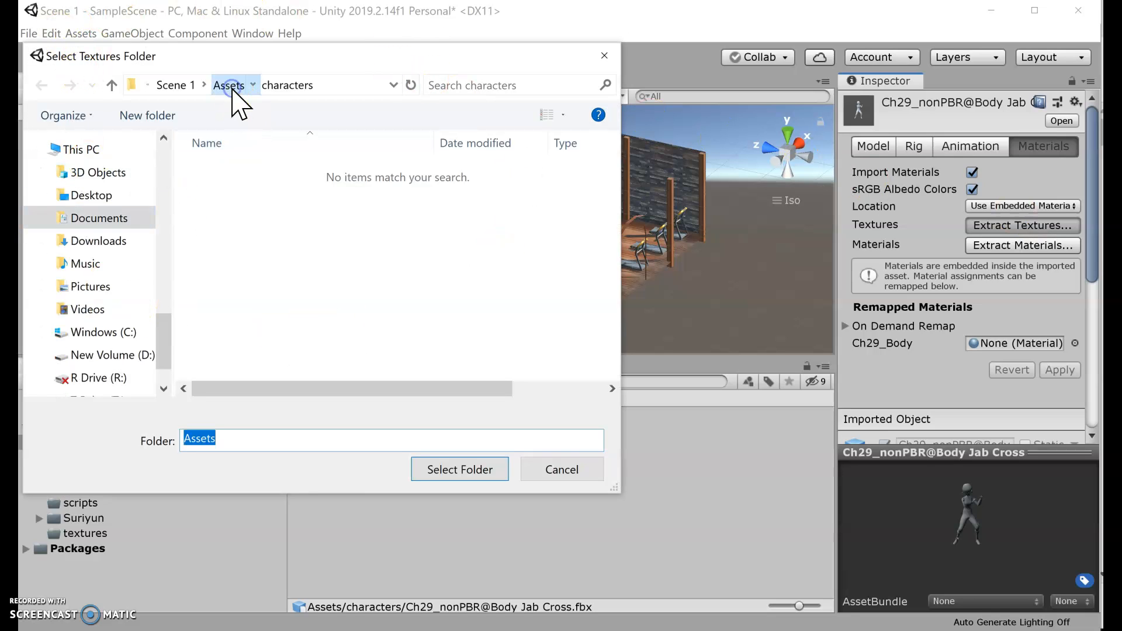
left_click(232, 291)
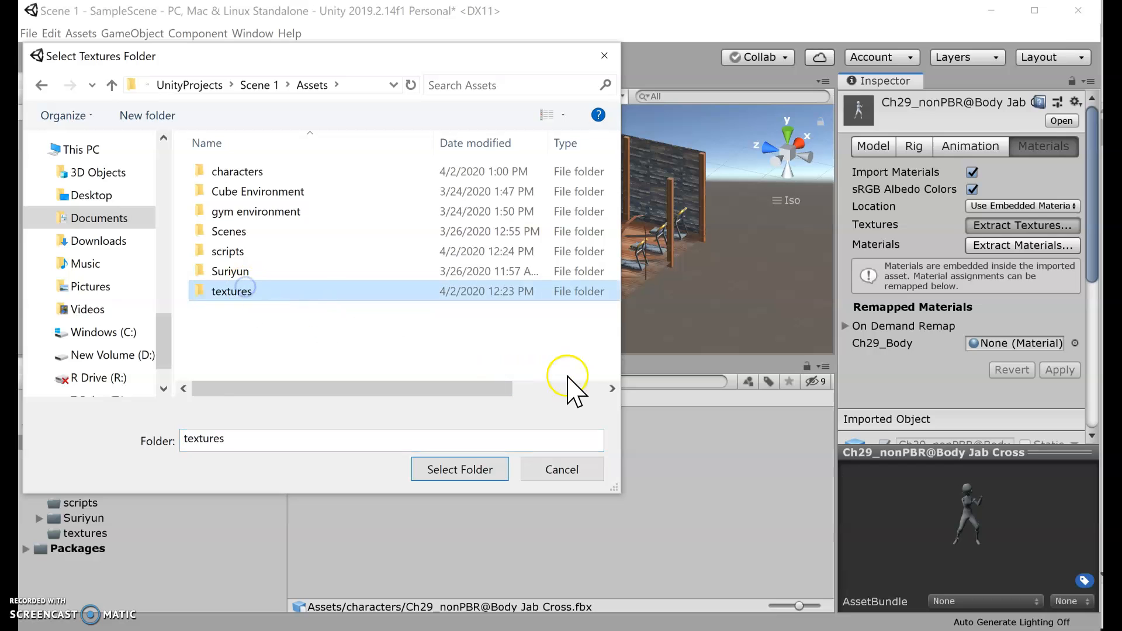
left_click(472, 472)
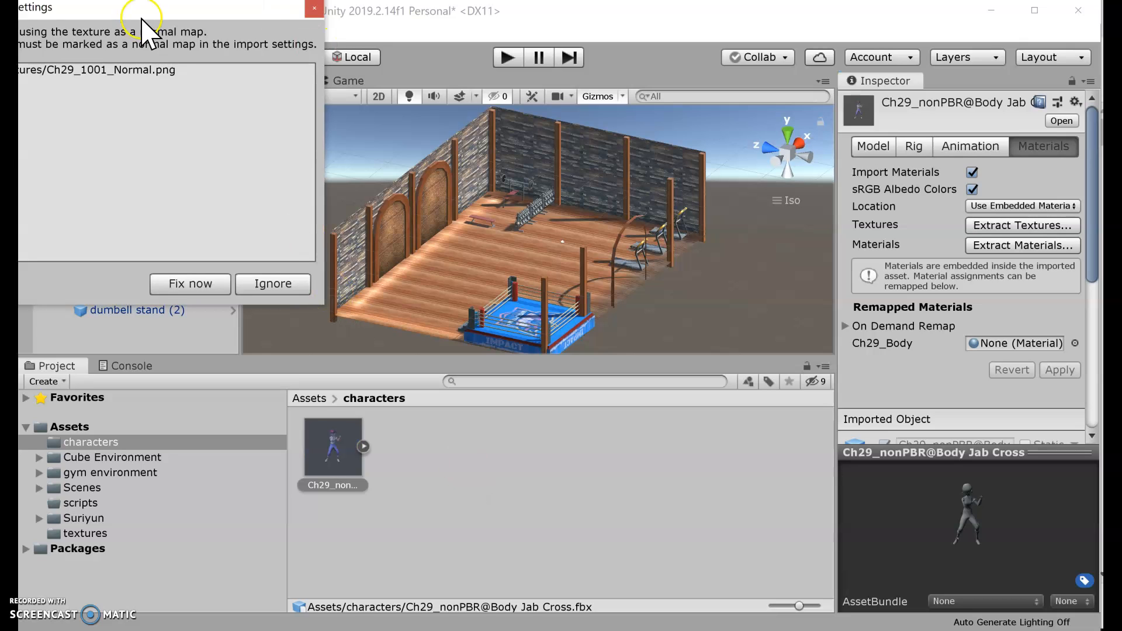
left_click_drag(140, 12, 261, 71)
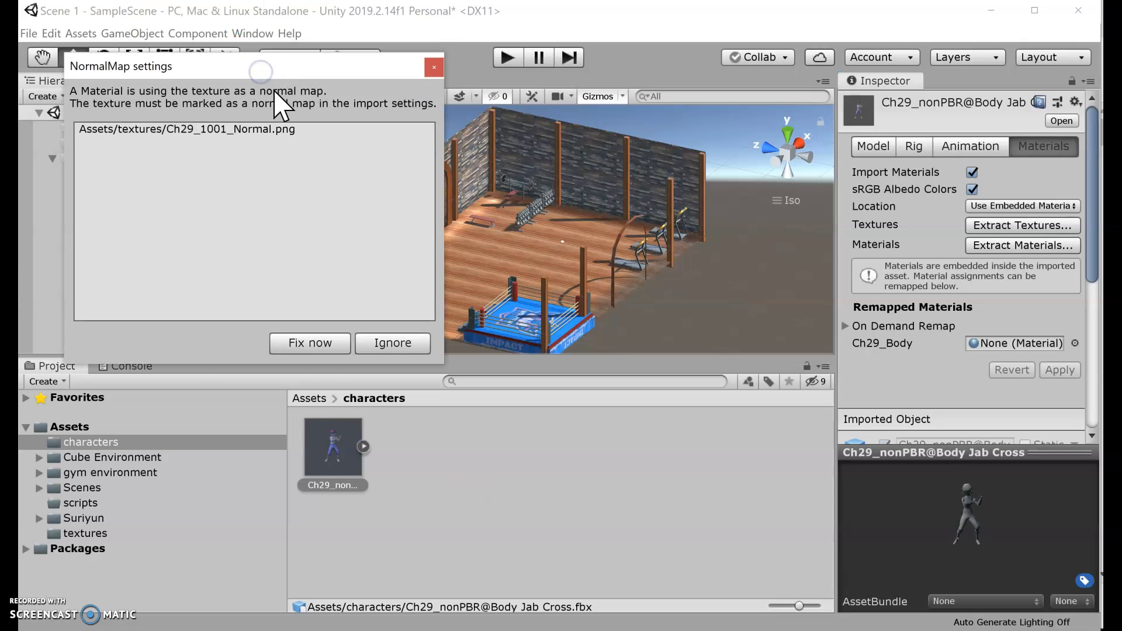
left_click(317, 342)
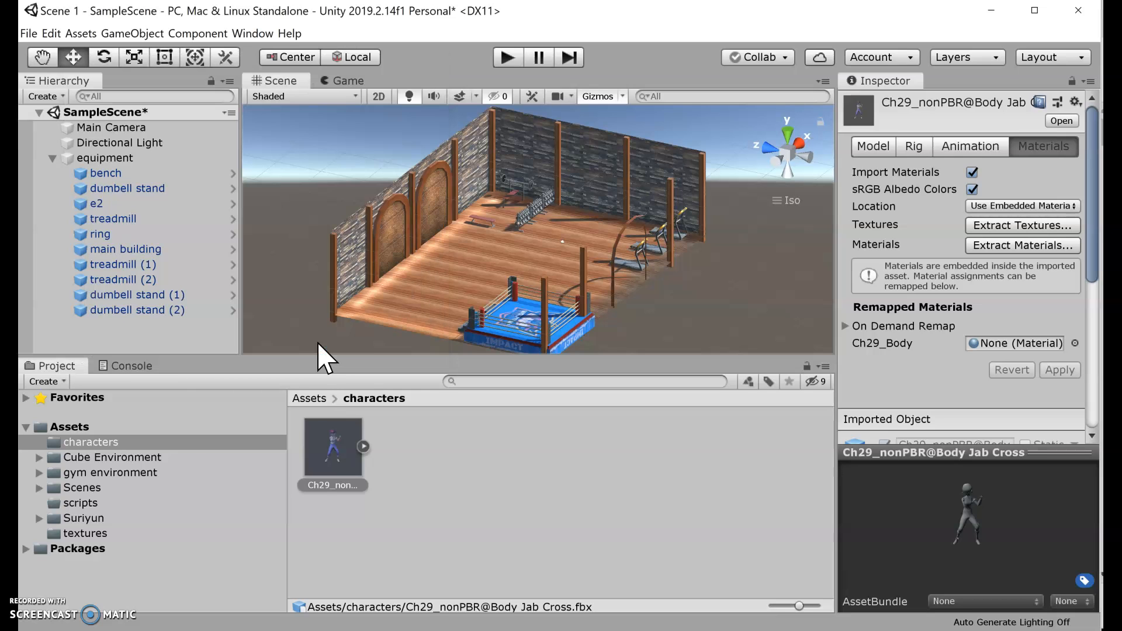
Place the Body Jab Cross character from the characters folder into the boxing ring in the scene.
left_click(342, 447)
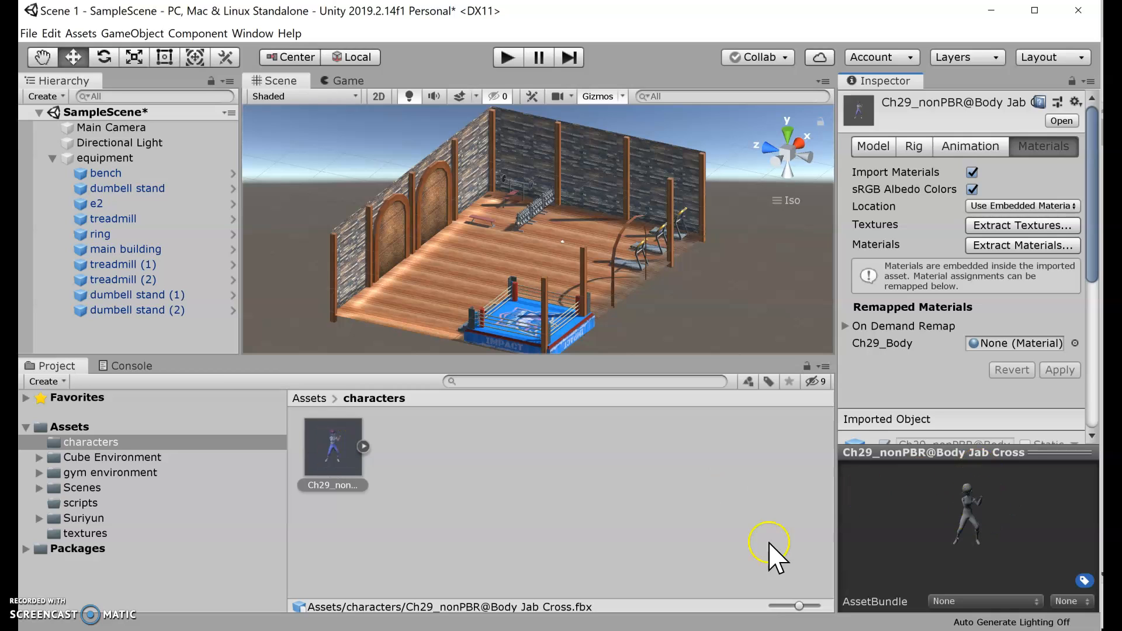
left_click_drag(325, 446, 527, 320)
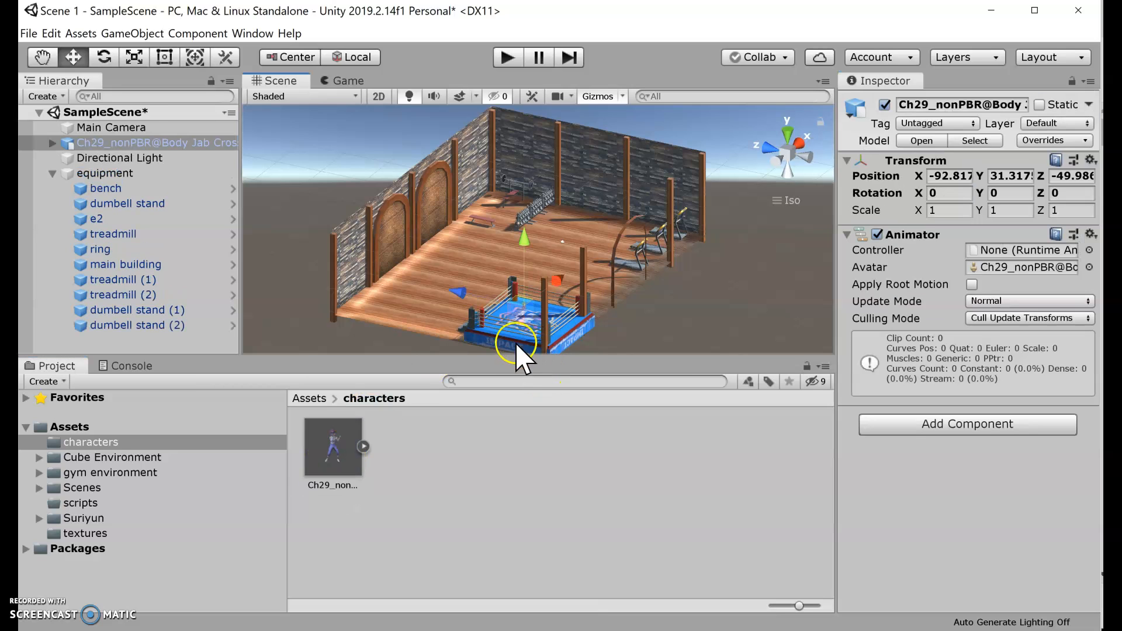
scroll(593, 319, "up", 7)
middle_click_drag(594, 320, 577, 257)
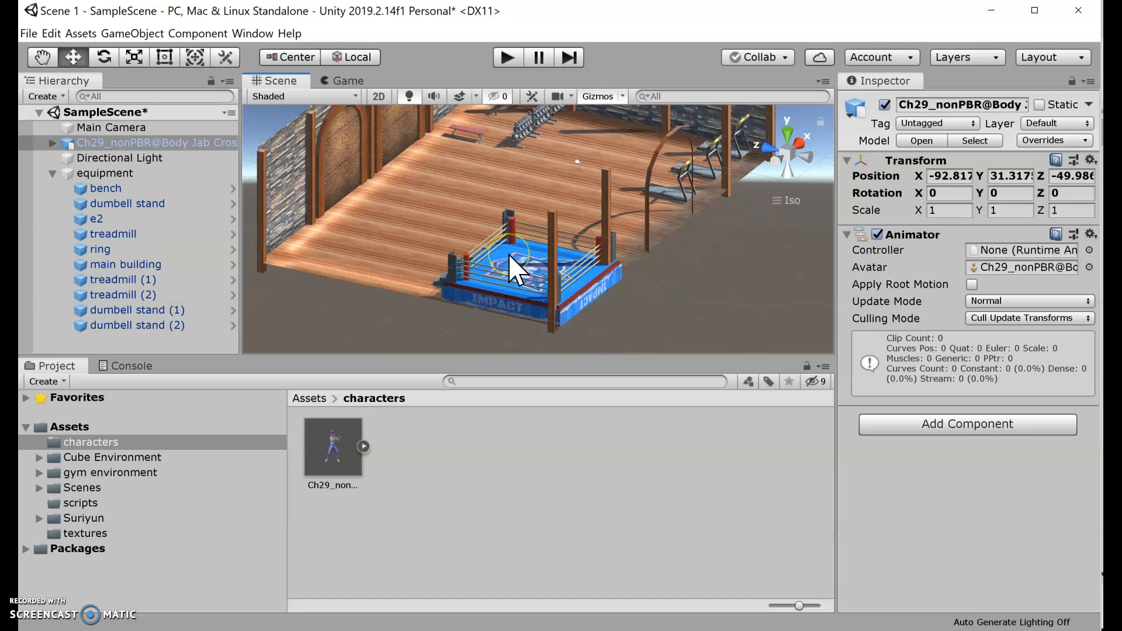
scroll(517, 266, "up", 10)
scroll(550, 258, "down", 10)
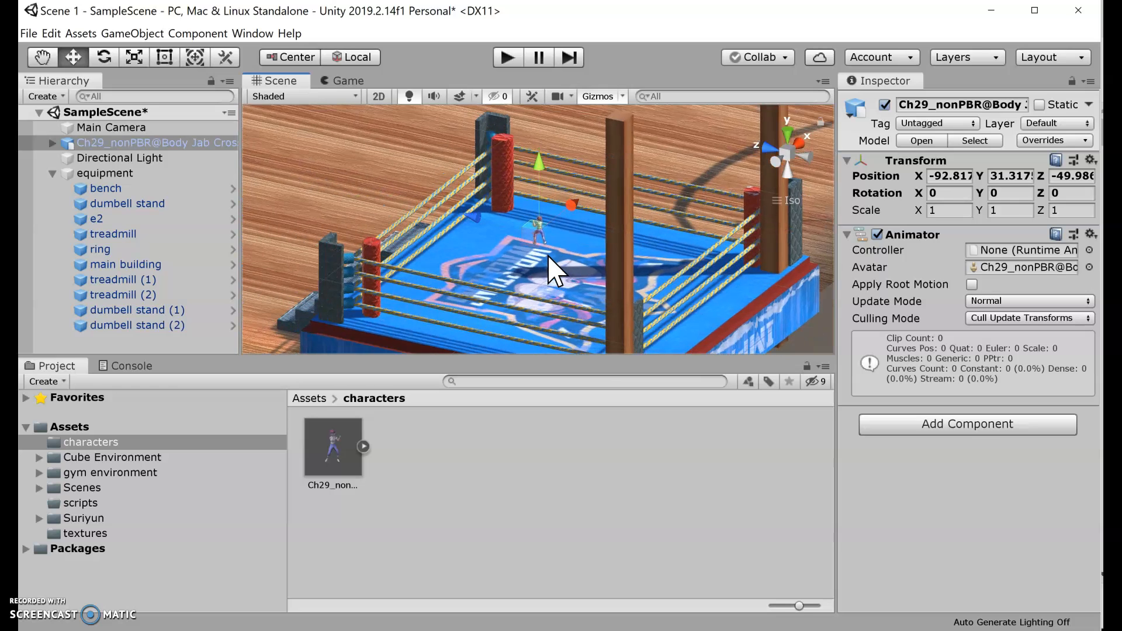
scroll(549, 258, "up", 3)
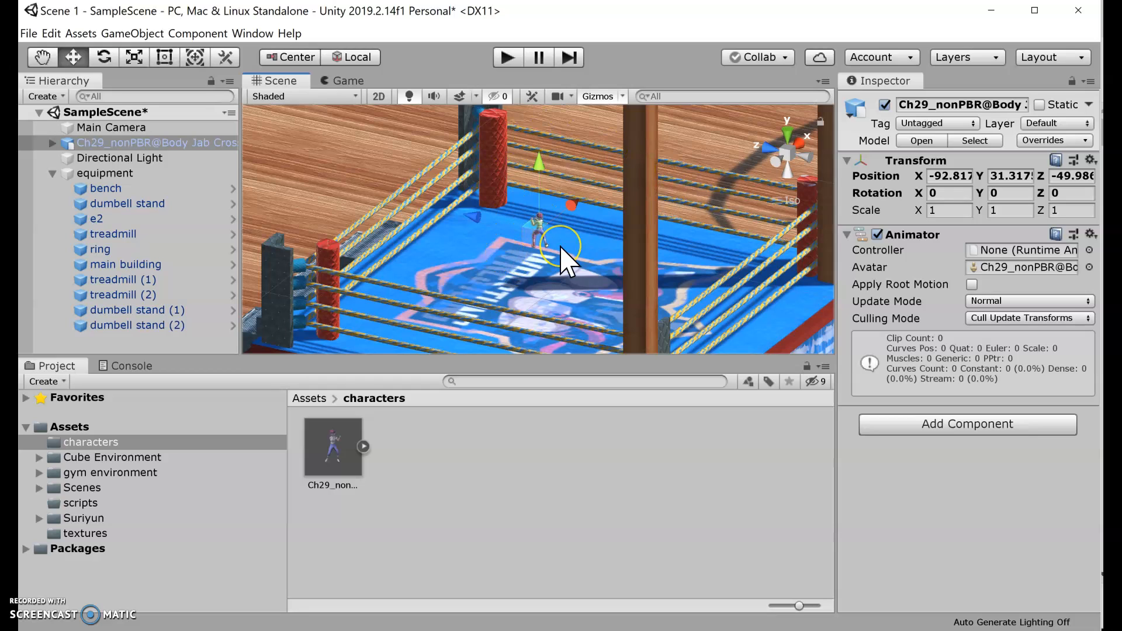
left_click(947, 210)
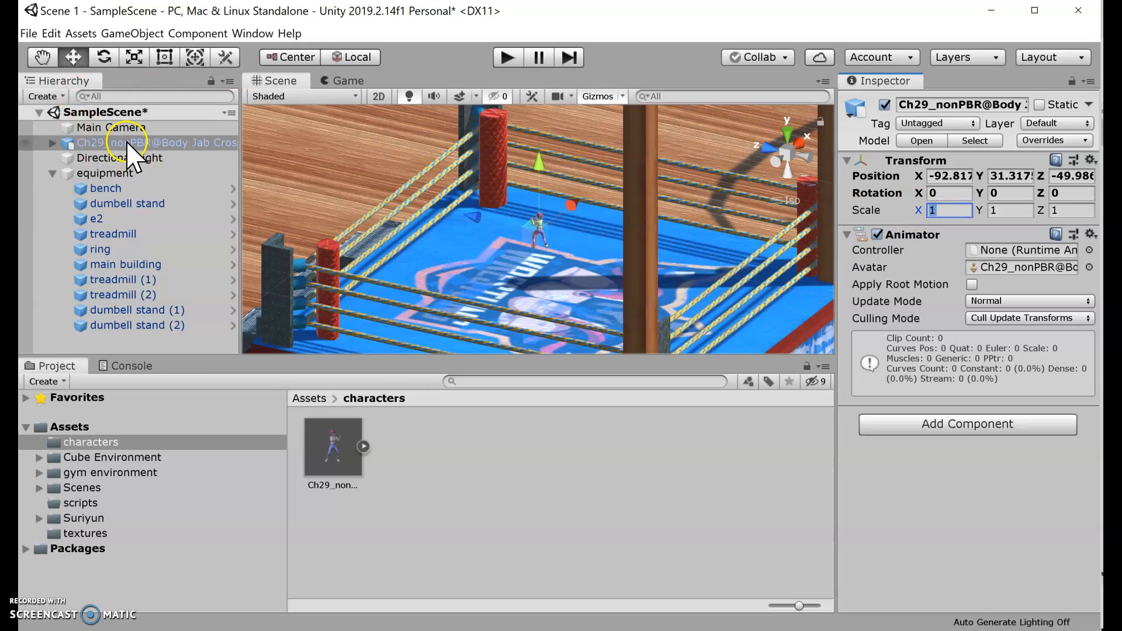
Collapse the equipment group and move the character object below it in the scene hierarchy.
left_click(52, 173)
left_click(102, 147)
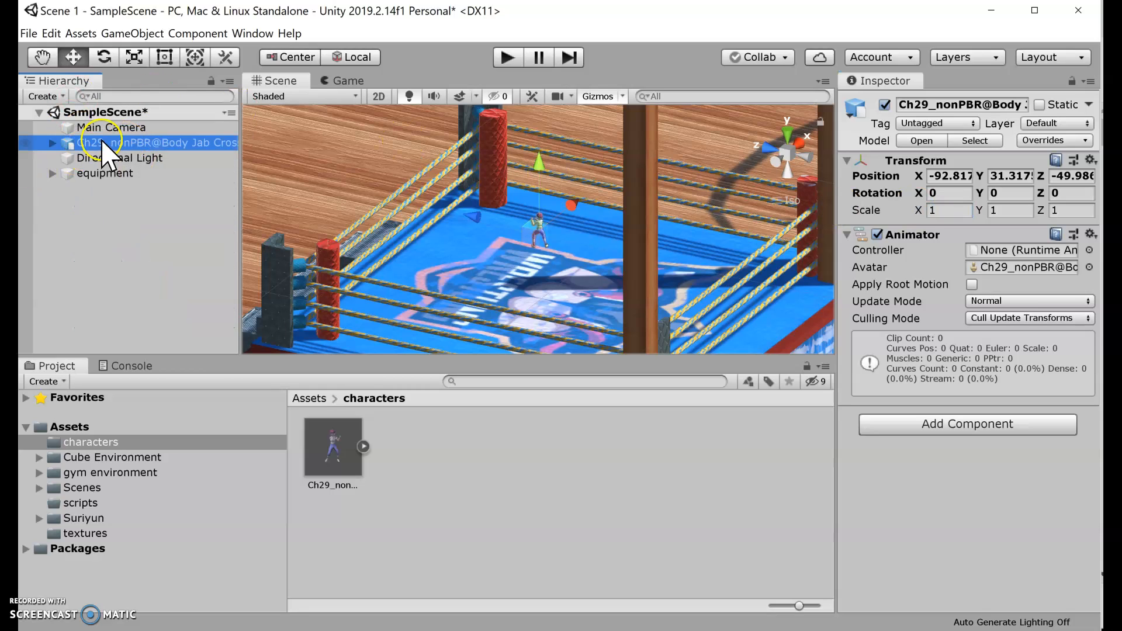
left_click_drag(102, 155, 106, 225)
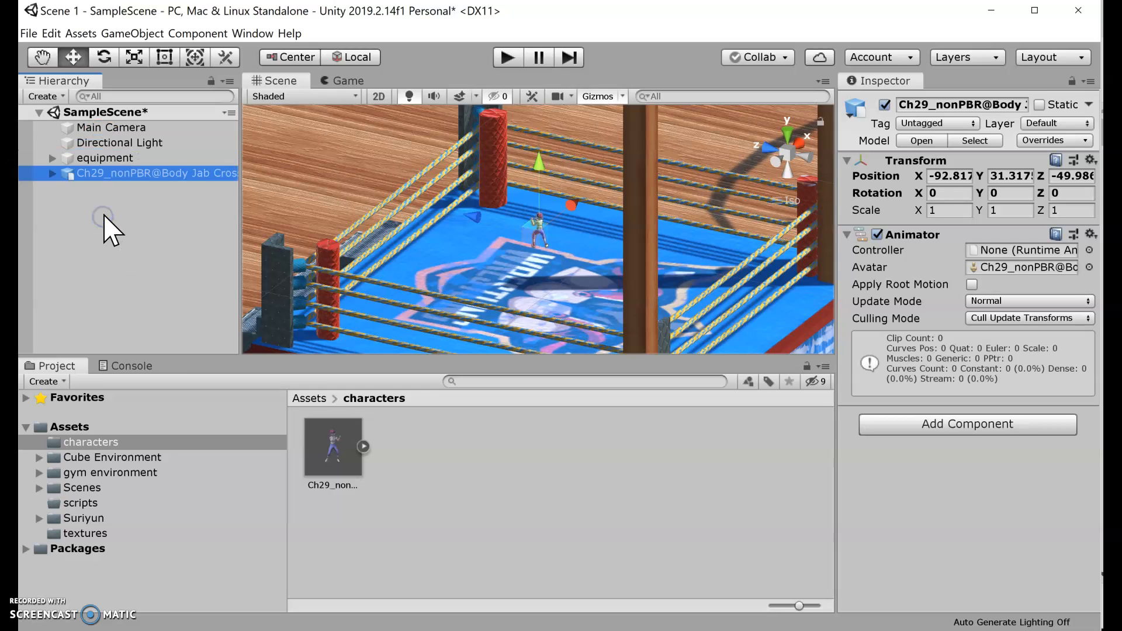
Rename the character object in the scene hierarchy to "boxer".
left_click(150, 173)
left_click(154, 174)
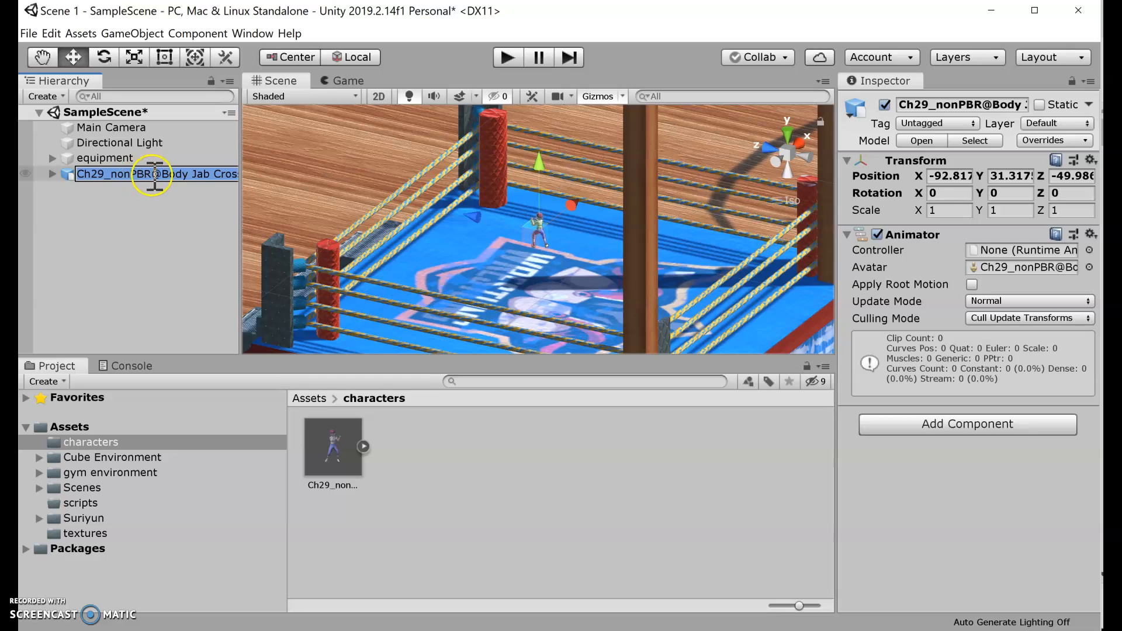
left_click(100, 270)
left_click(132, 175)
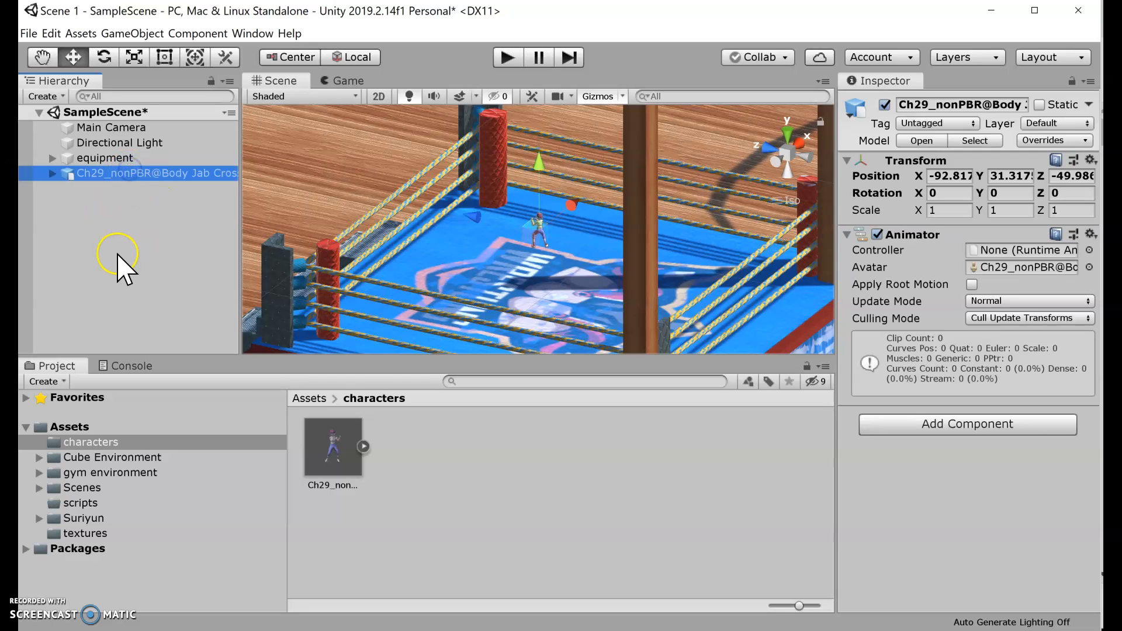
left_click(126, 174)
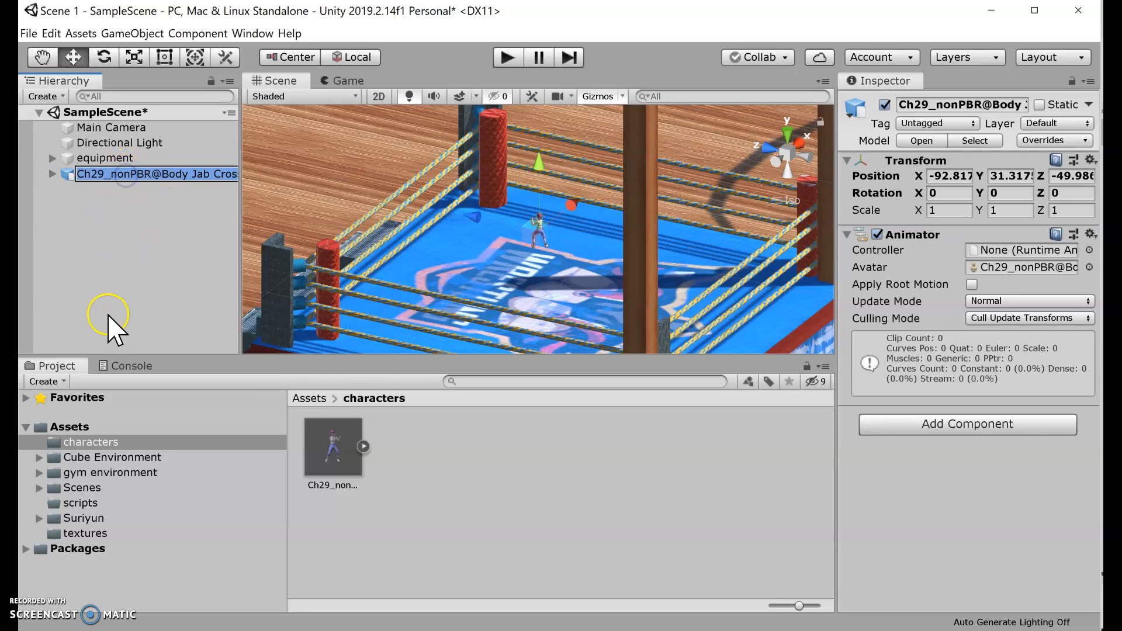
type("b")
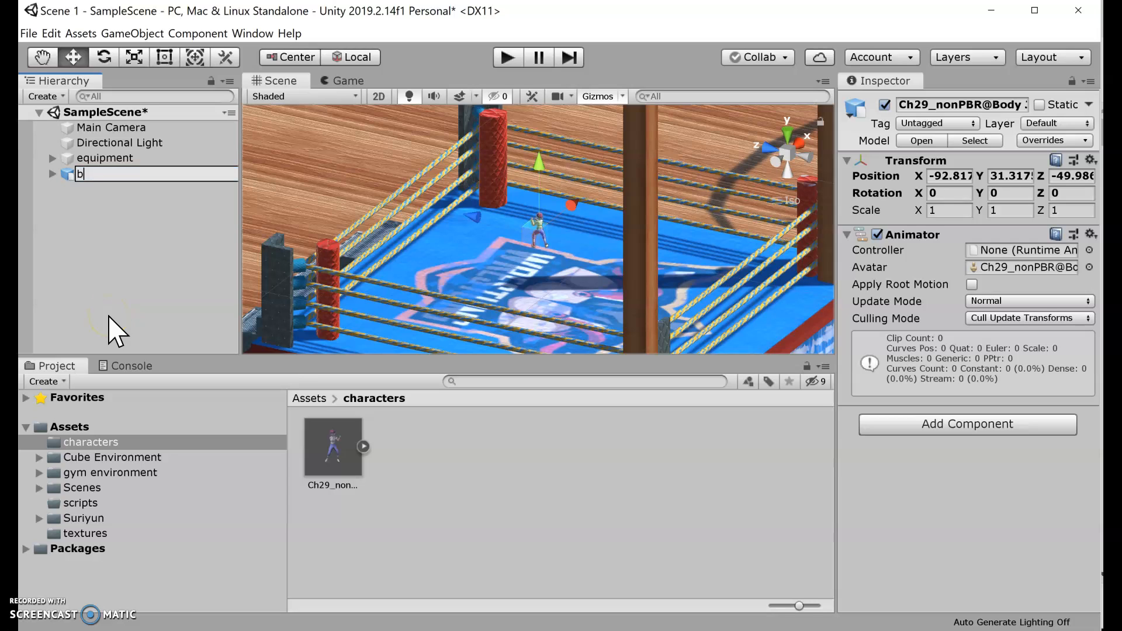
type("oxer")
key("Return")
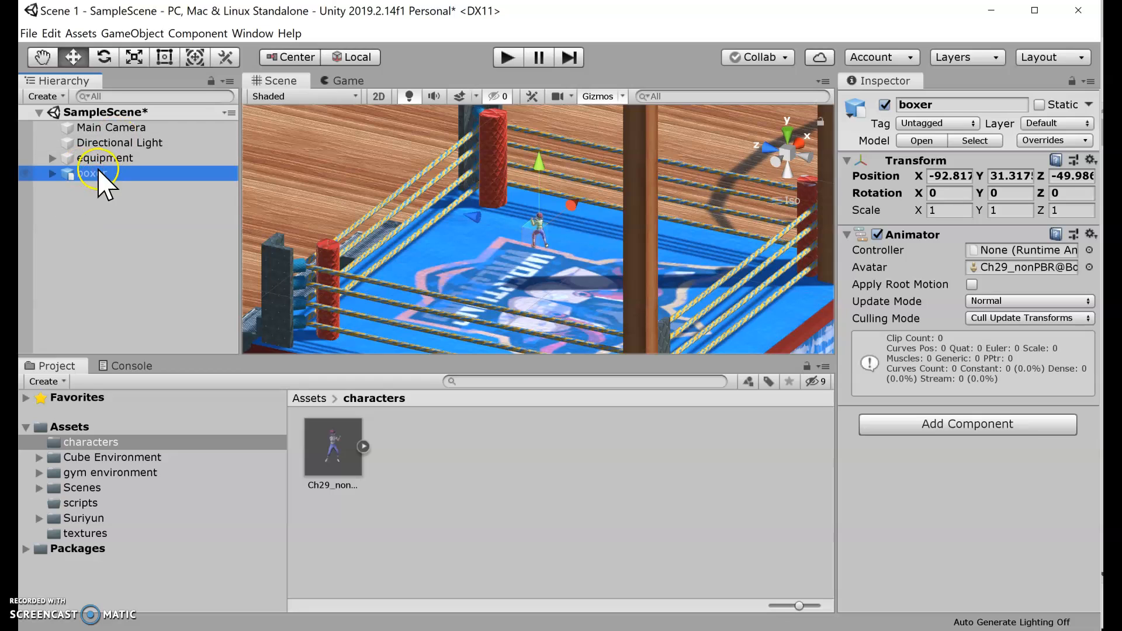
left_click(951, 106)
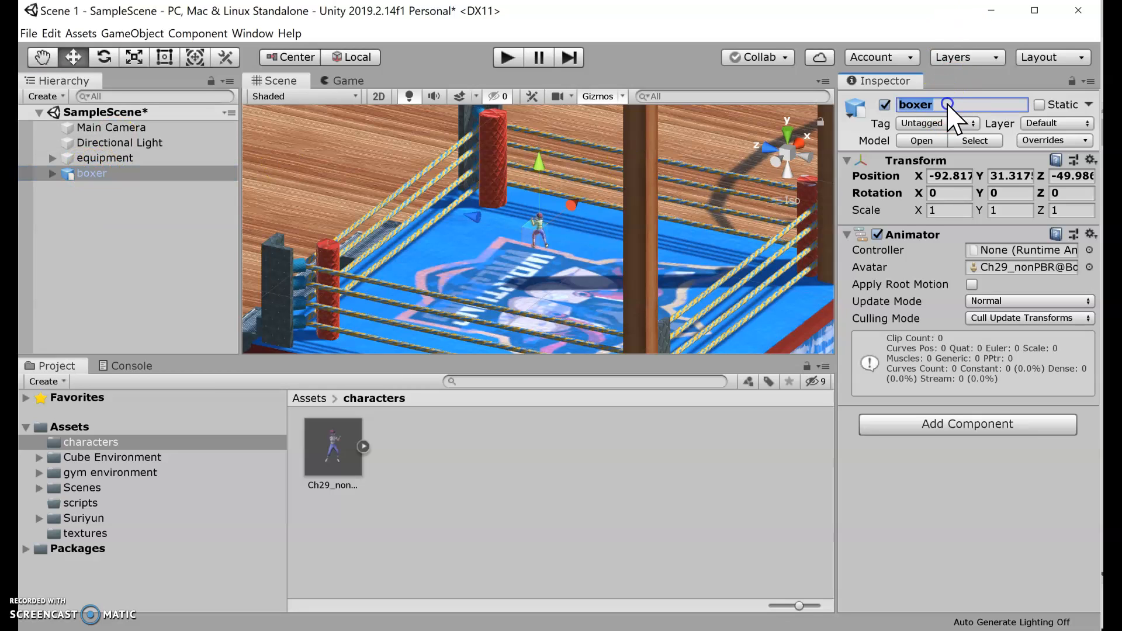
left_click(986, 107)
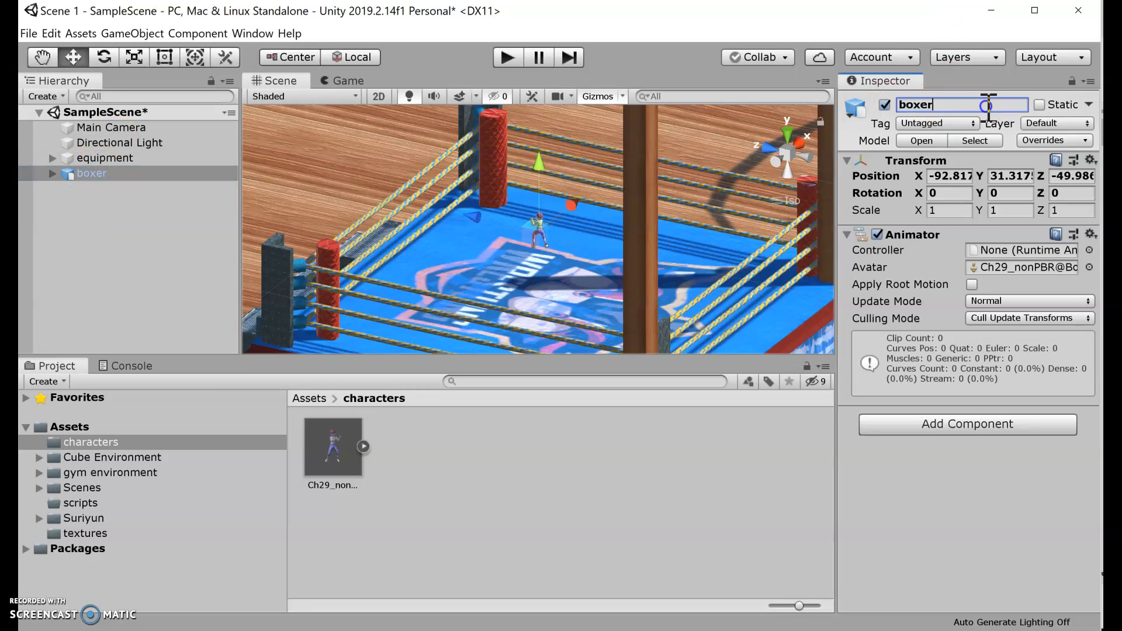
Set the boxer's scale to 3 on the X, Y and Z axes.
left_click(952, 210)
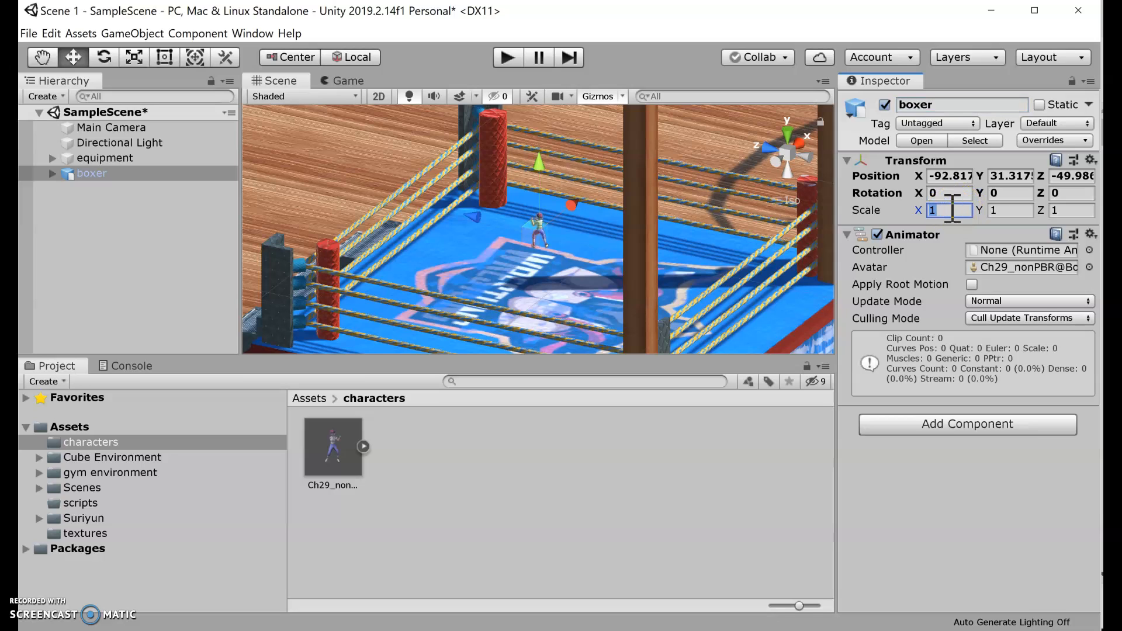
type("3")
key("Tab")
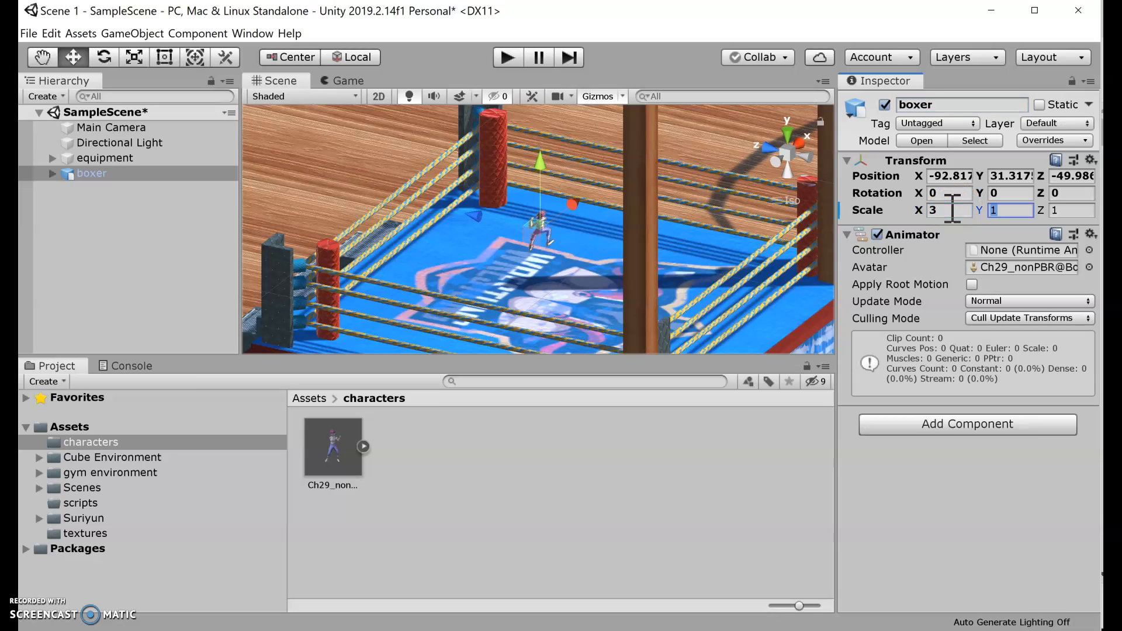
type("3")
key("Tab")
type("3")
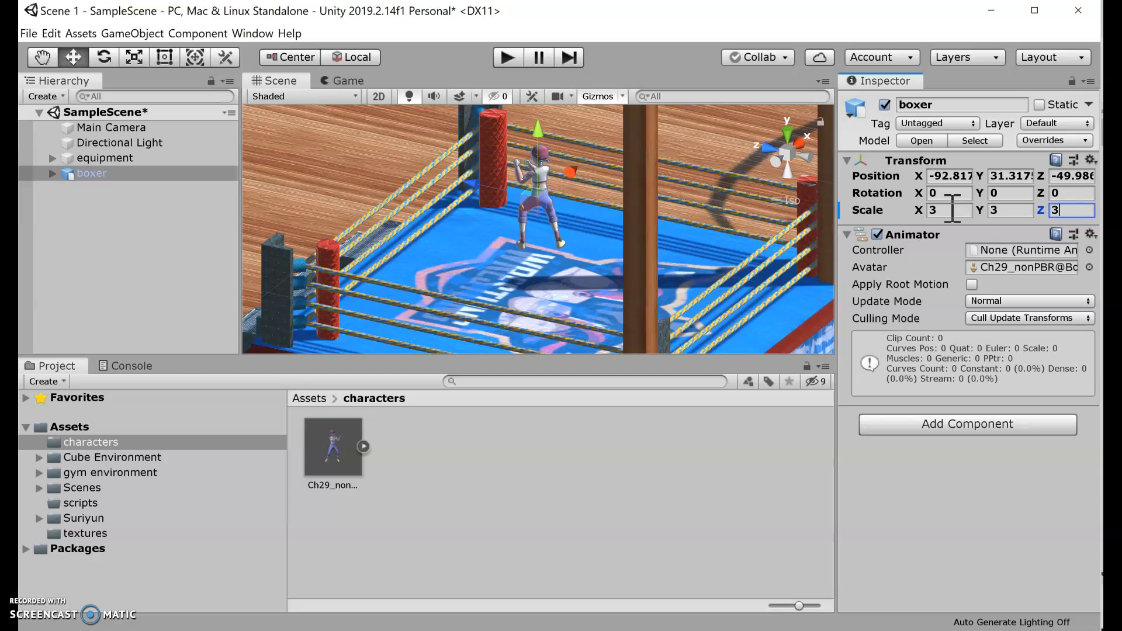
Set the boxer's scale to 4 on the X, Y and Z axes.
type("4")
key("Tab")
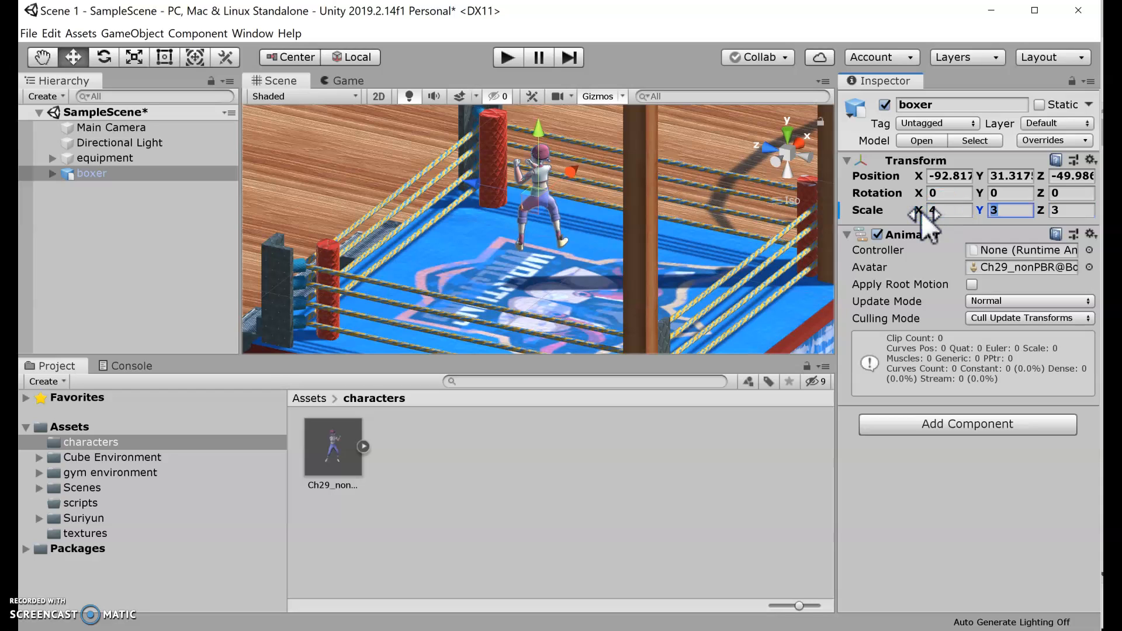
type("4")
key("Tab")
type("4")
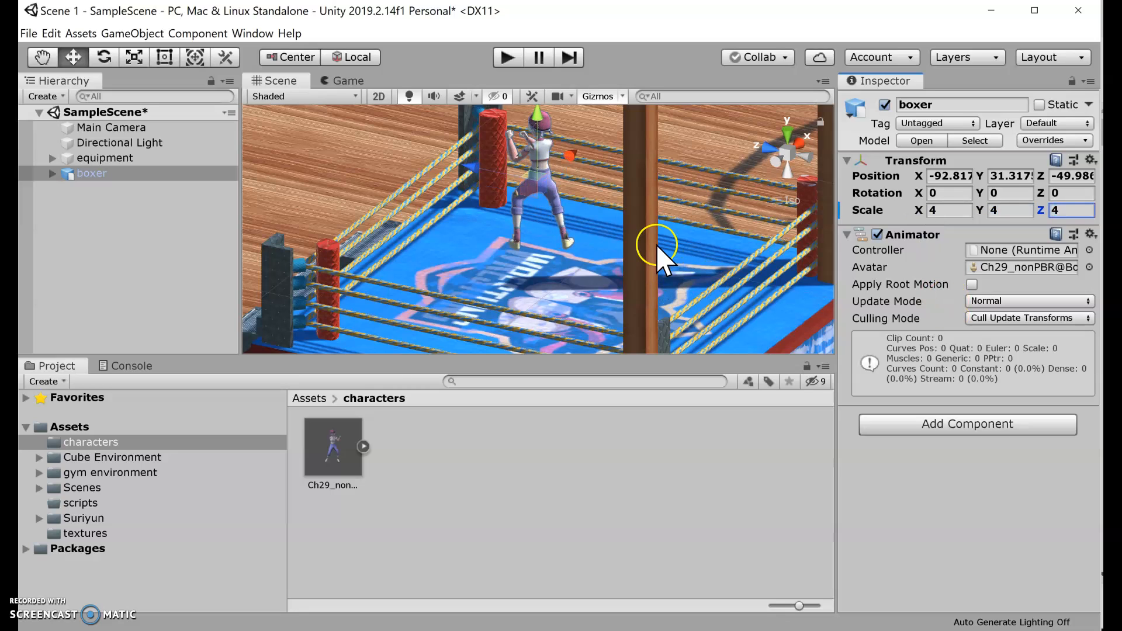
Move the boxer along the X axis to about -95.9 and check its height against the ring from the side.
scroll(578, 213, "down", 10)
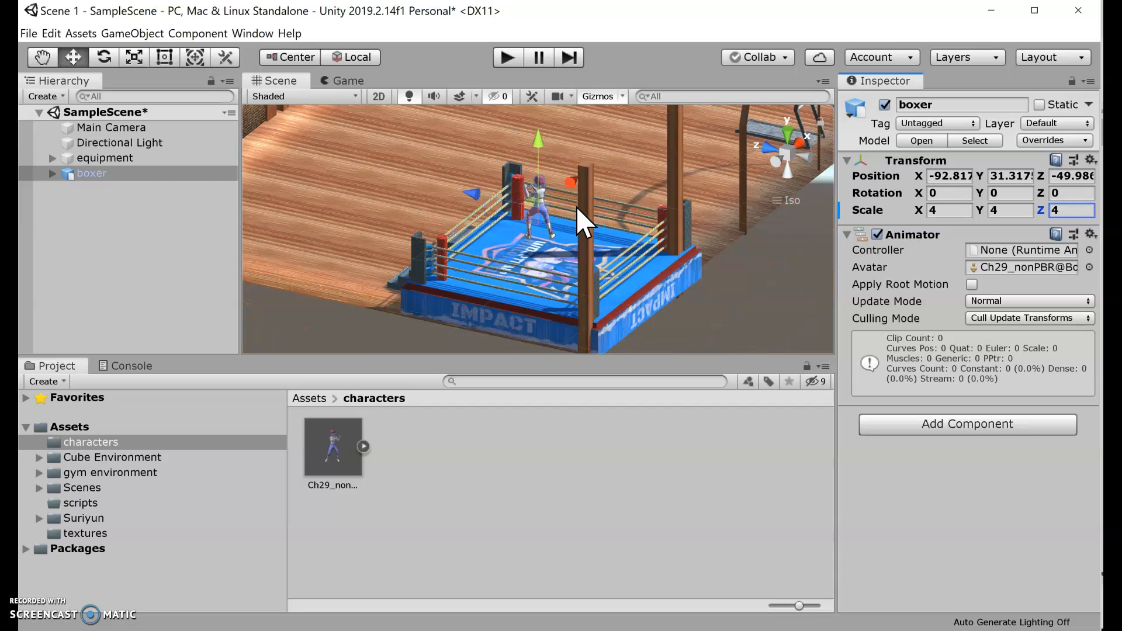
scroll(576, 206, "down", 8)
left_click_drag(574, 192, 568, 202)
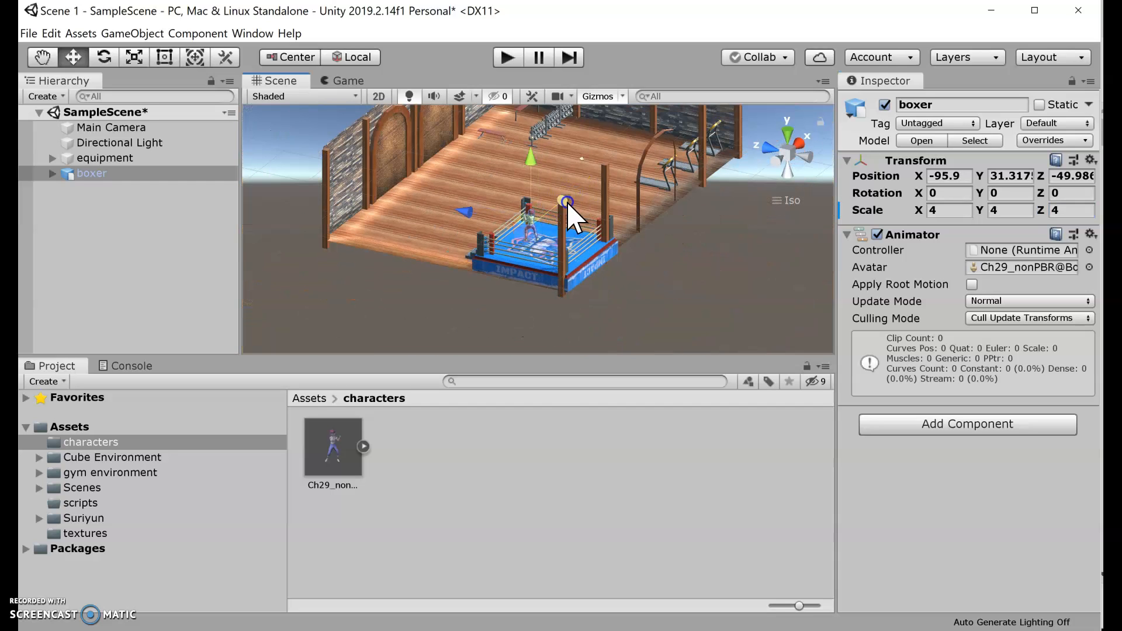
middle_click_drag(723, 254, 633, 261)
left_click_drag(633, 261, 723, 215, "alt")
mouse_move(451, 318)
left_mouse_down("alt")
mouse_move(476, 300)
mouse_move(469, 309)
left_mouse_up("alt")
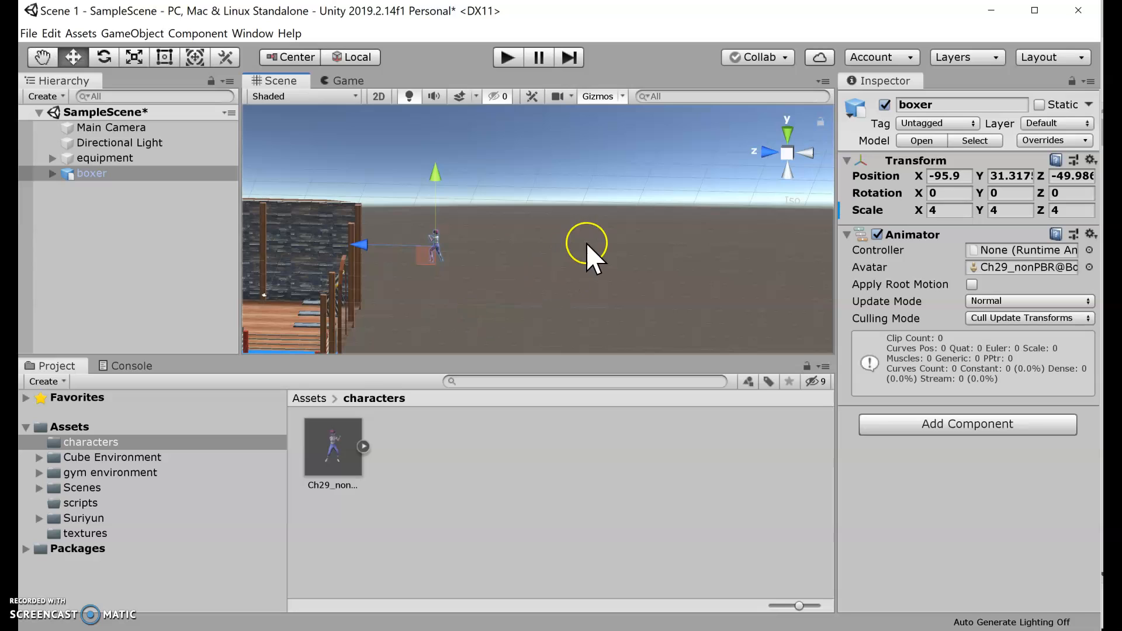
middle_click_drag(527, 304, 642, 231)
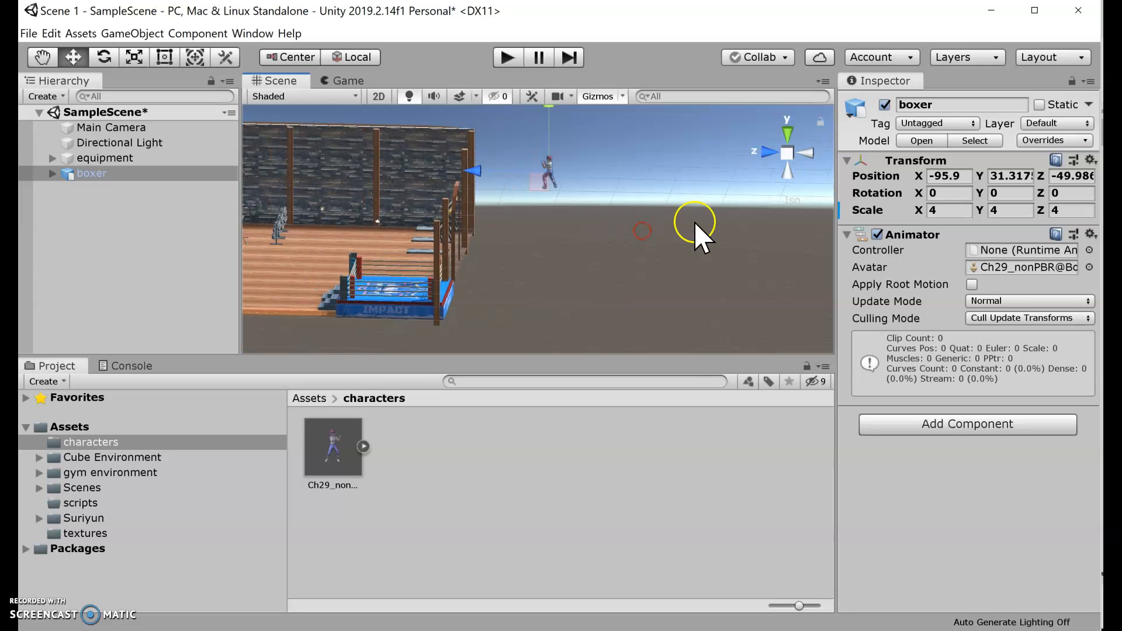
Lower the boxer to ring height at about Y 8.6 and shift it along the Z axis to about -22.6.
left_click(1027, 175)
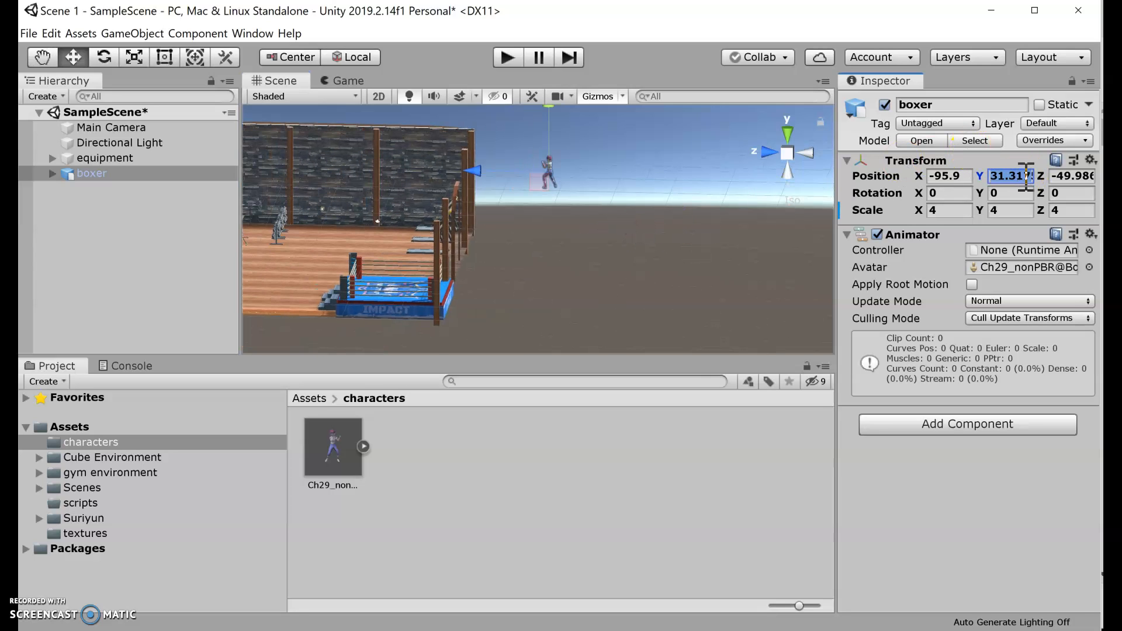
type("0")
left_click_drag(559, 281, 553, 222)
left_click_drag(479, 298, 334, 301)
Move the boxer along the X axis towards the ring, to about X -67.
middle_click_drag(638, 220, 665, 215)
right_click_drag(665, 214, 664, 351)
middle_click_drag(672, 195, 679, 271)
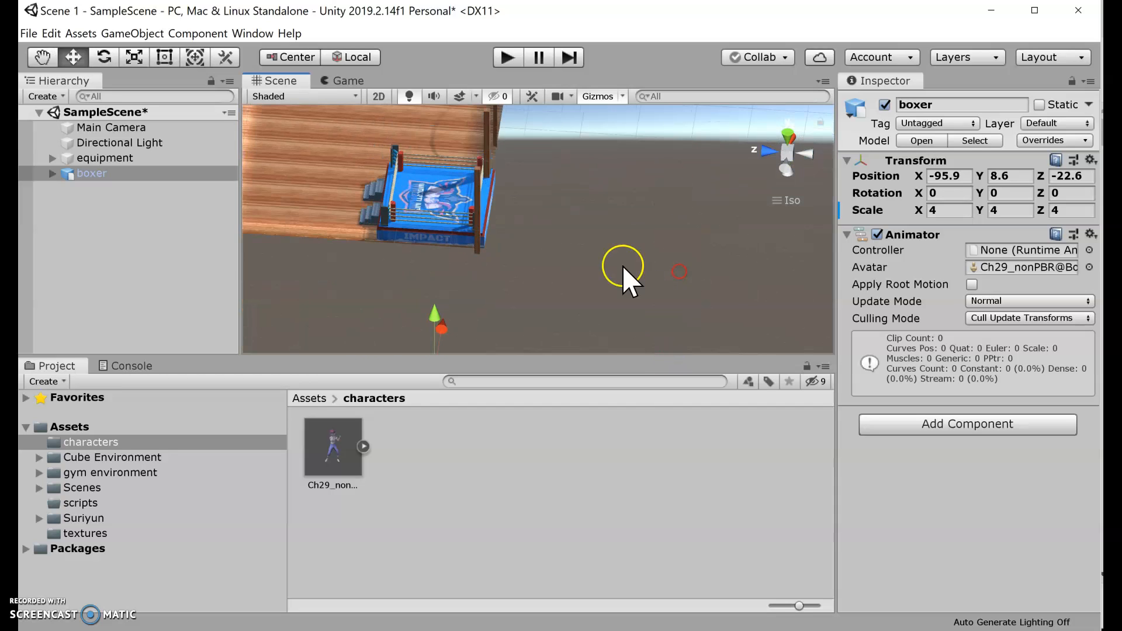
left_click_drag(442, 328, 455, 293)
left_click_drag(478, 202, 456, 240)
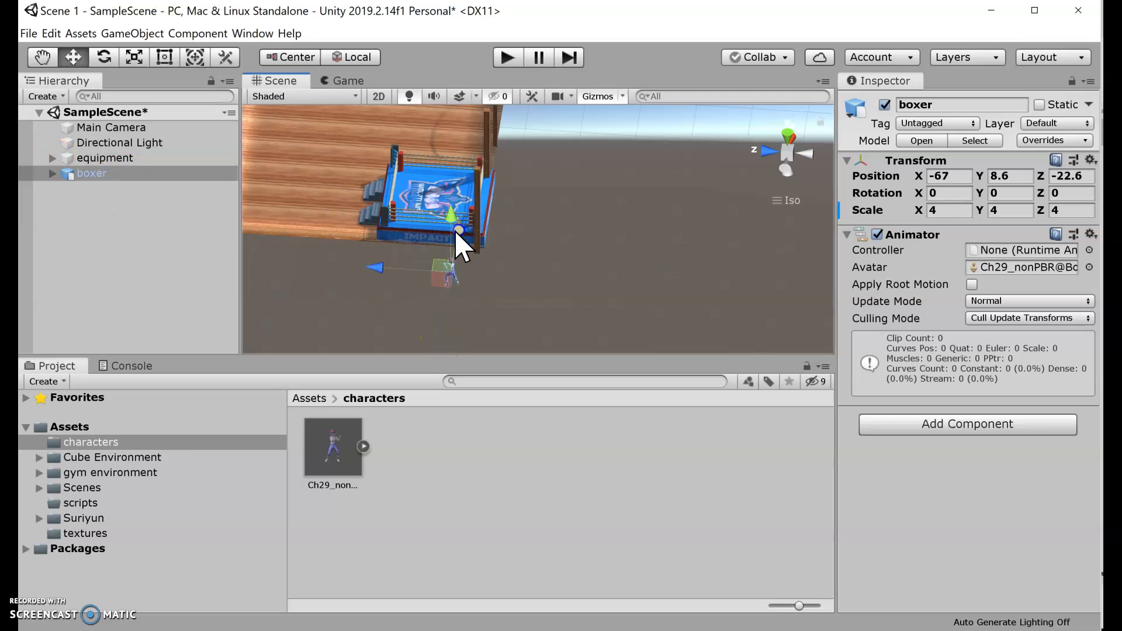
Expand the equipment group and select the ring to look up its position values.
left_click(86, 158)
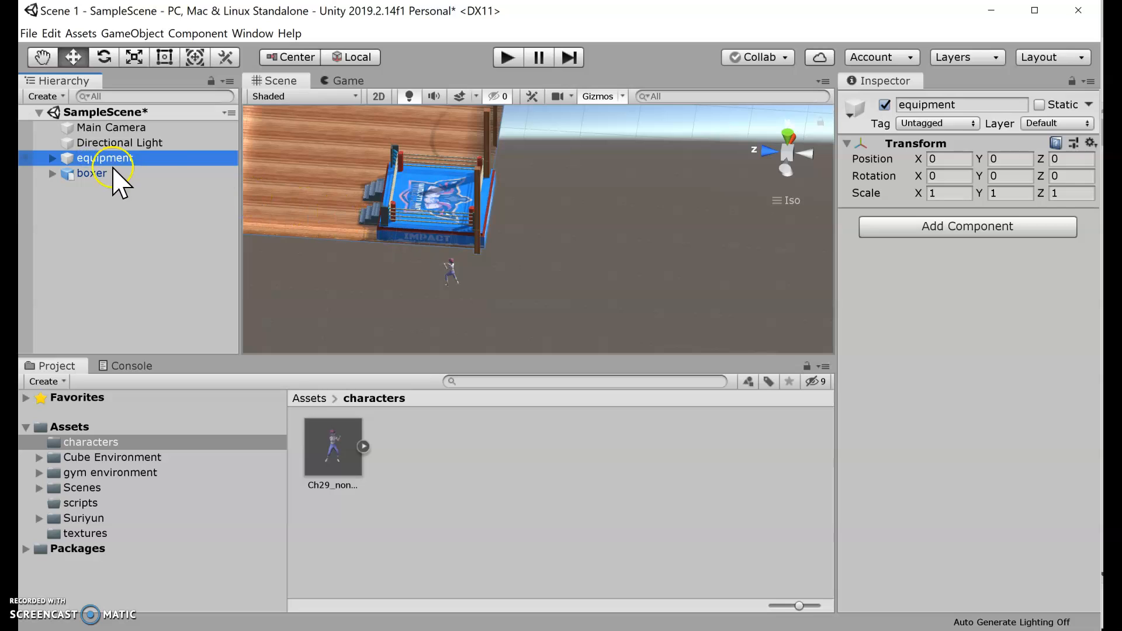
left_click(51, 158)
left_click(126, 235)
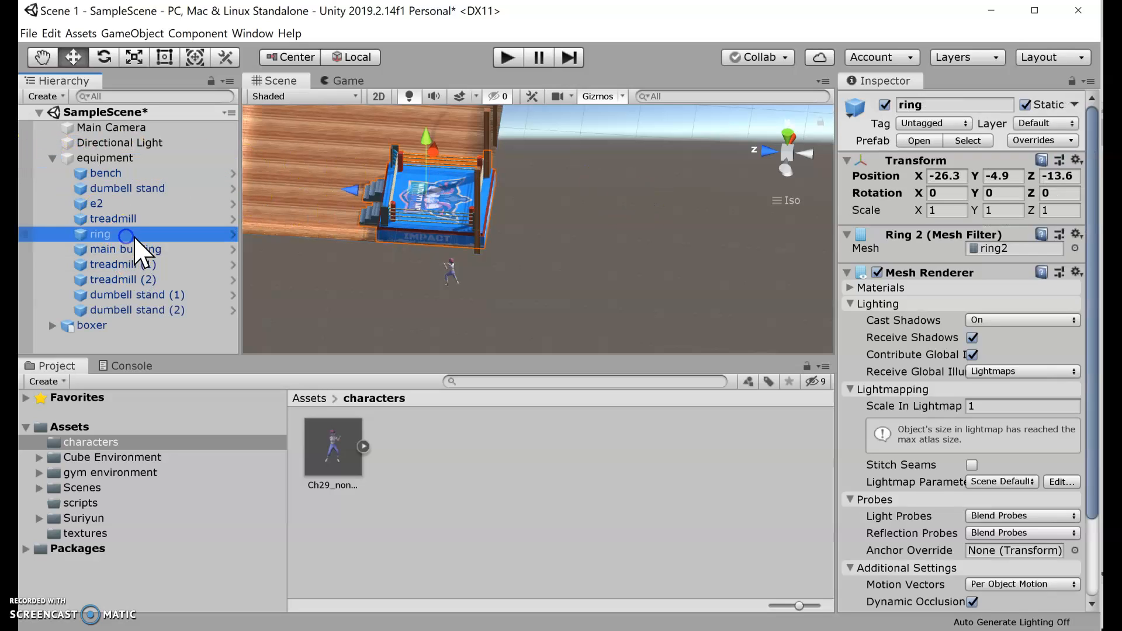
left_click(924, 176)
Set the boxer's position to X -26, Y -5 and Z -13.
left_click(450, 273)
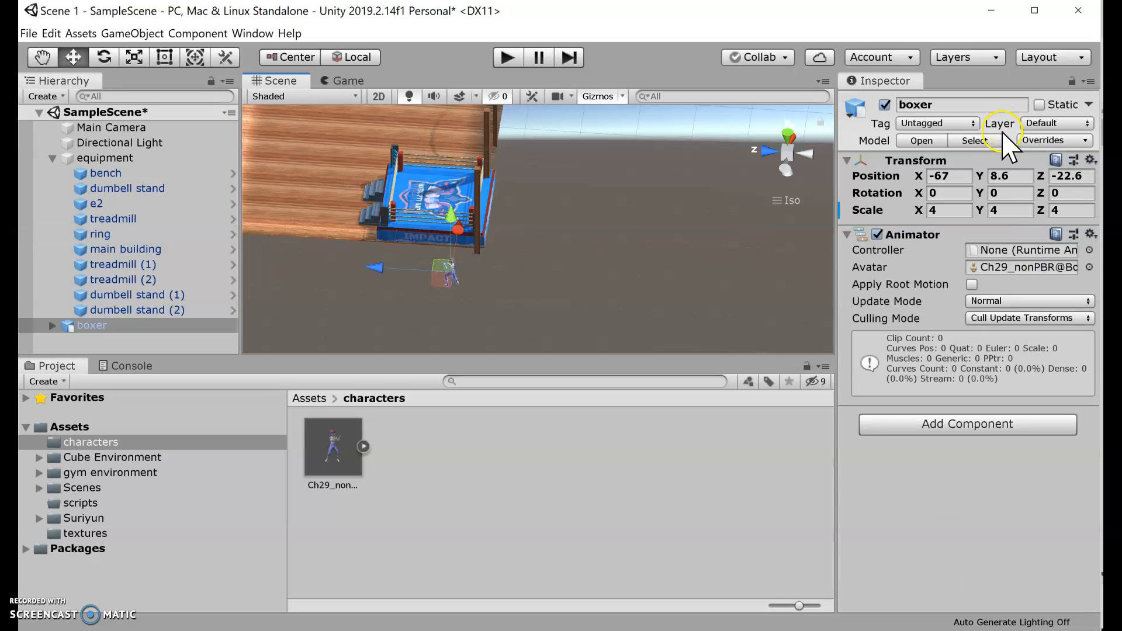
left_click(955, 175)
type("-")
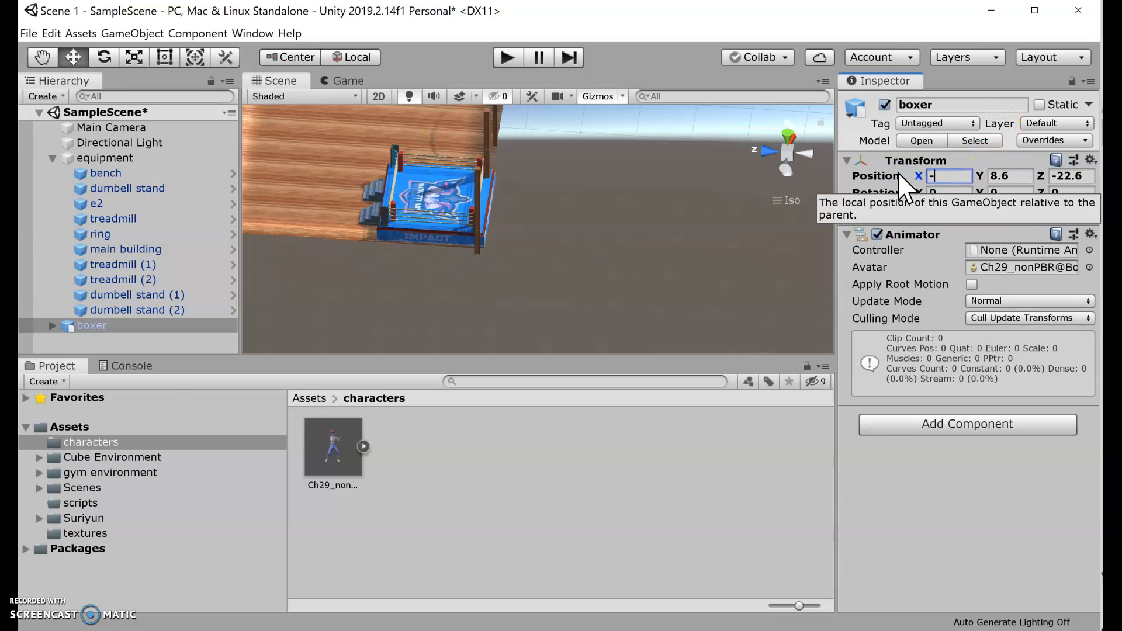
type("26")
key("Tab")
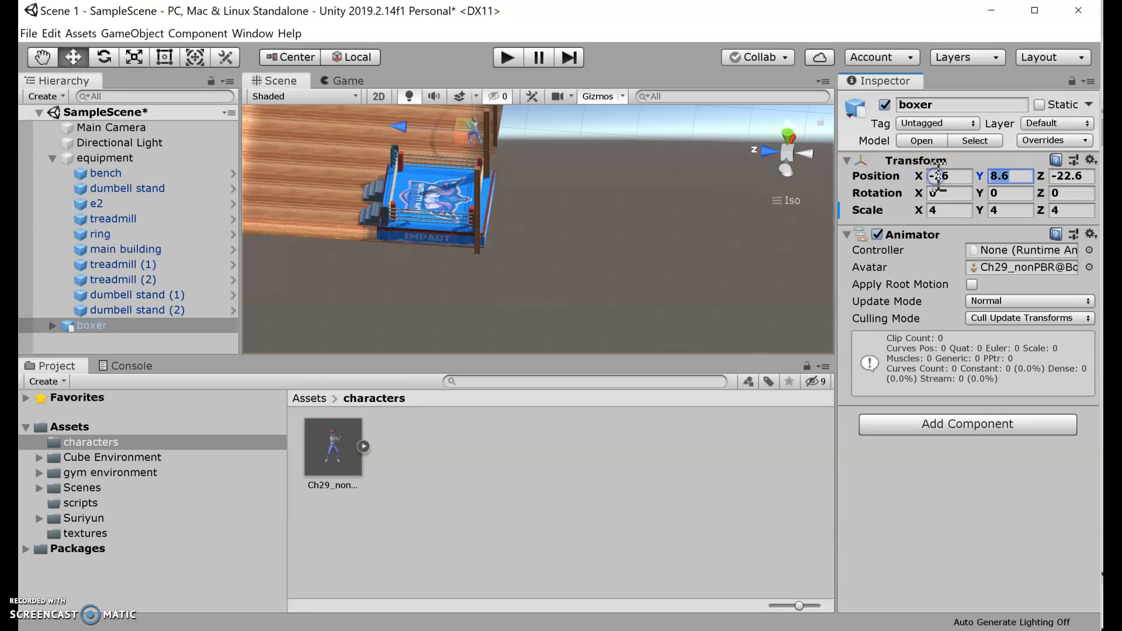
type("-5")
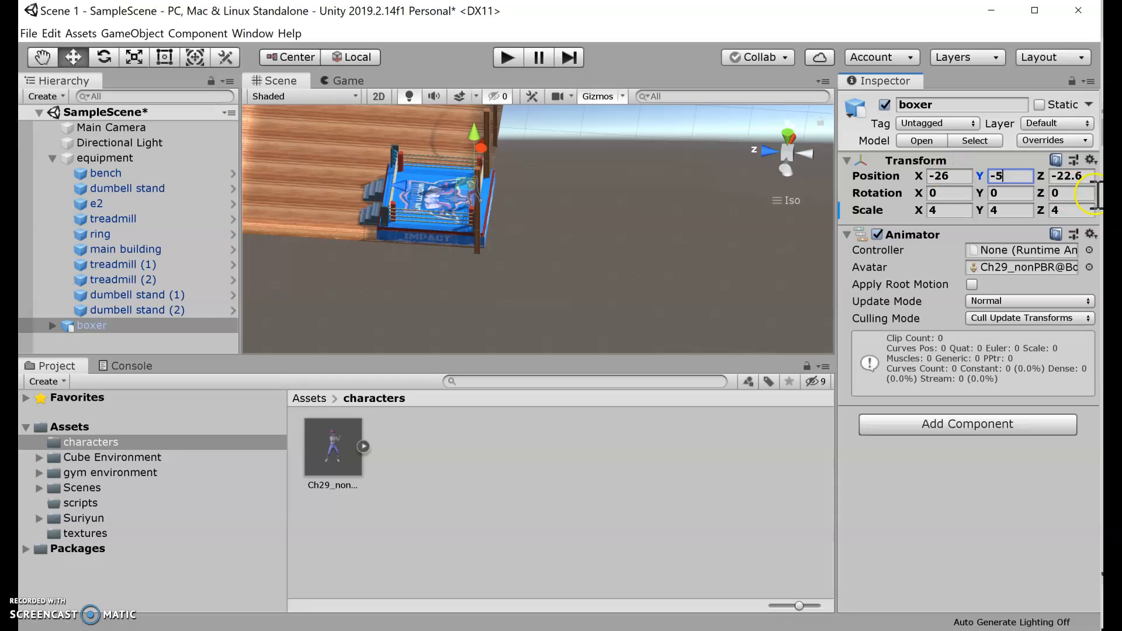
left_click(1086, 177)
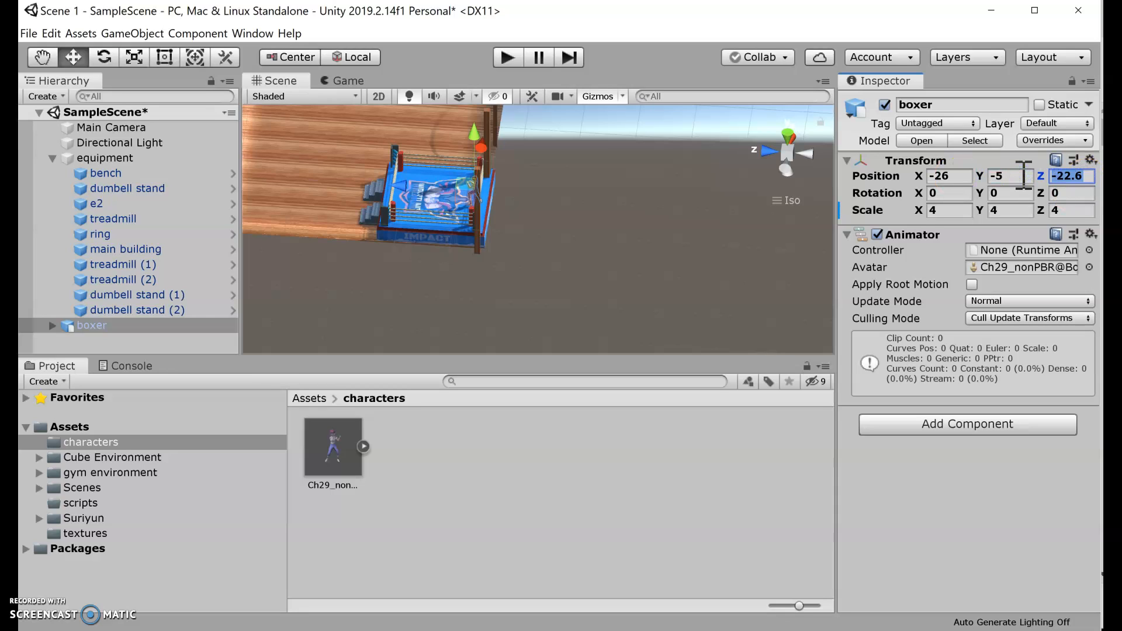
type("-13")
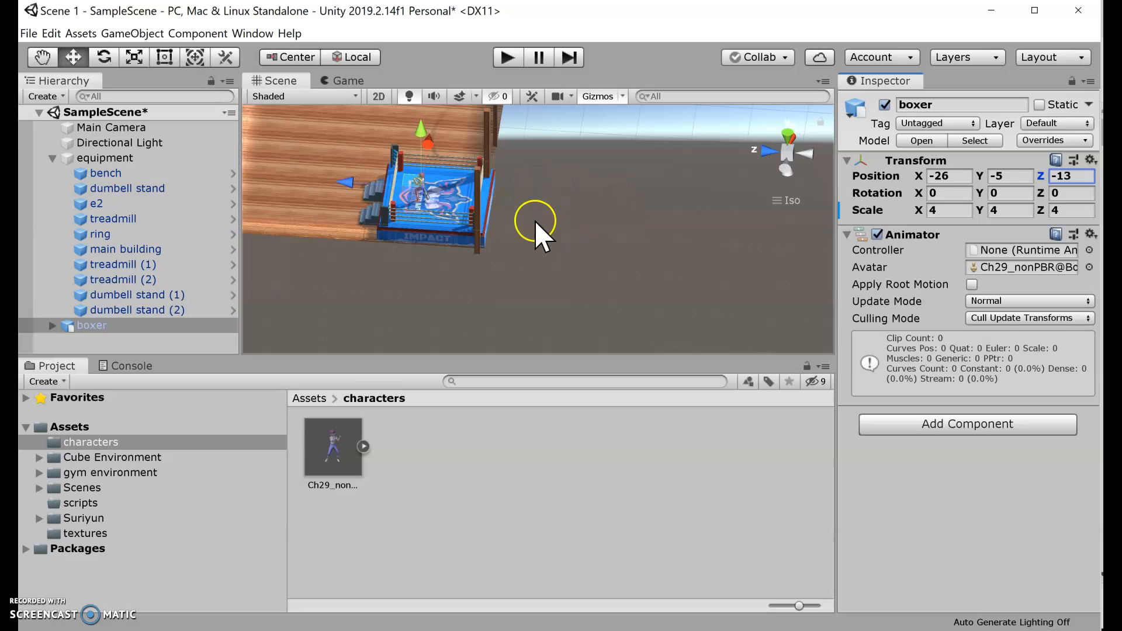
Lower the boxer onto the ring floor and move it towards the ring's centre, to about Y -5.55 and Z -15.17.
key("f")
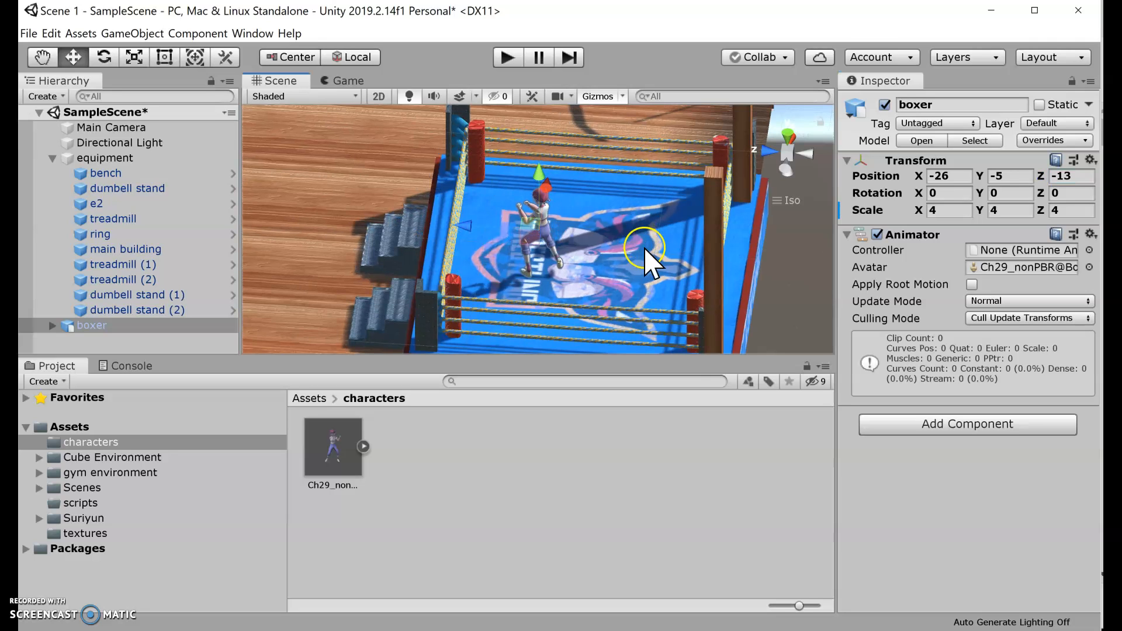
scroll(591, 266, "up", 6)
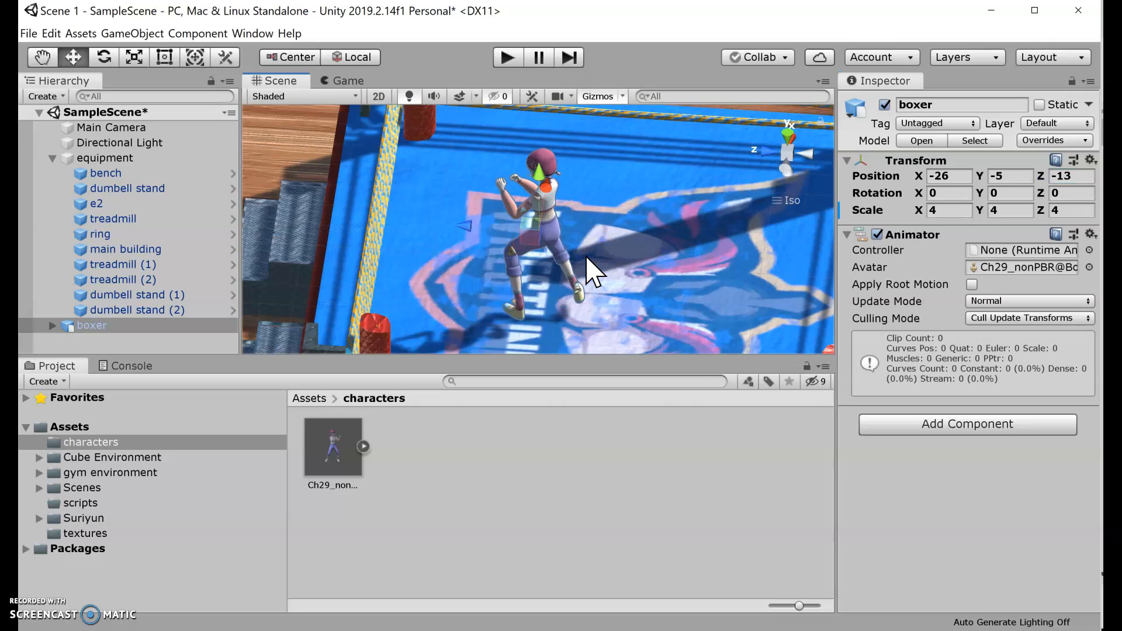
left_click_drag(672, 303, 653, 114, "alt")
left_click_drag(538, 149, 541, 182)
left_click_drag(603, 298, 522, 514, "alt")
scroll(579, 260, "down", 7)
scroll(581, 268, "down", 3)
left_click_drag(581, 268, 494, 243, "alt")
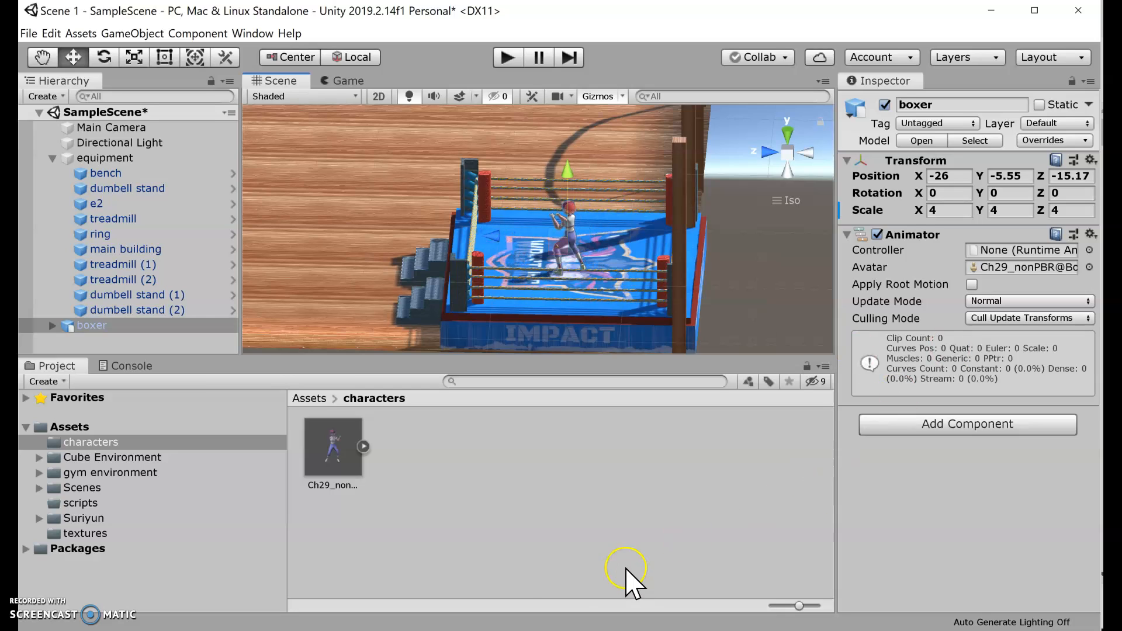
Deselect the boxer and save the scene.
left_click(519, 561)
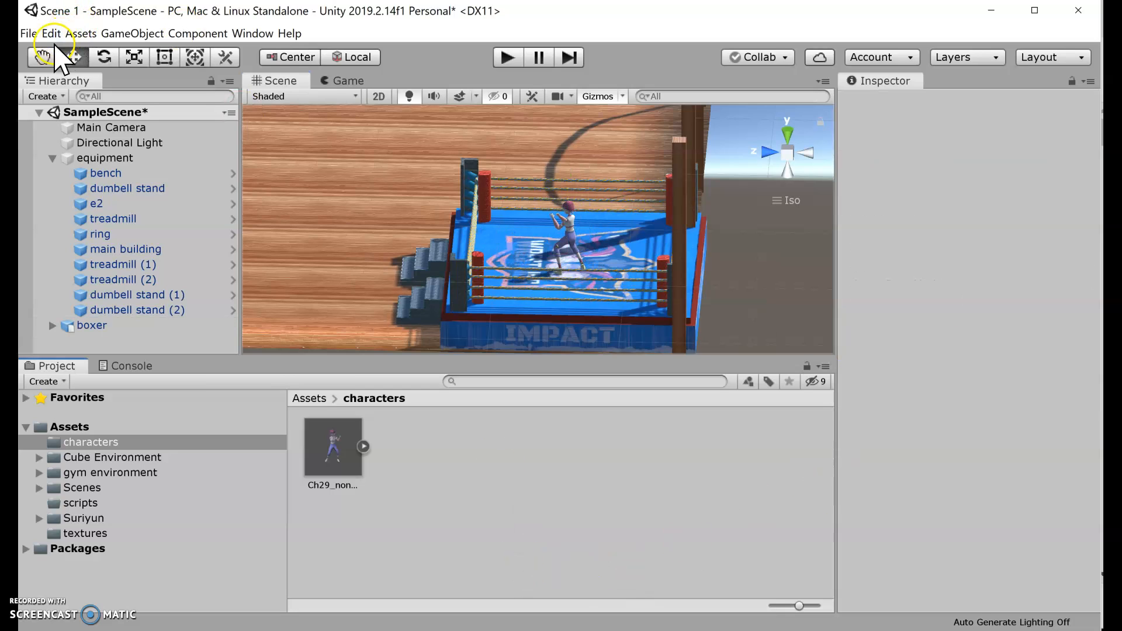
left_click(28, 33)
left_click(58, 91)
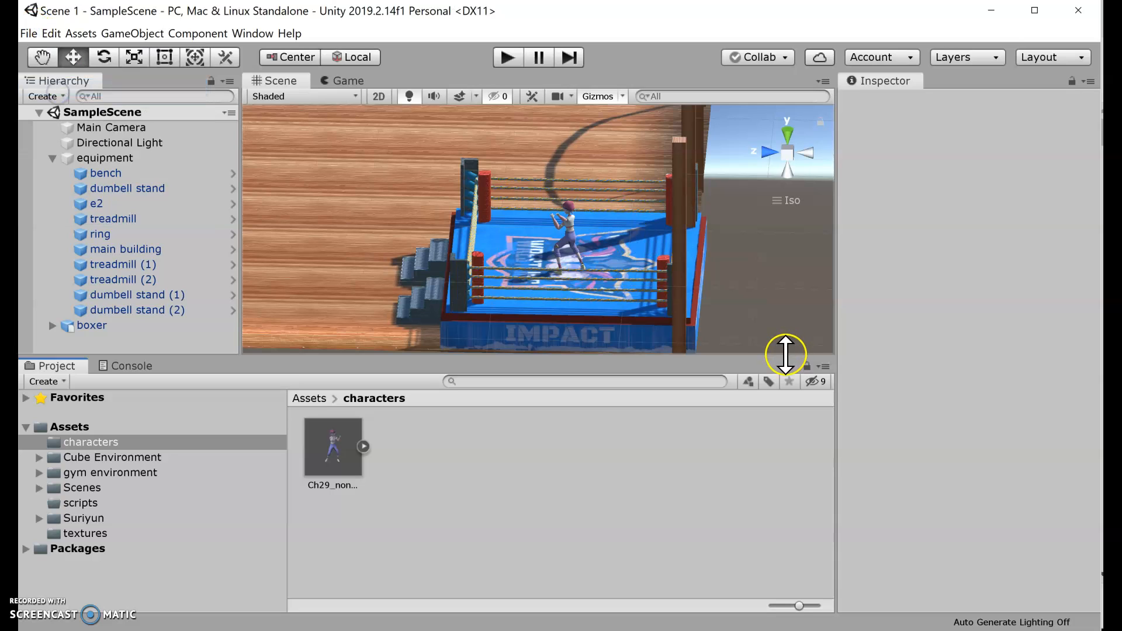
Move the Main Camera down beside the ring steps, to about X -1.1, Y -38 and Z 6.8.
scroll(744, 222, "down", 3)
middle_click_drag(701, 225, 699, 273)
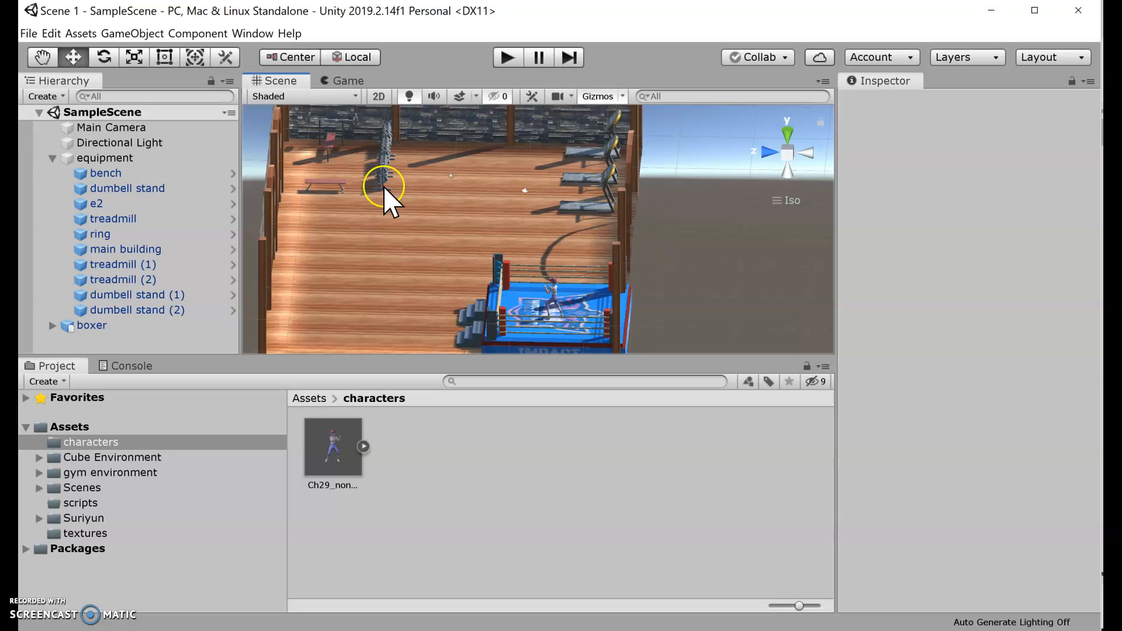
left_click(114, 129)
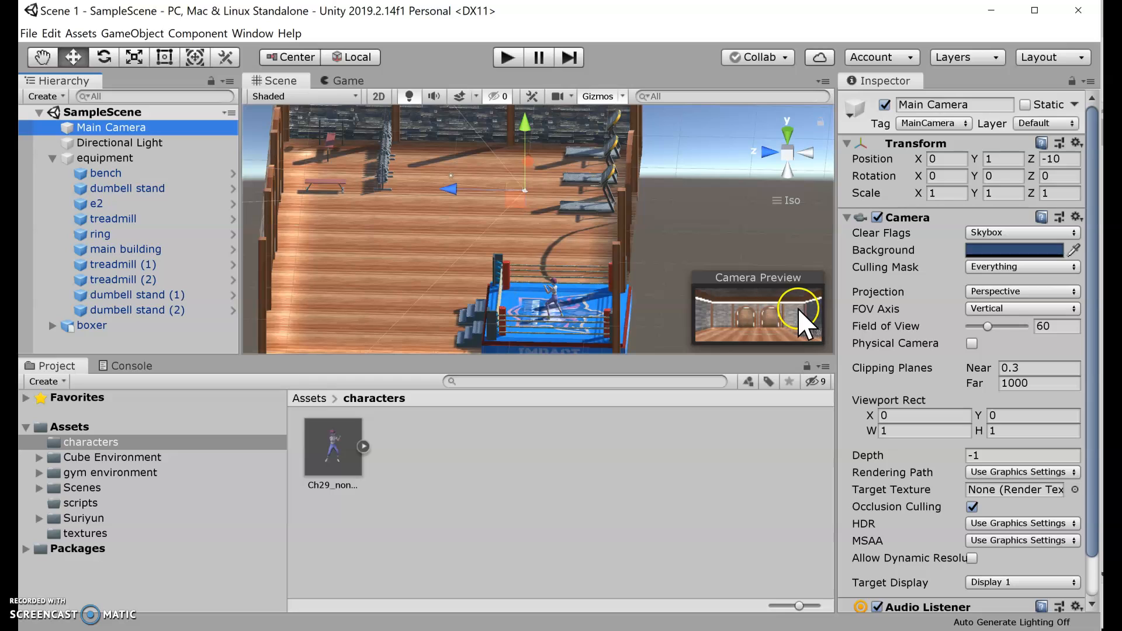
left_click_drag(514, 201, 385, 238)
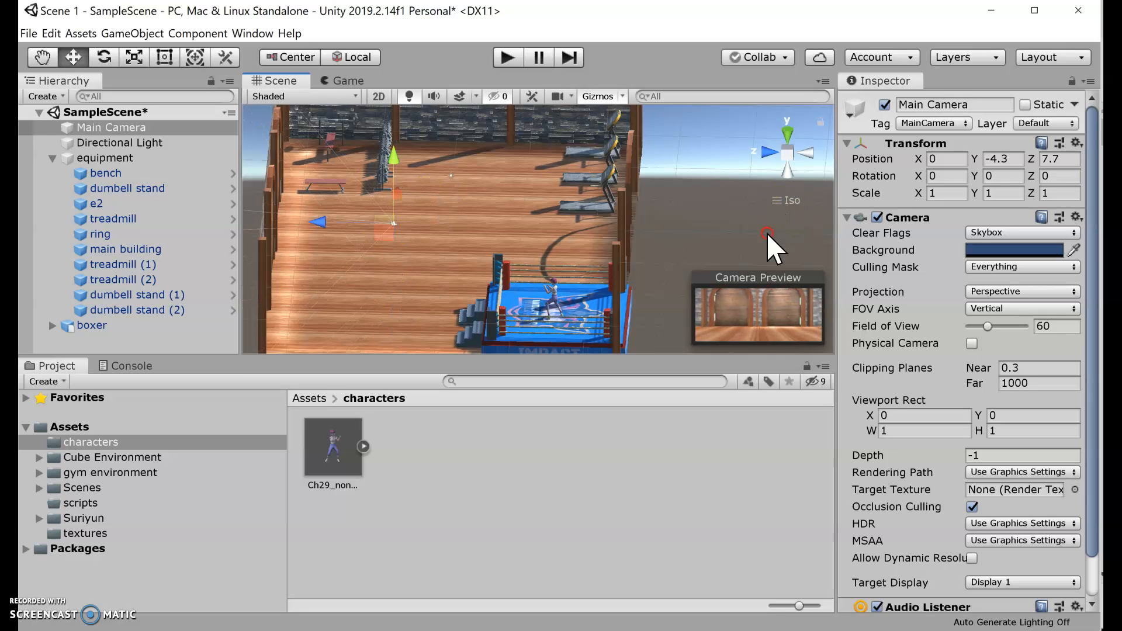
right_click_drag(772, 318, 711, 375)
left_click_drag(385, 142, 391, 290)
mouse_move(406, 234)
left_mouse_down()
mouse_move(401, 201)
mouse_move(409, 240)
left_mouse_up()
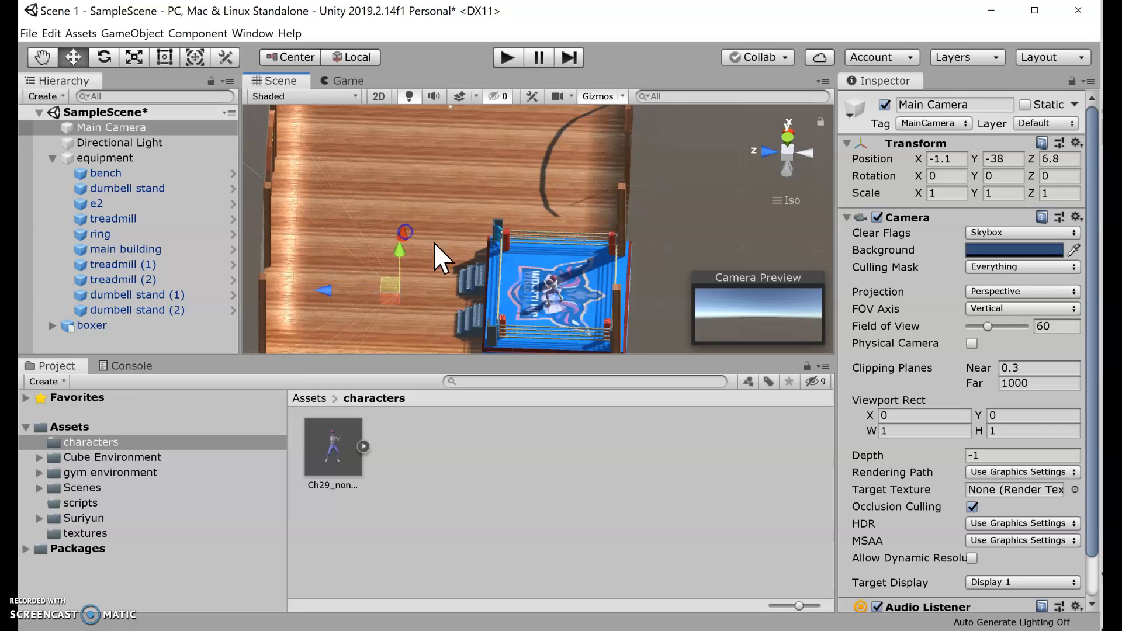
Set the Main Camera's position to X -26 and Y -5, then deselect it.
left_click(965, 159)
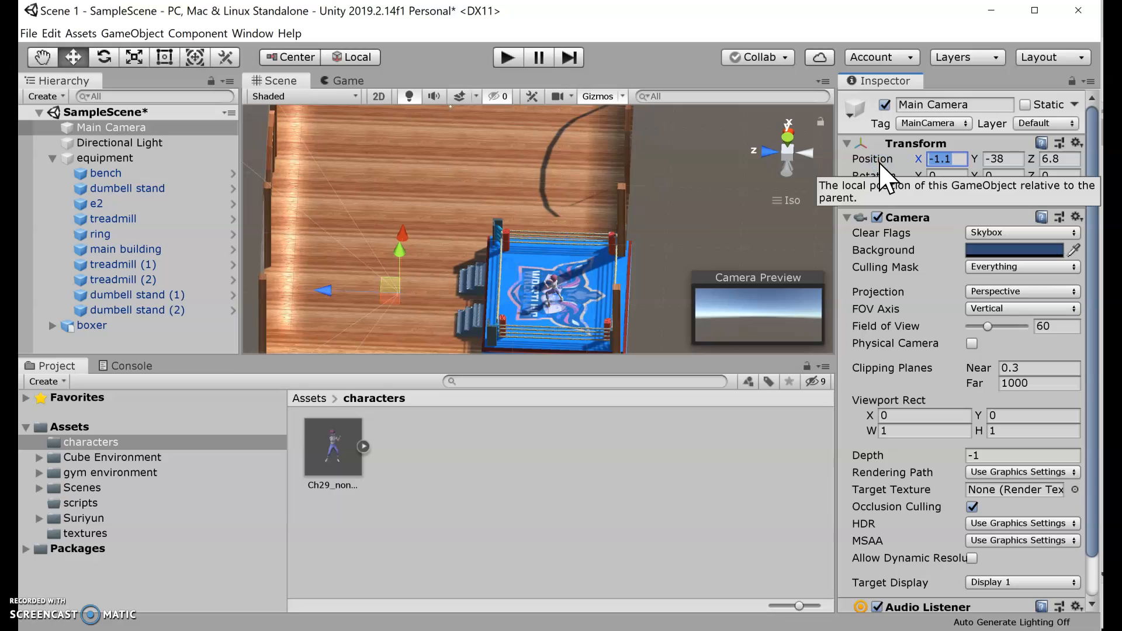
type("-")
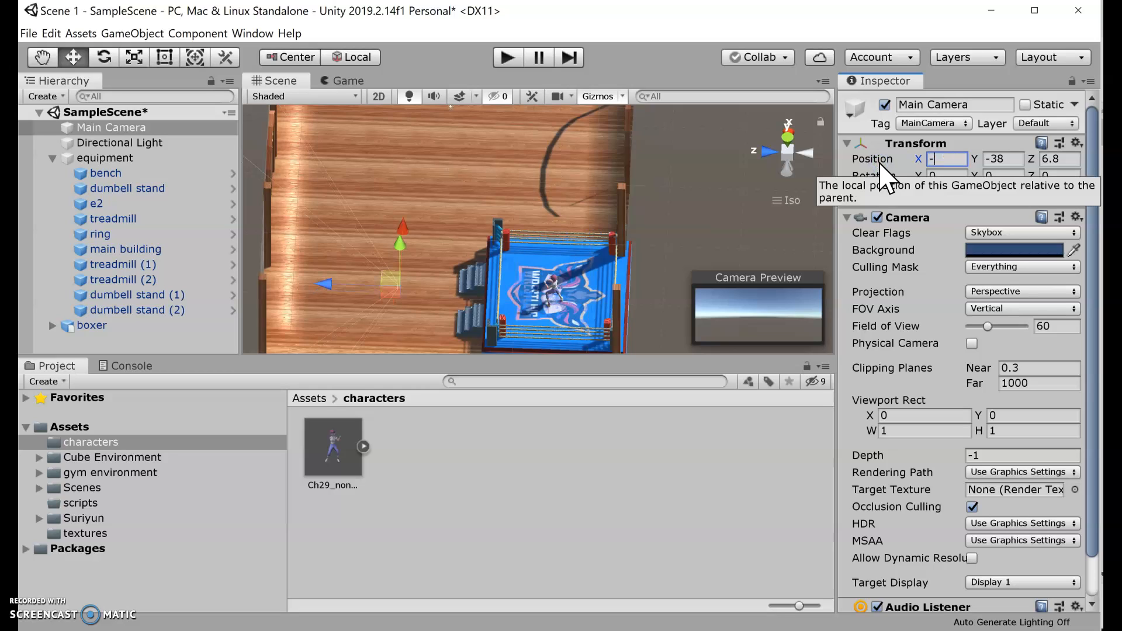
type("26")
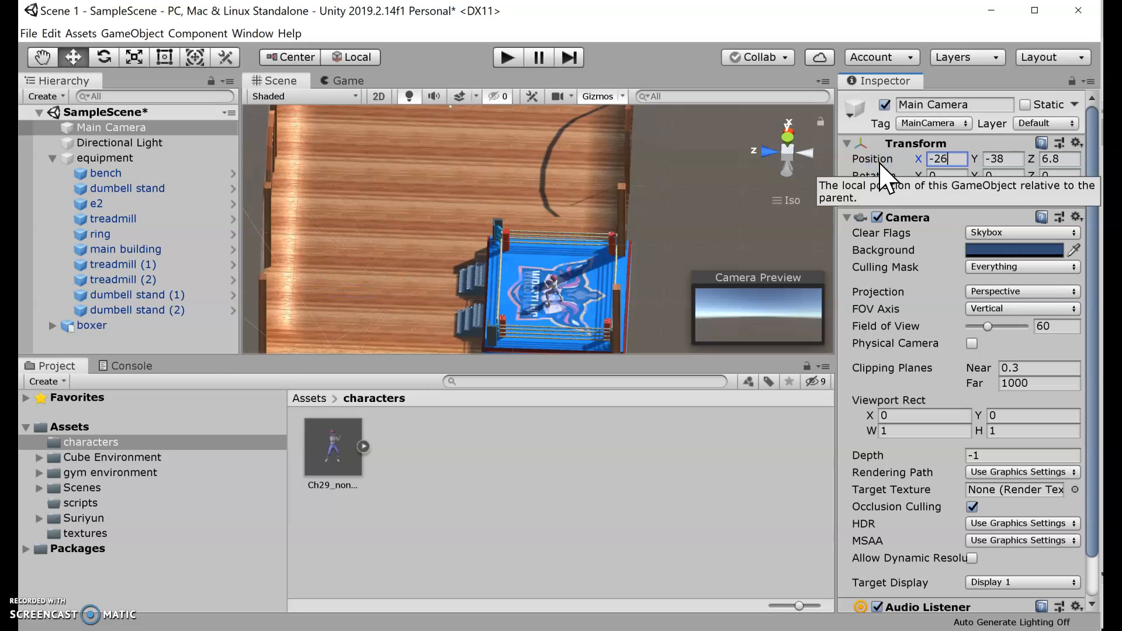
key("Tab")
type("-")
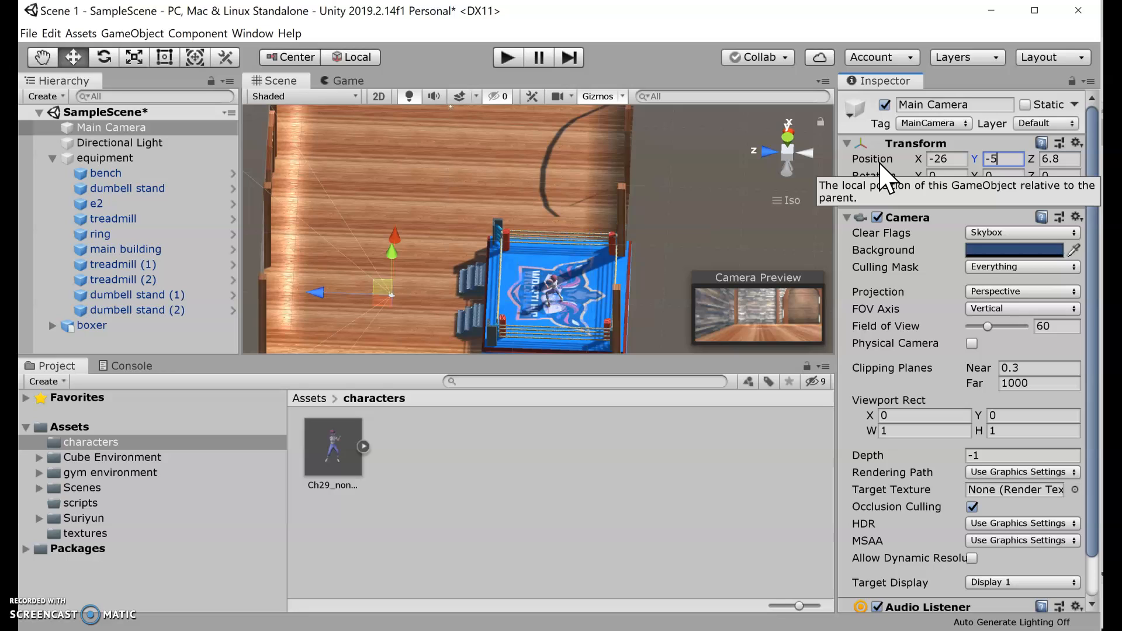
left_click(1065, 159)
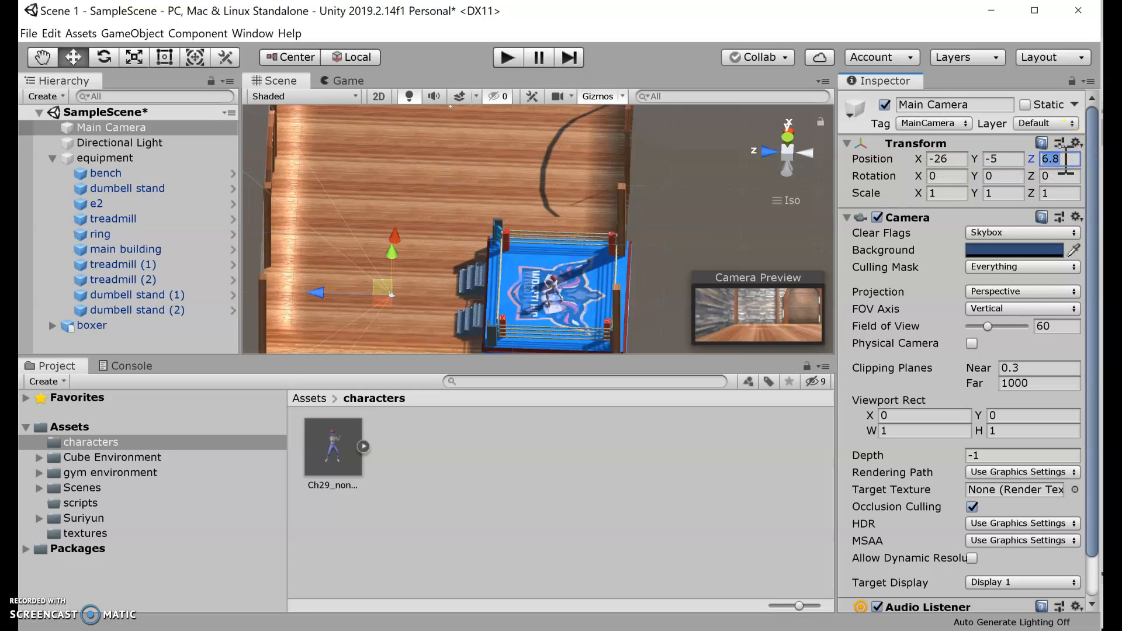
left_click(666, 454)
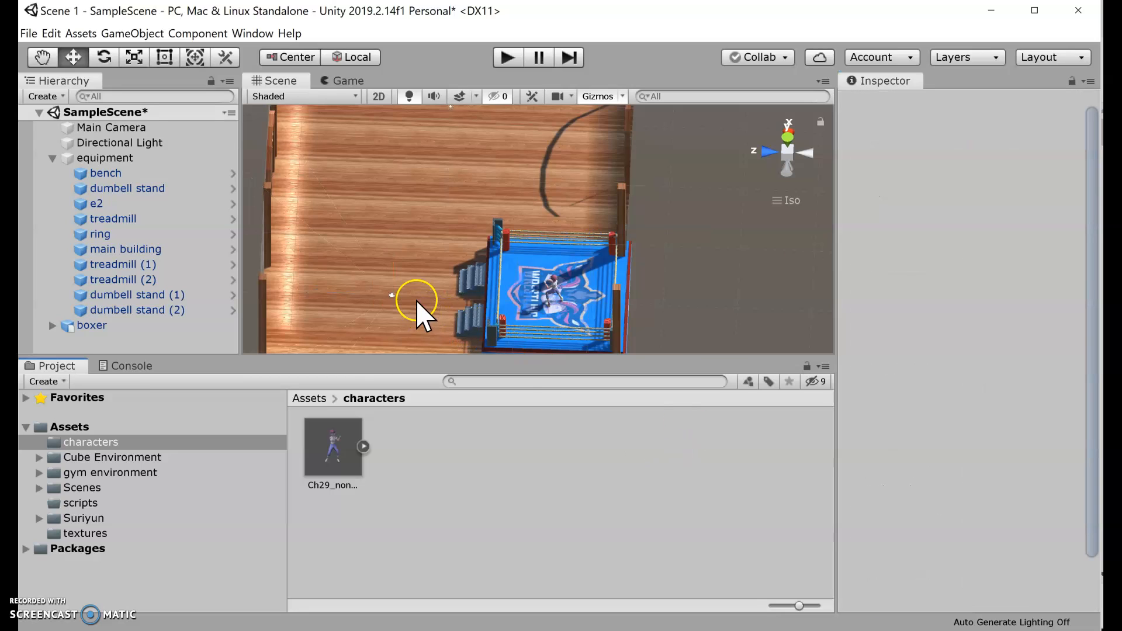
Rotate the Main Camera to 180 on Y to face the ring and move it to about Y 0.2 and Z 1.3.
left_click(393, 296)
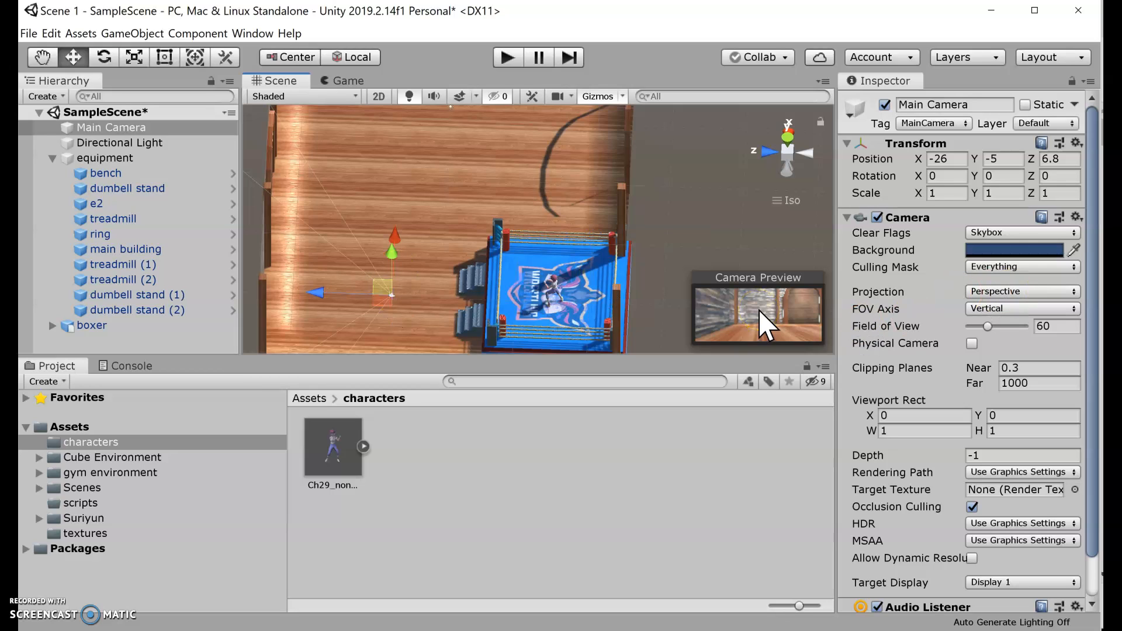
left_click(1009, 174)
type("180")
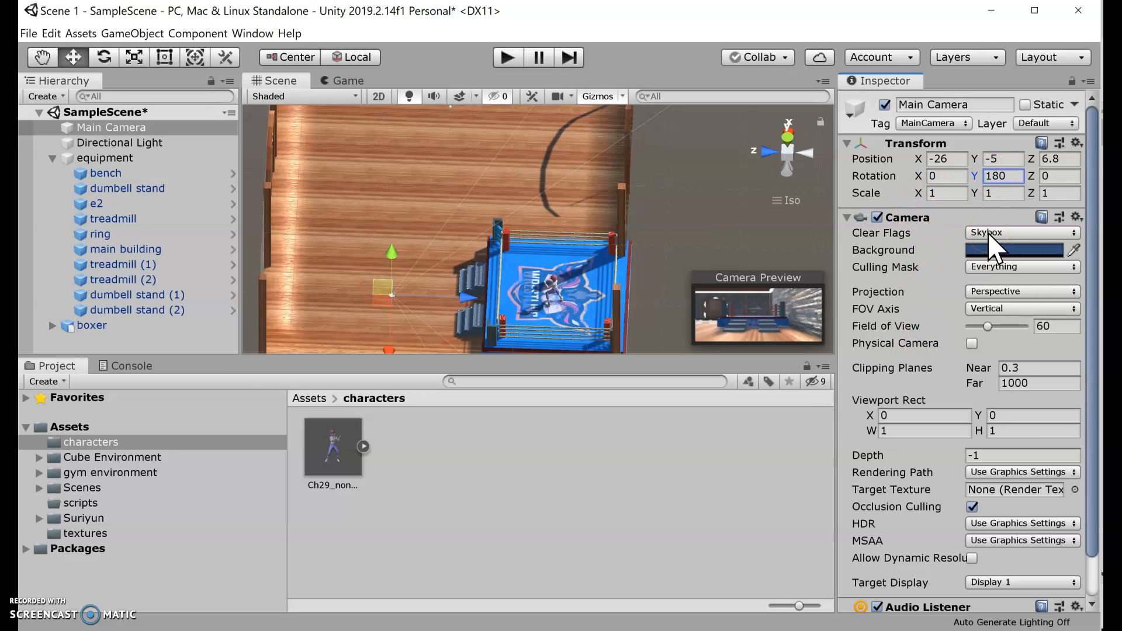
left_click_drag(390, 306, 432, 242)
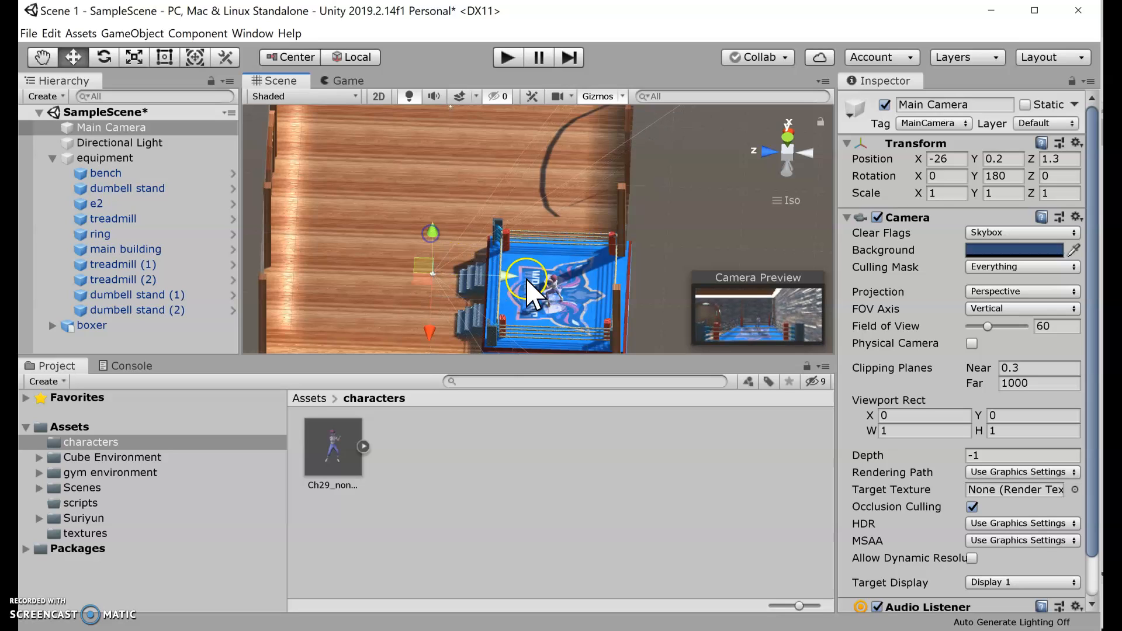
Move the Main Camera forward over the near edge of the boxing ring, to about Z -9.9.
scroll(560, 314, "up", 3)
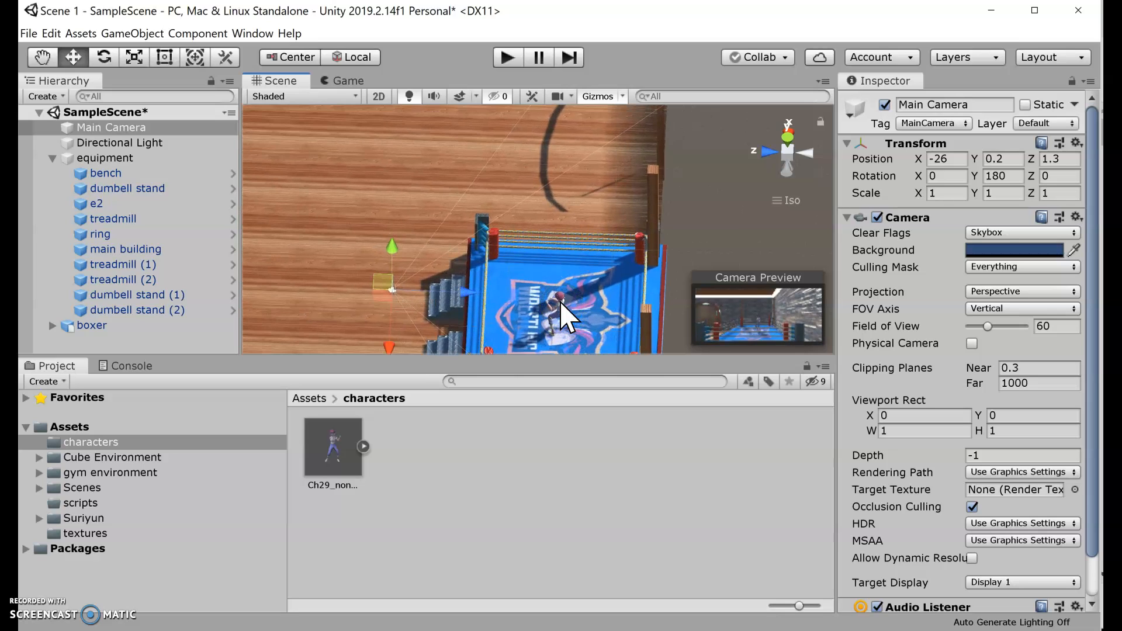
scroll(560, 314, "down", 5)
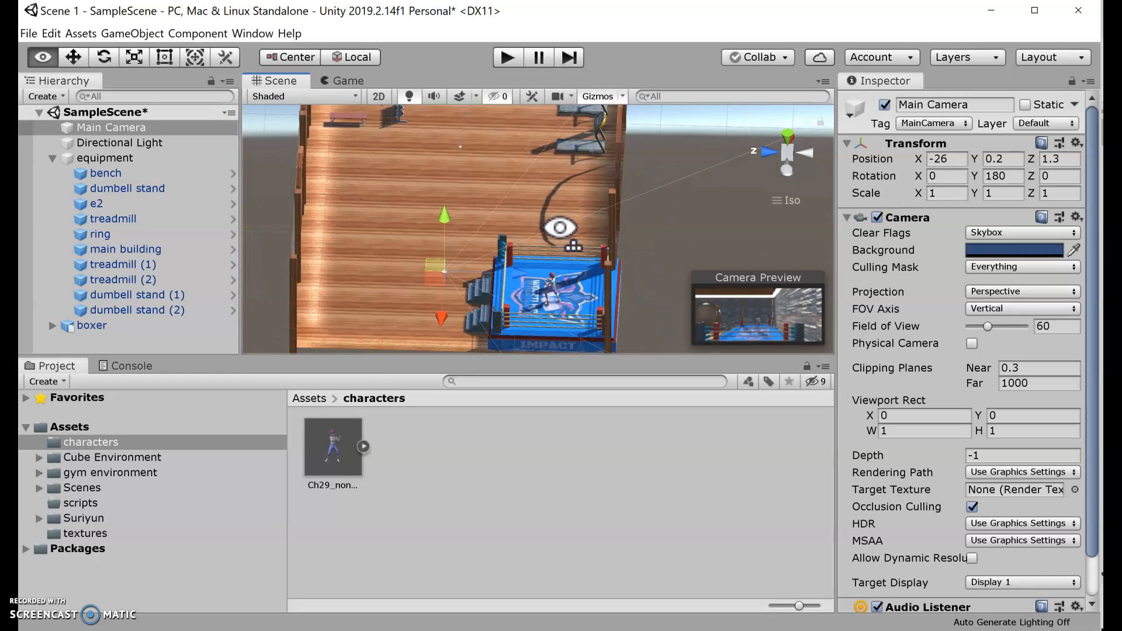
left_click_drag(560, 227, 556, 80, "alt")
left_click_drag(567, 293, 589, 267, "alt")
left_click(498, 336)
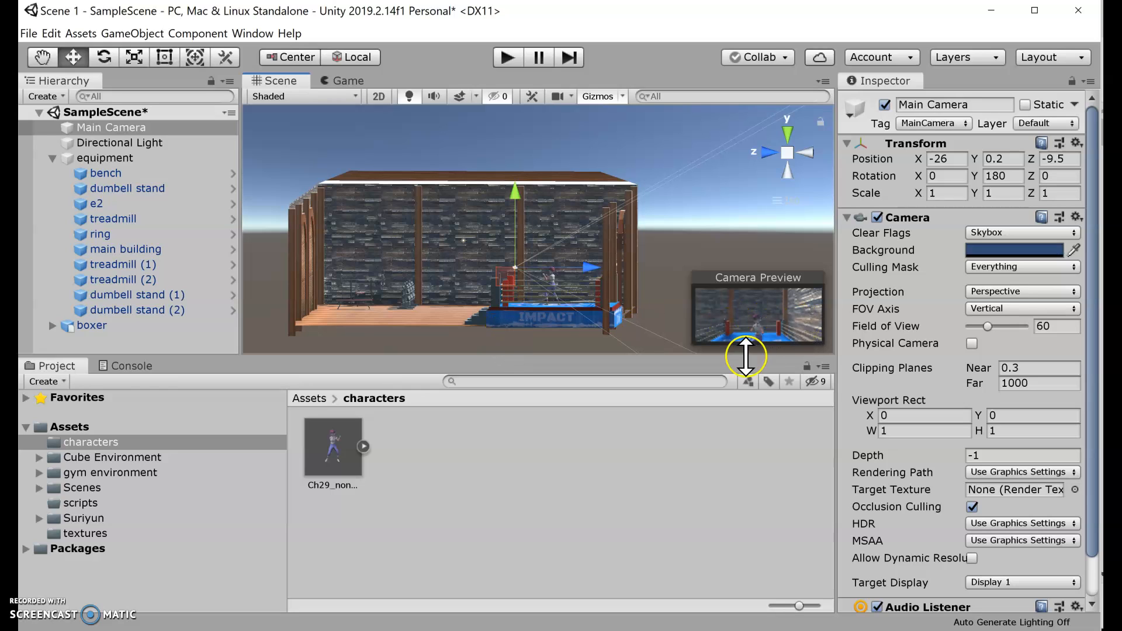
left_click_drag(587, 268, 597, 282)
Tilt the Main Camera down towards the boxer, to an X rotation of about 22.29.
left_click(103, 56)
left_click_drag(541, 196, 553, 244)
left_click_drag(545, 284, 536, 315)
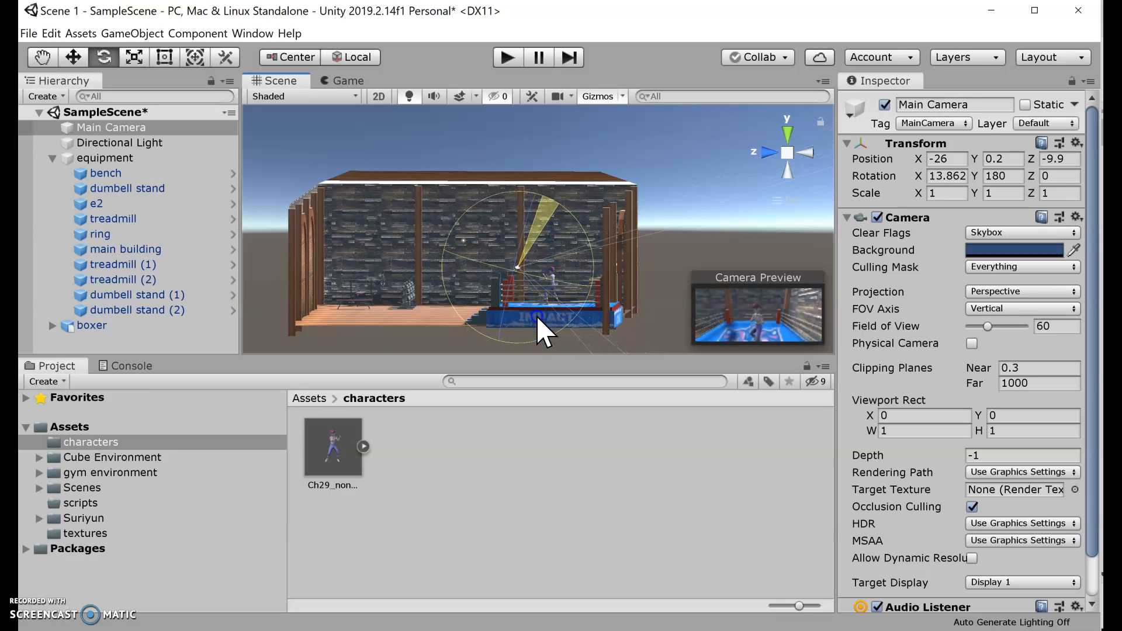
left_click(887, 155)
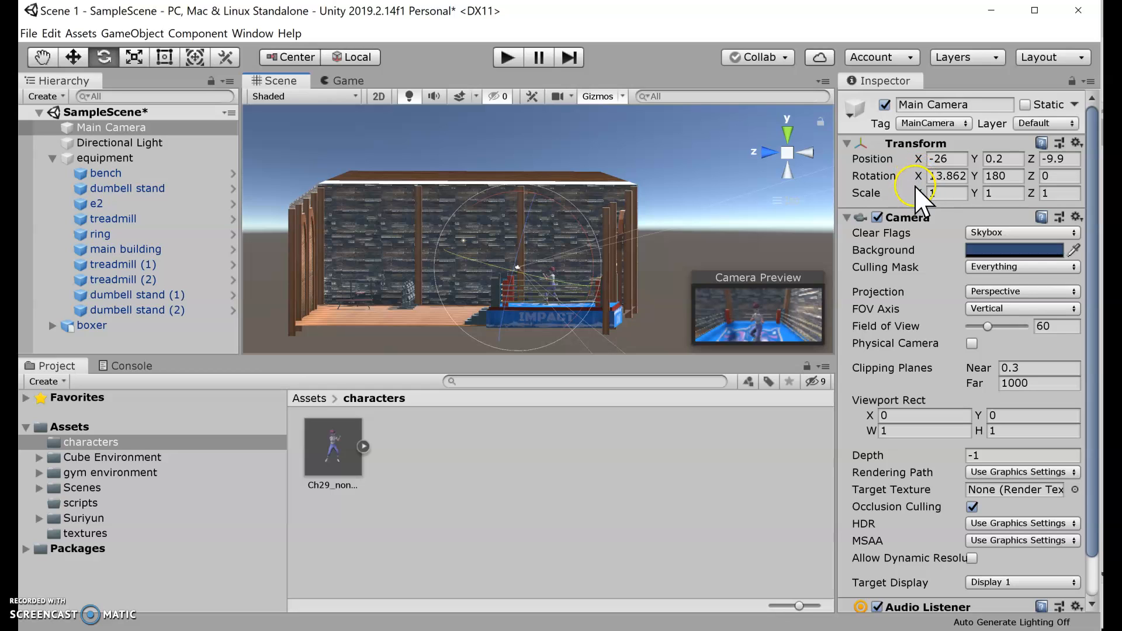
left_click_drag(917, 175, 1120, 183)
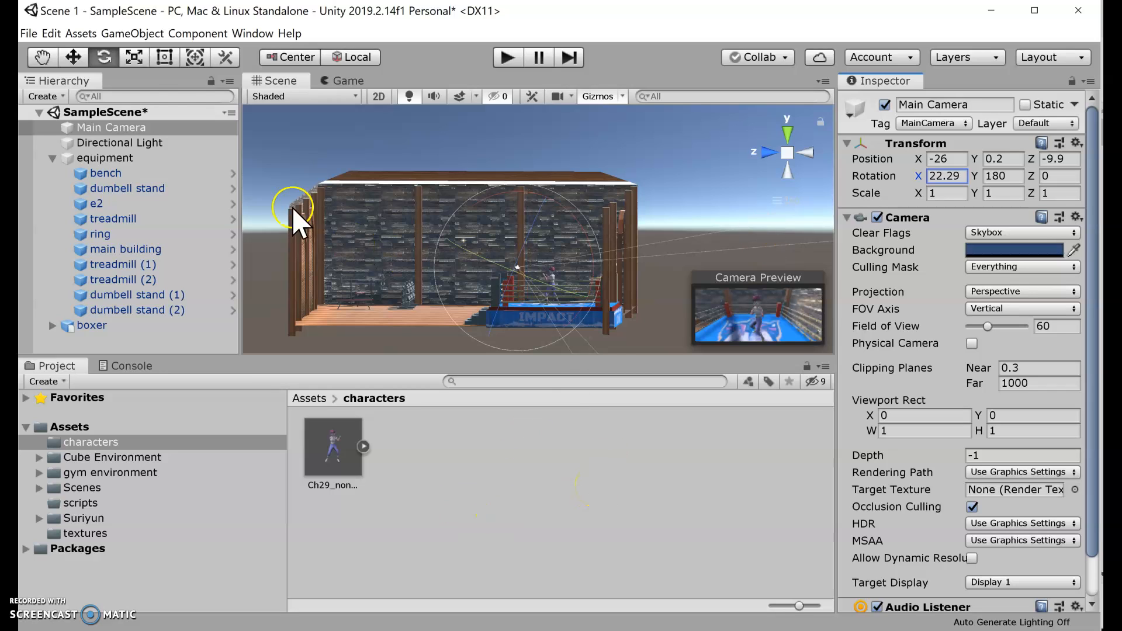
Save the scene with the repositioned Main Camera.
left_click(42, 57)
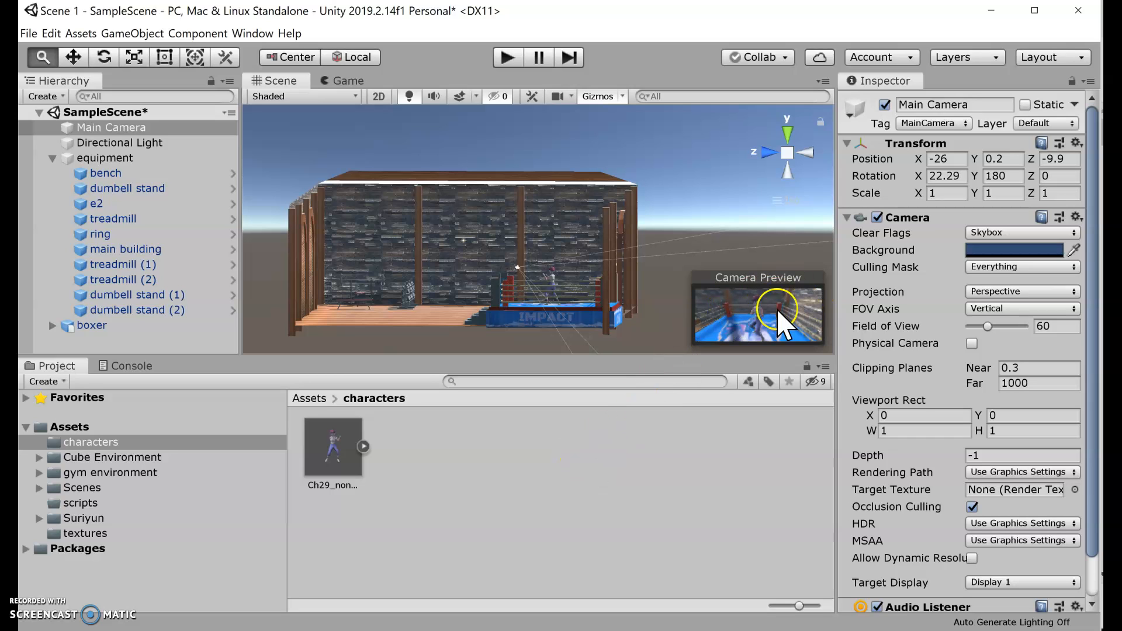
left_click_drag(692, 195, 501, 251, "alt")
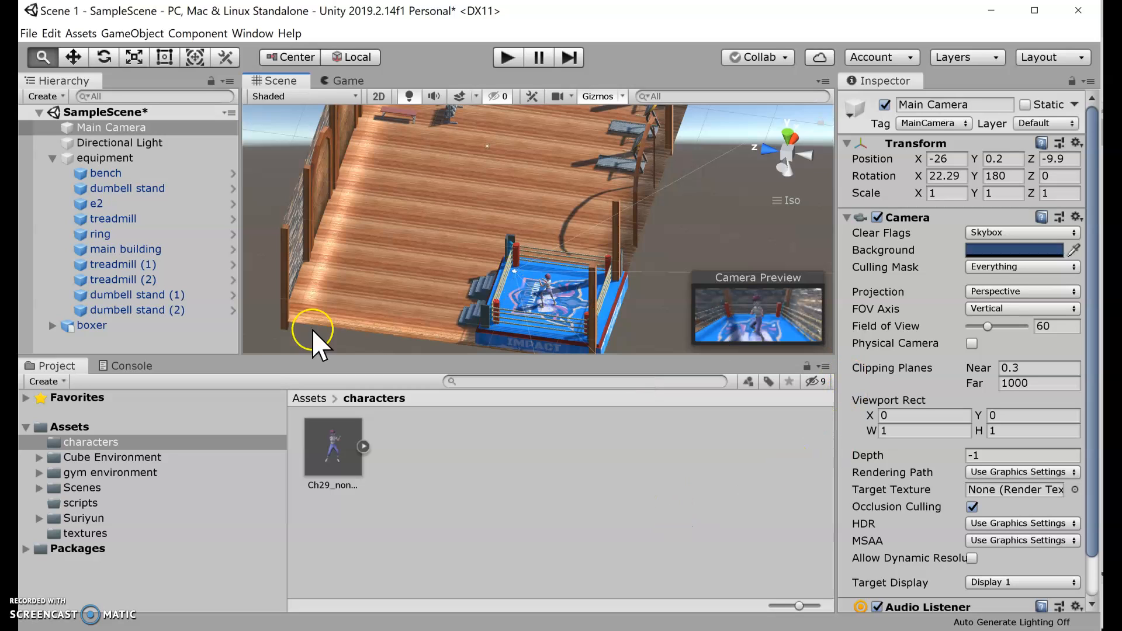
left_click(28, 33)
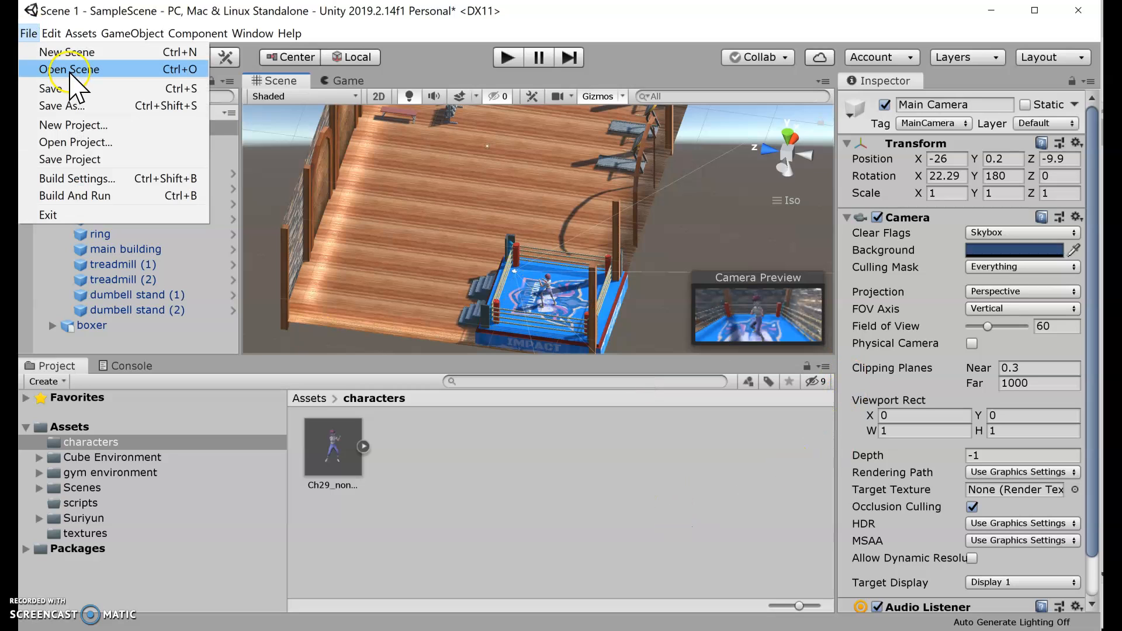
left_click(68, 89)
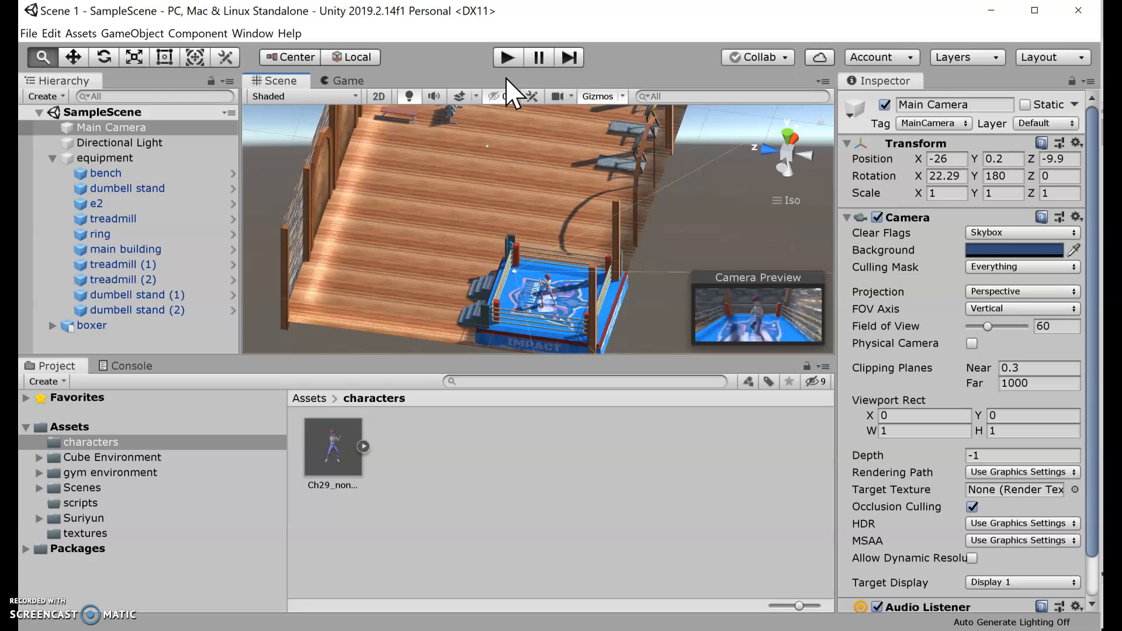
Run the scene in Play mode to check the boxer's animation through the Main Camera, and exit Play mode.
left_click(506, 57)
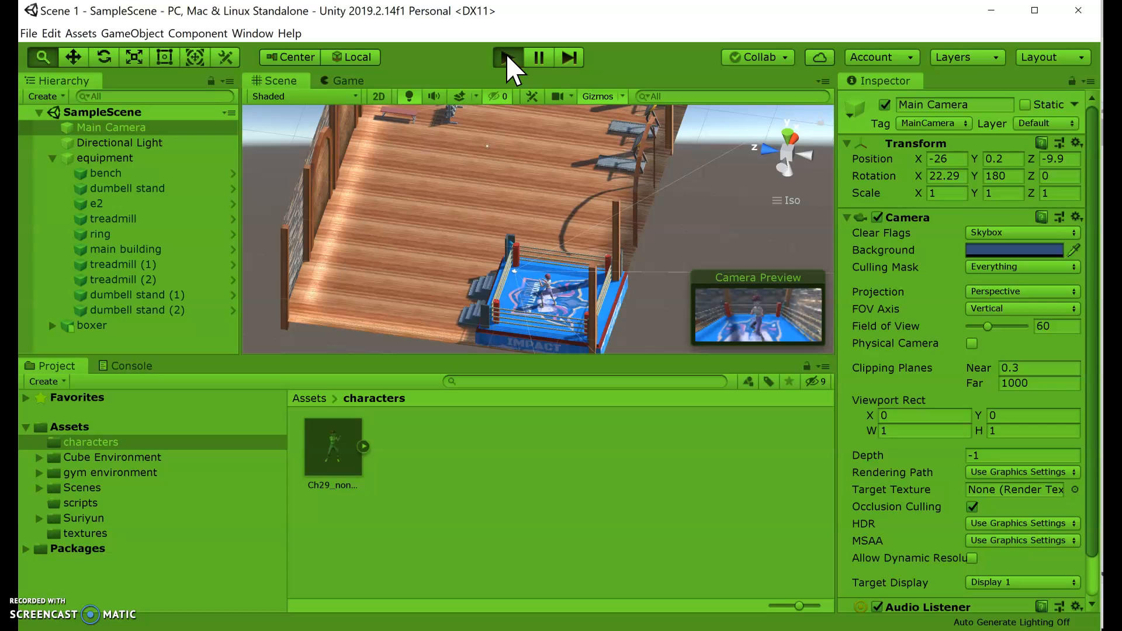
left_click(507, 53)
left_click(633, 136)
left_click(545, 272)
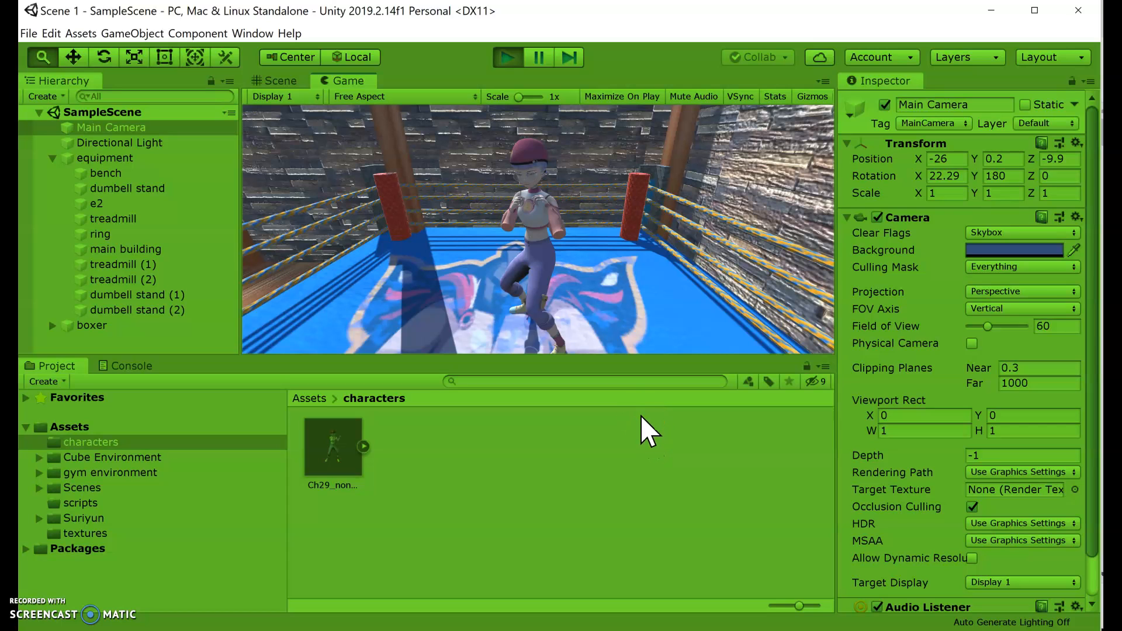
left_click(517, 56)
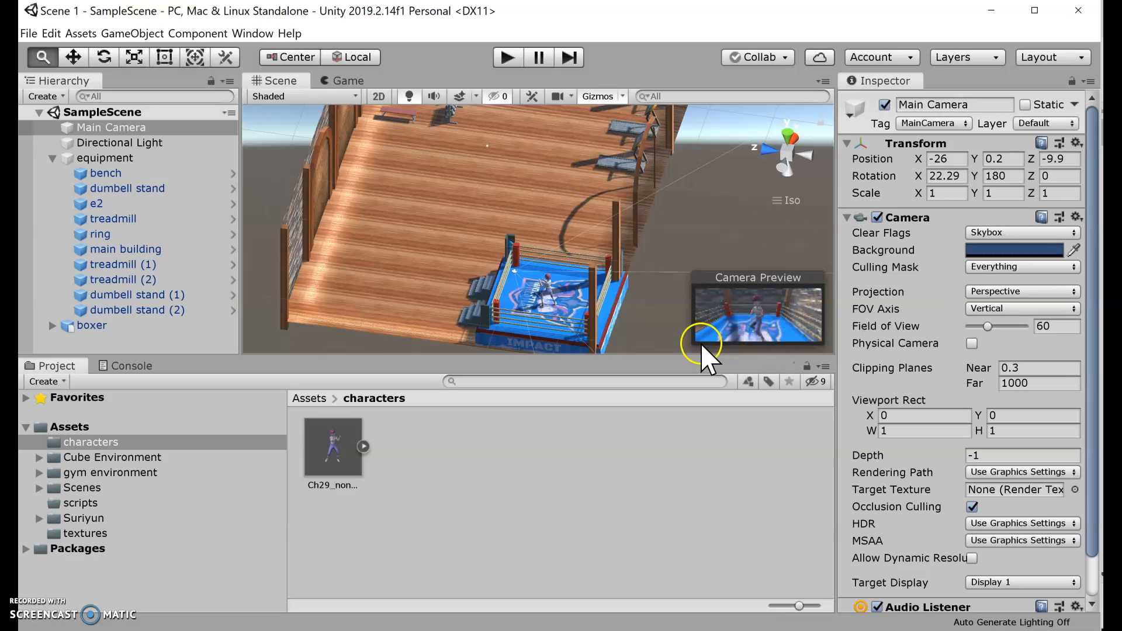
scroll(681, 243, "down", 5)
left_click_drag(669, 208, 665, 248)
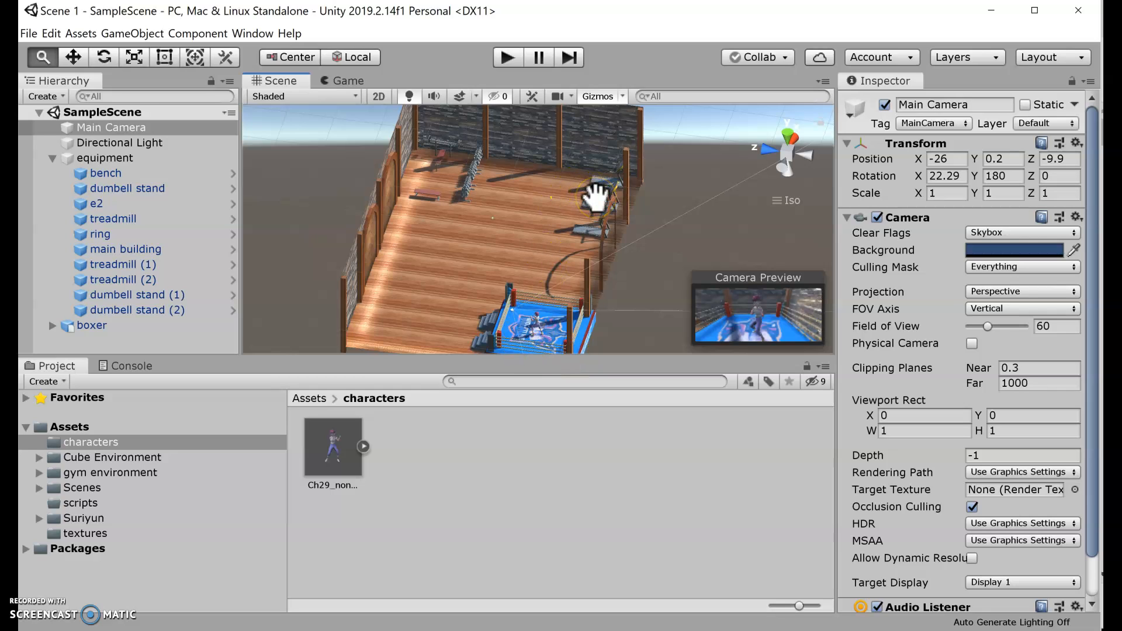
left_click(433, 176)
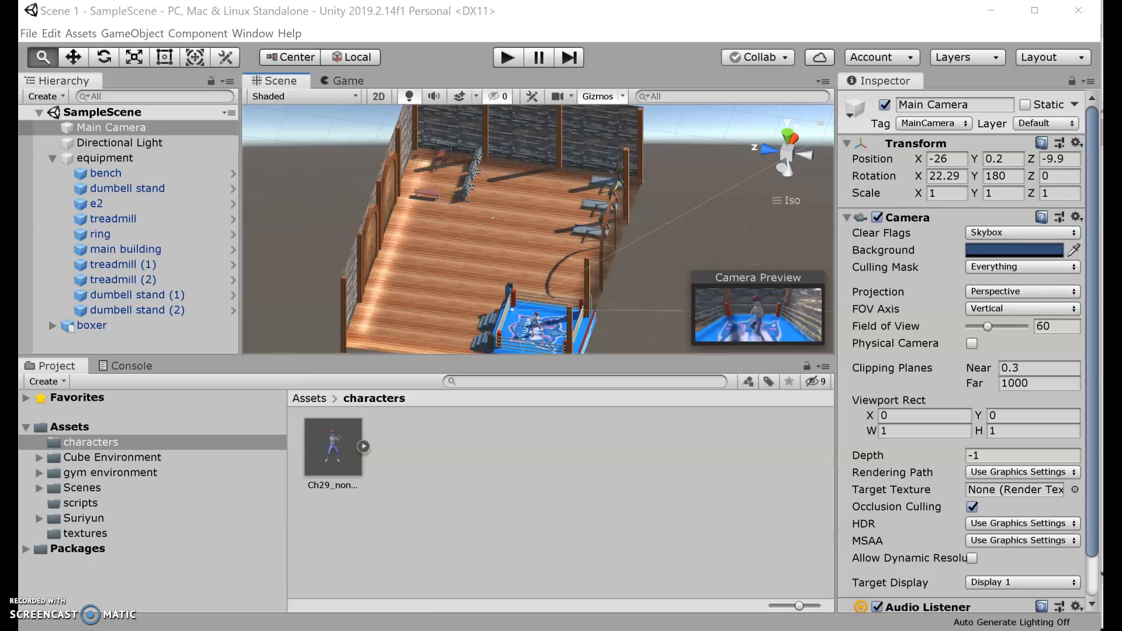
Switch to the Chrome browser, search for "mixamo" in a new tab and open the Mixamo website.
key("alt+Tab")
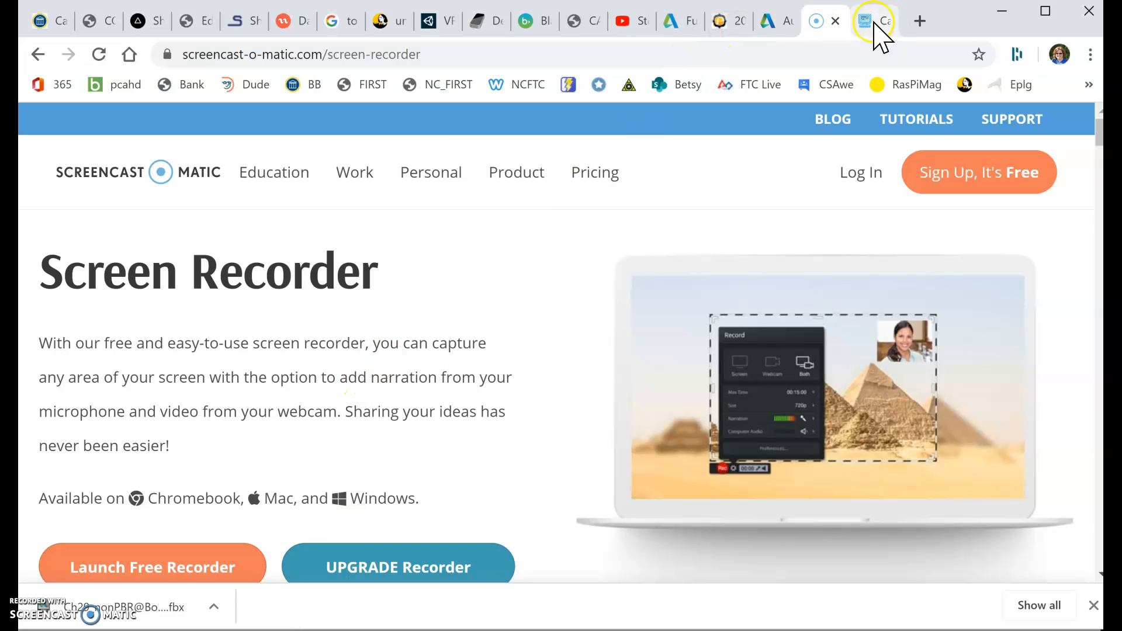
left_click(920, 21)
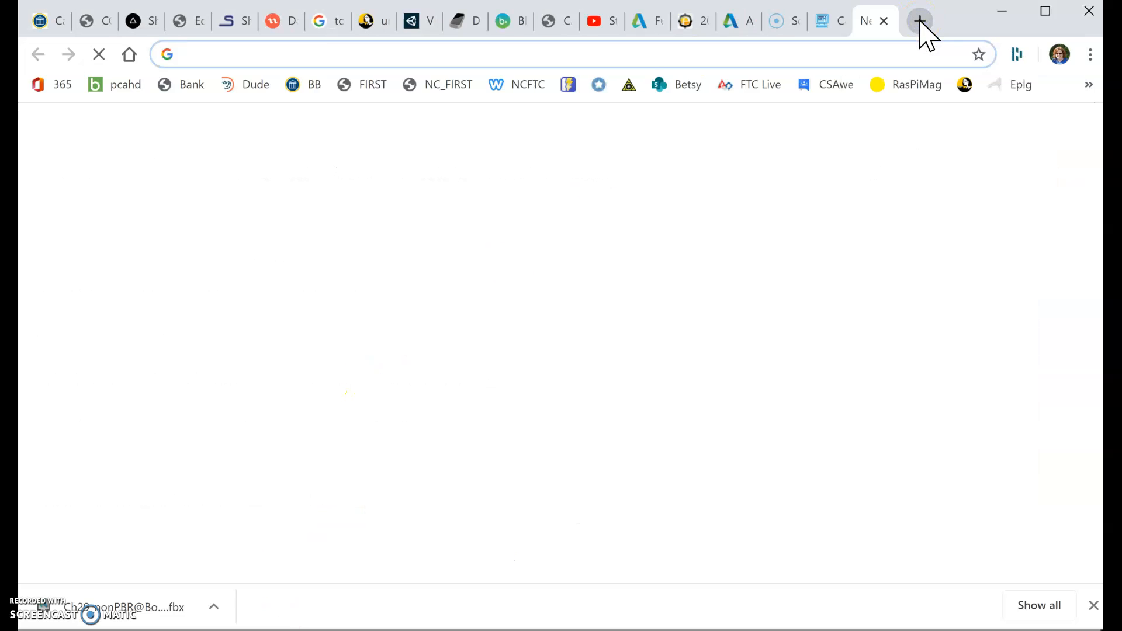
type("mixamo")
key("Return")
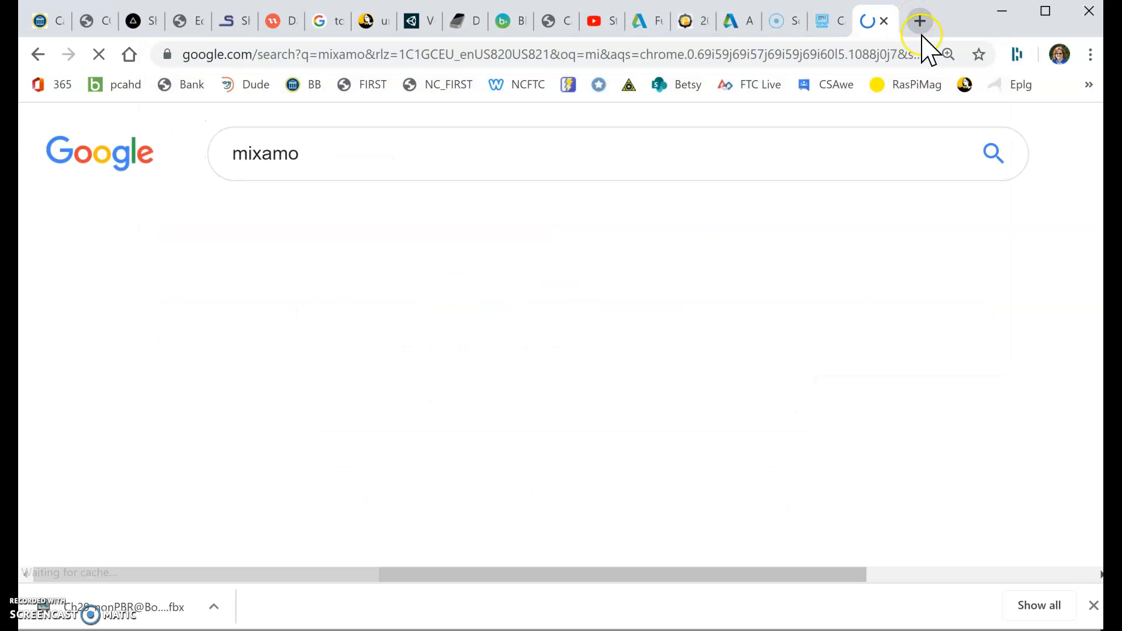
left_click(288, 353)
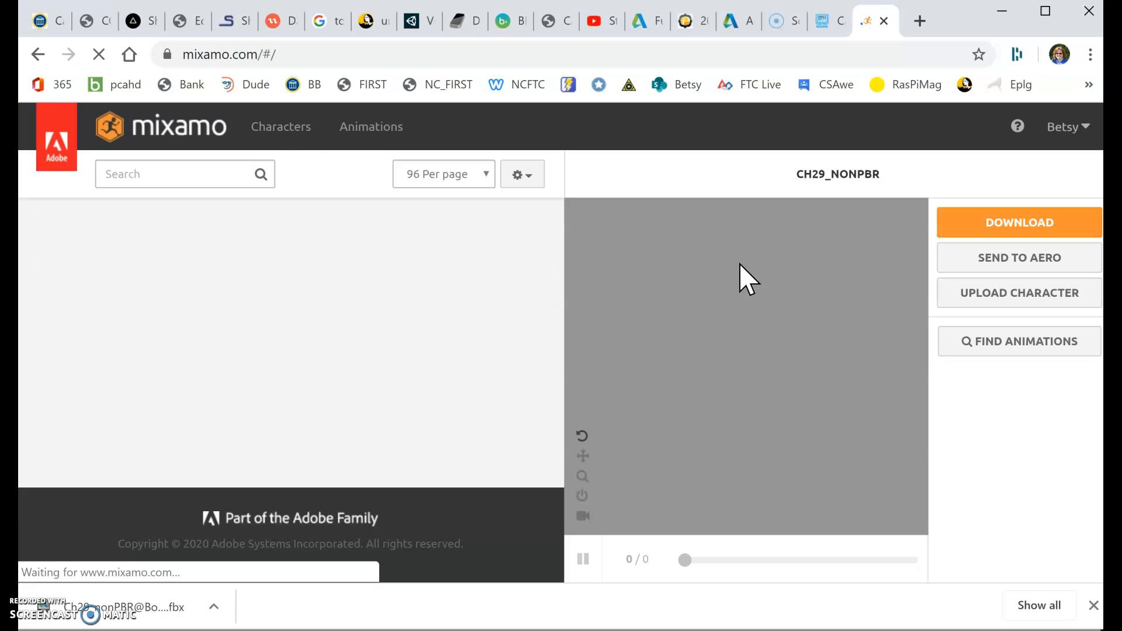
Browse the Mixamo character library and load Doozy in place of the previous character.
left_click(335, 168)
left_click(272, 125)
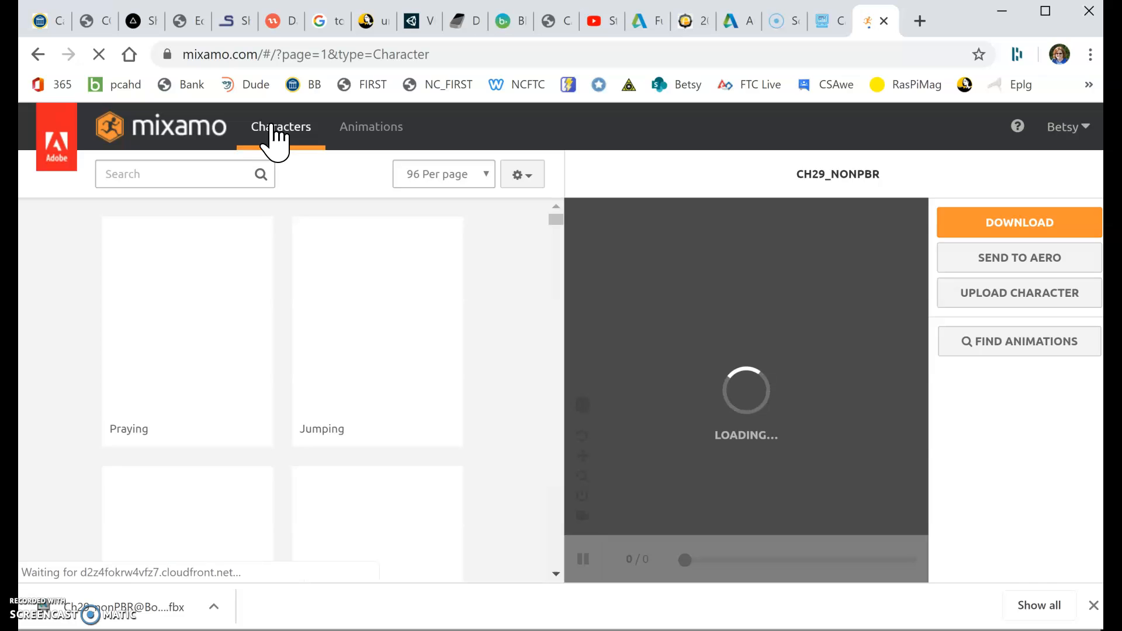
left_click(431, 308)
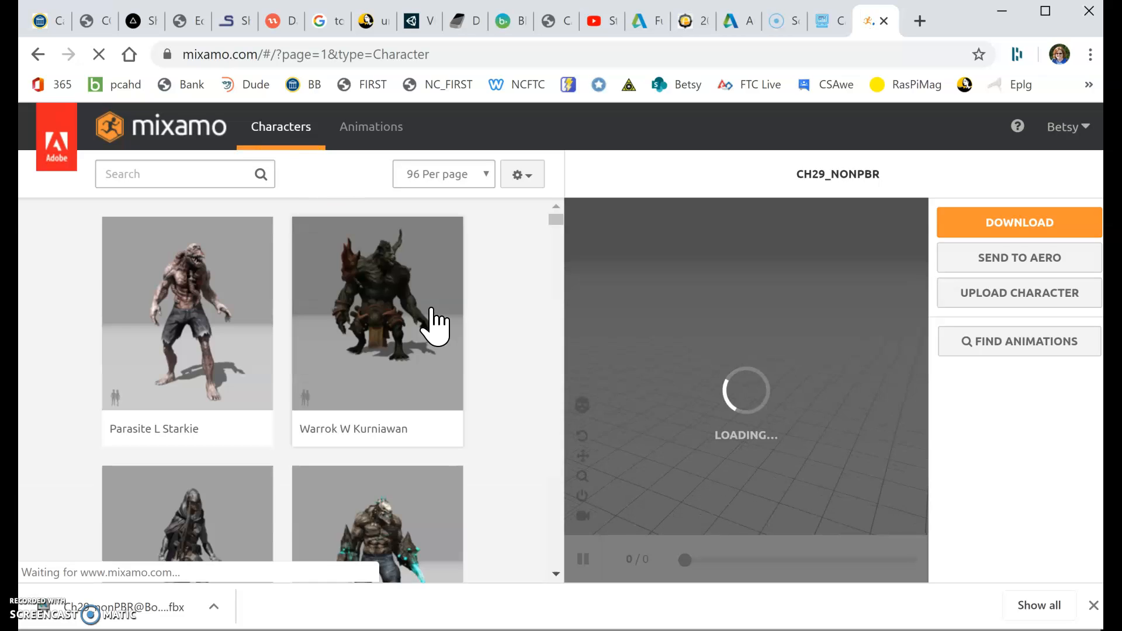
scroll(432, 325, "down", 5)
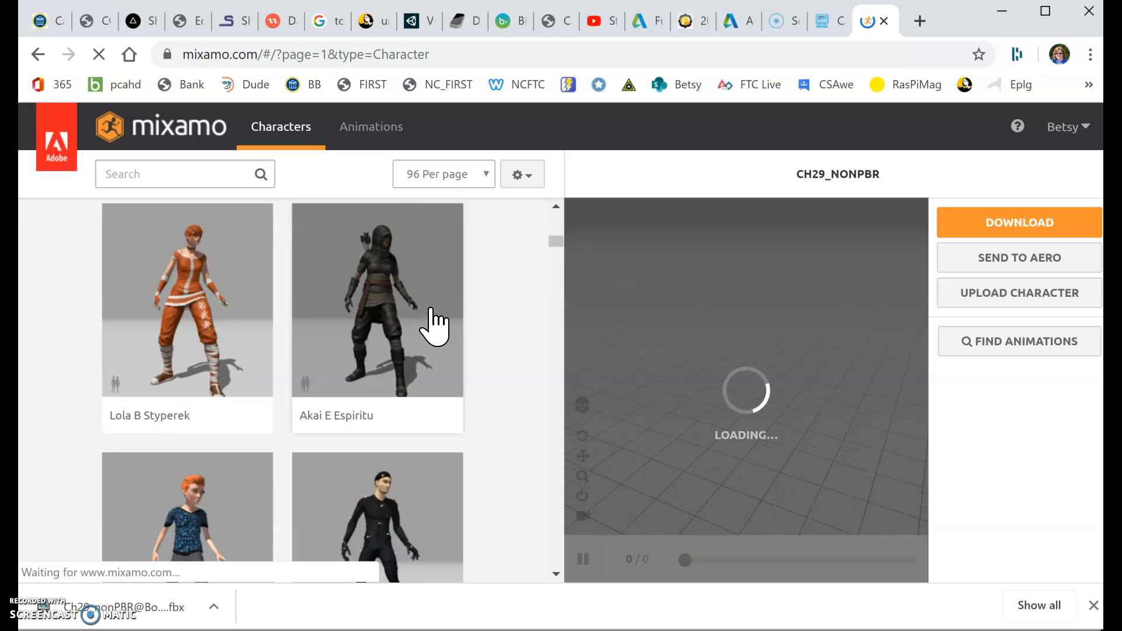
scroll(518, 257, "down", 5)
scroll(450, 351, "down", 5)
scroll(449, 359, "down", 5)
scroll(449, 360, "down", 5)
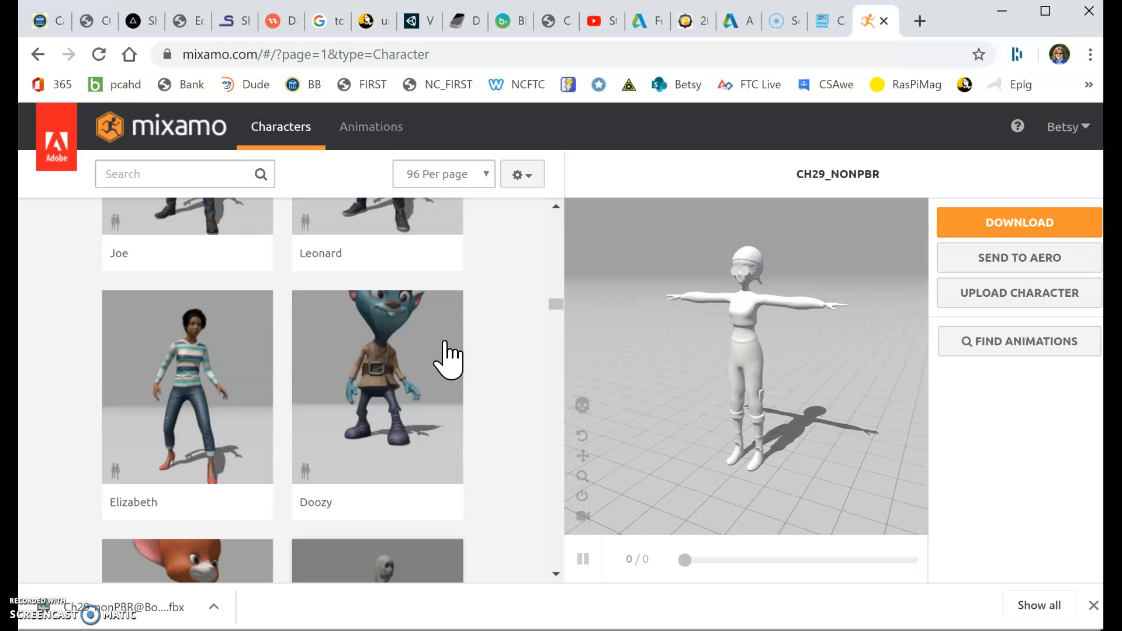
scroll(402, 307, "up", 2)
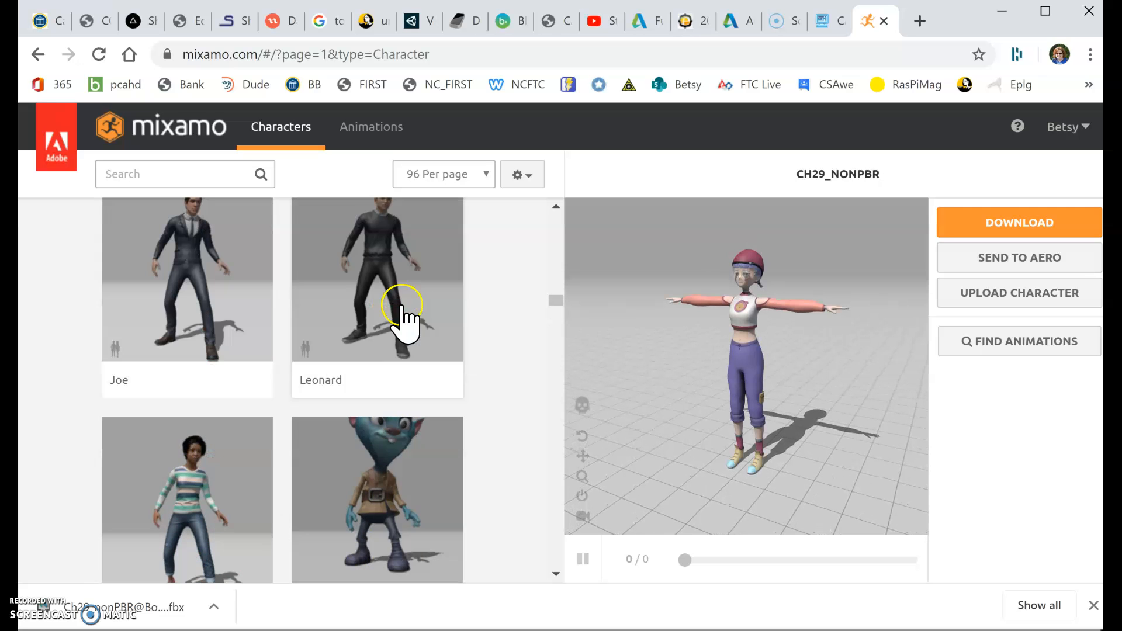
left_click(388, 463)
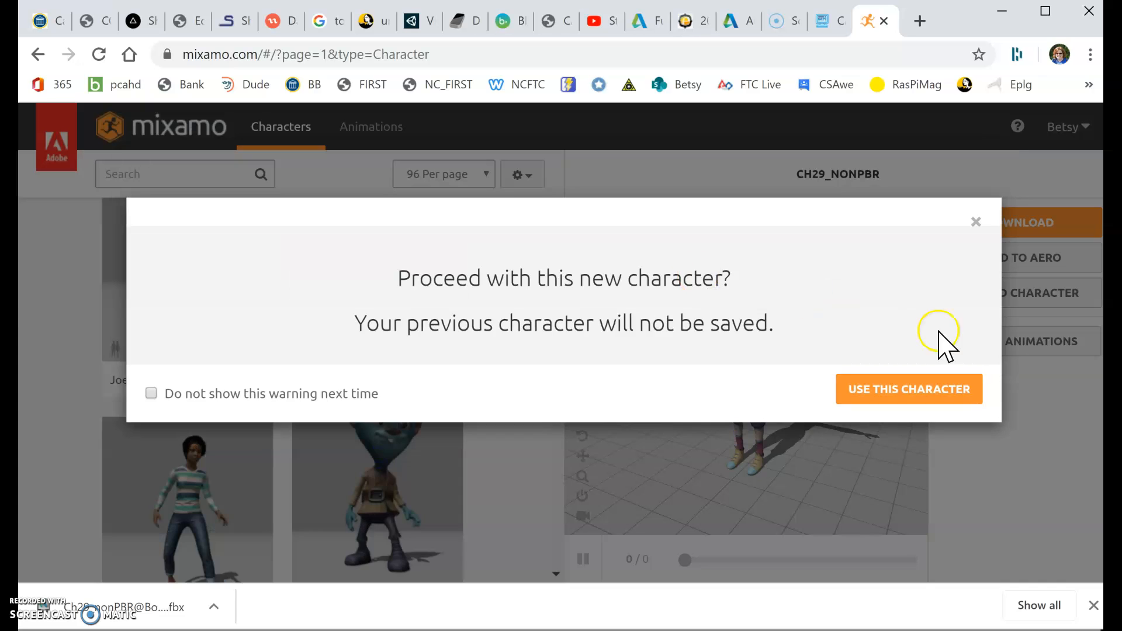
left_click(921, 393)
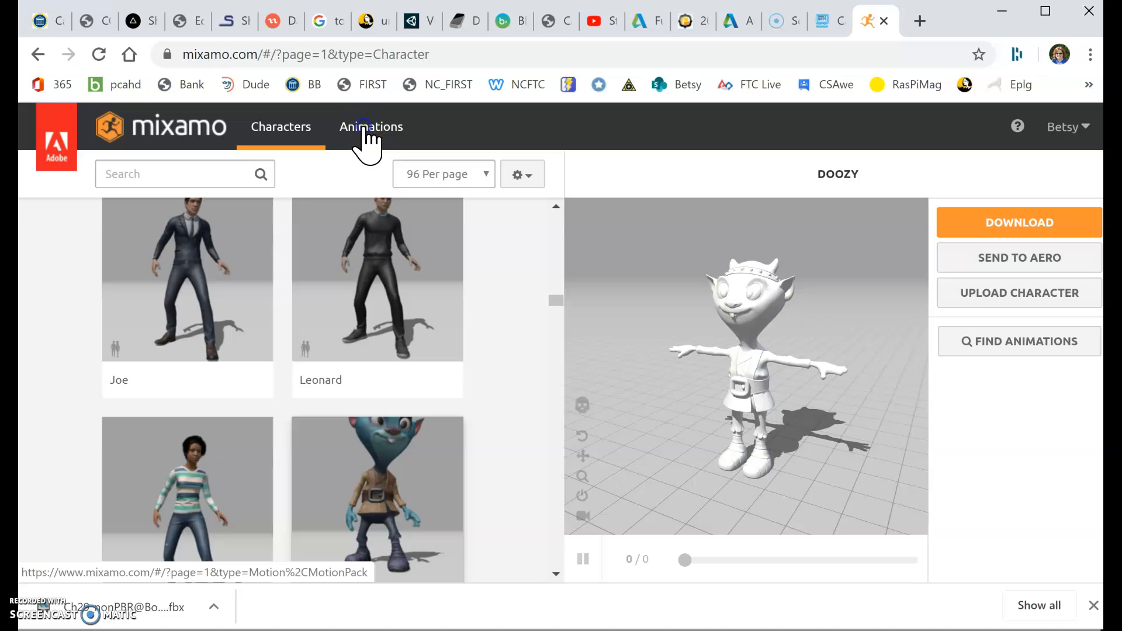
Search the Mixamo animations for "run" and try the Running and Run animations on Doozy, leaving Run applied.
left_click(365, 130)
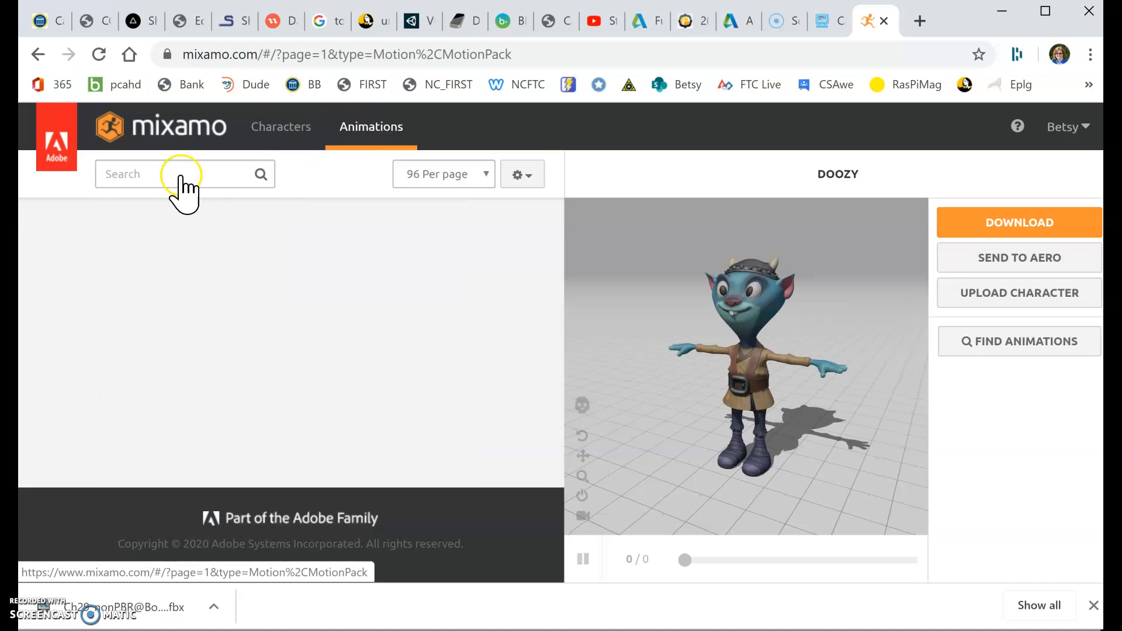
left_click(184, 174)
type("run")
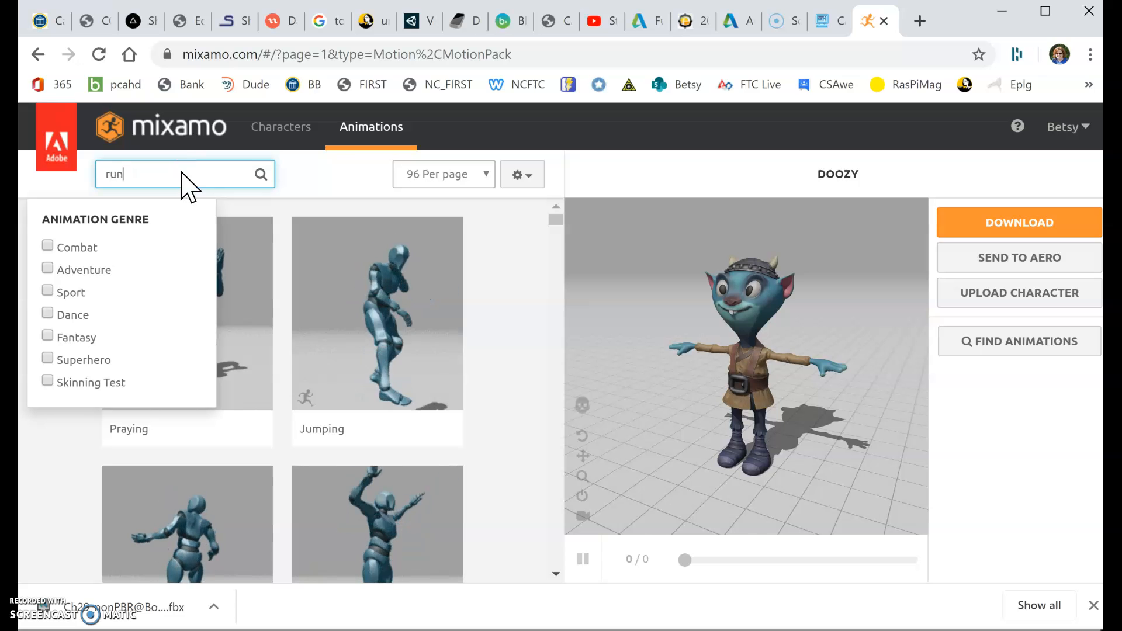
key("Return")
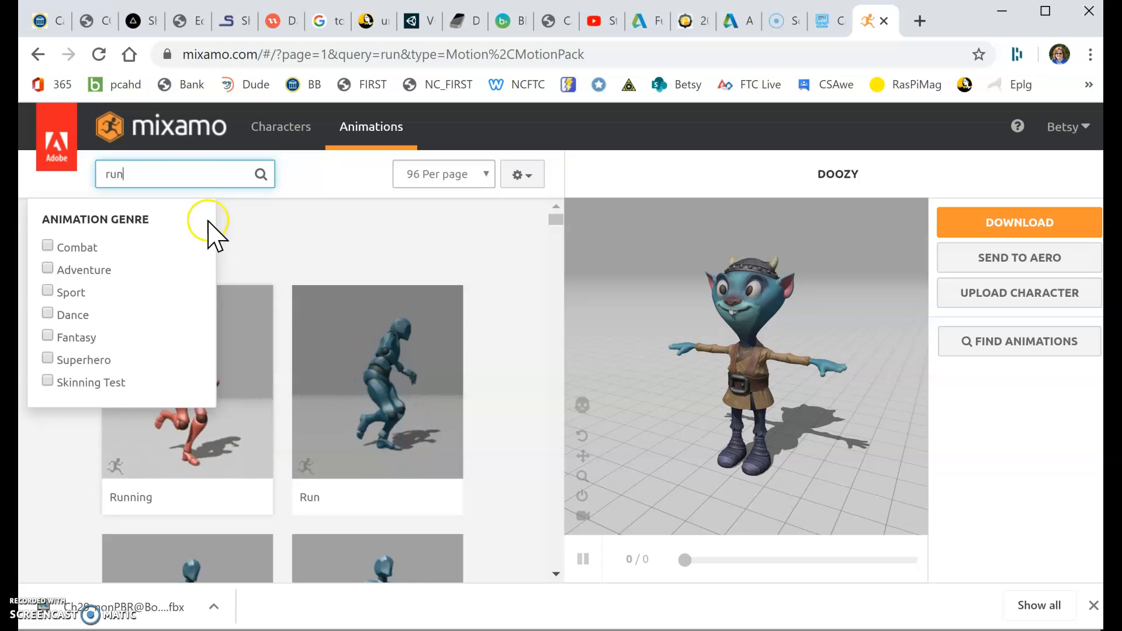
left_click(296, 235)
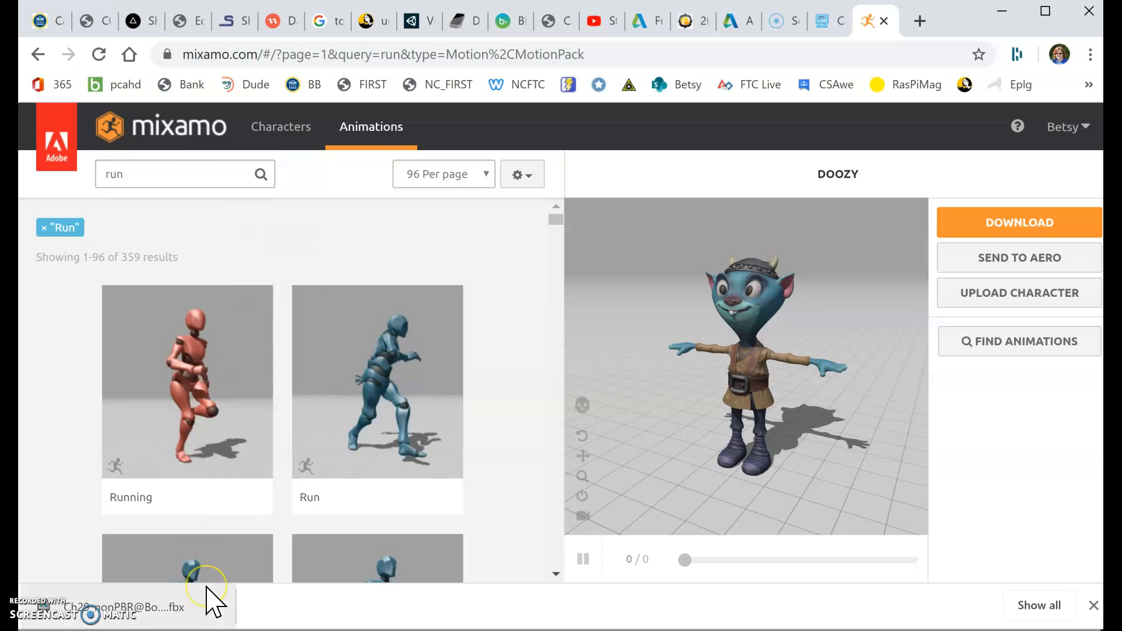
left_click(203, 379)
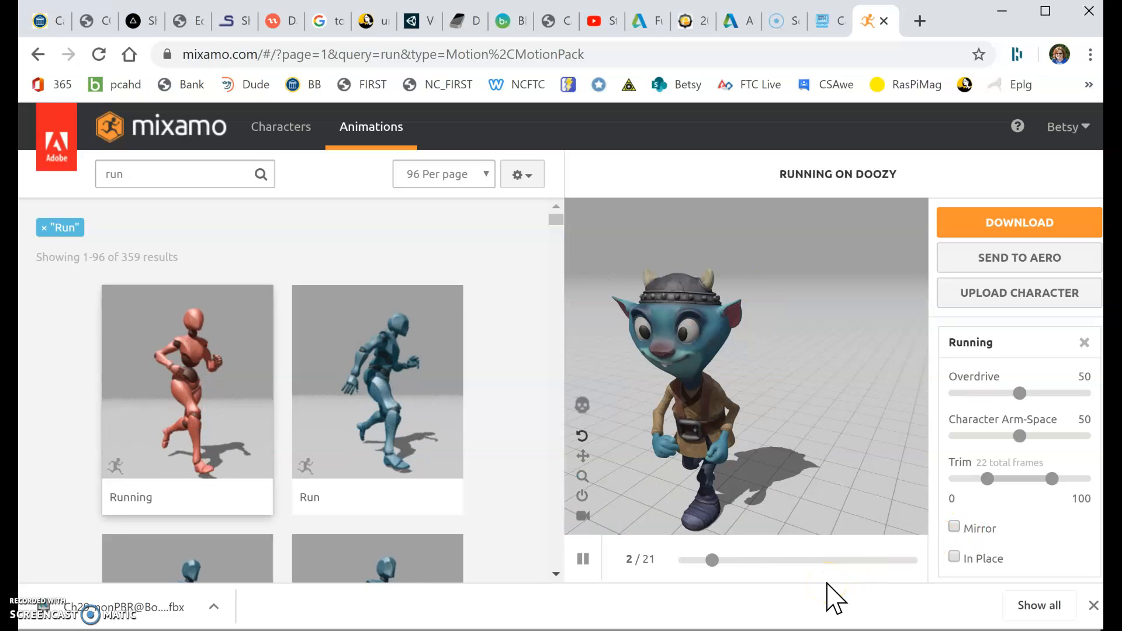
left_click(395, 397)
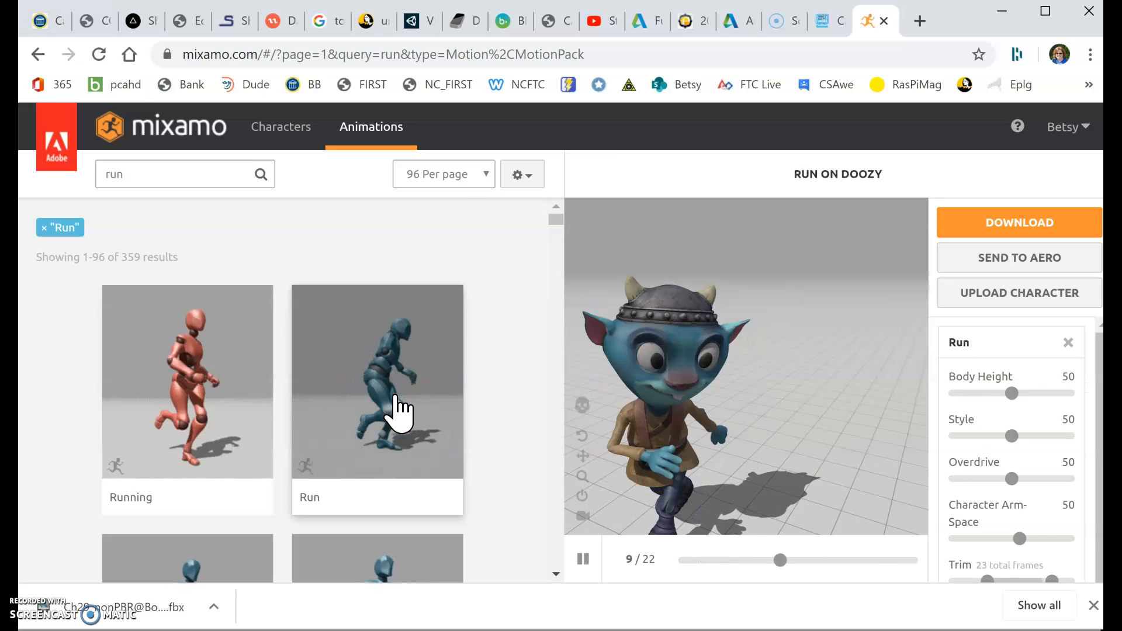
Try several of the Running and Run animations from the "run" results on Doozy, ending with the Running animation that has a Knee Height setting.
scroll(397, 412, "down", 4)
scroll(398, 412, "down", 2)
scroll(401, 409, "up", 2)
left_click(195, 369)
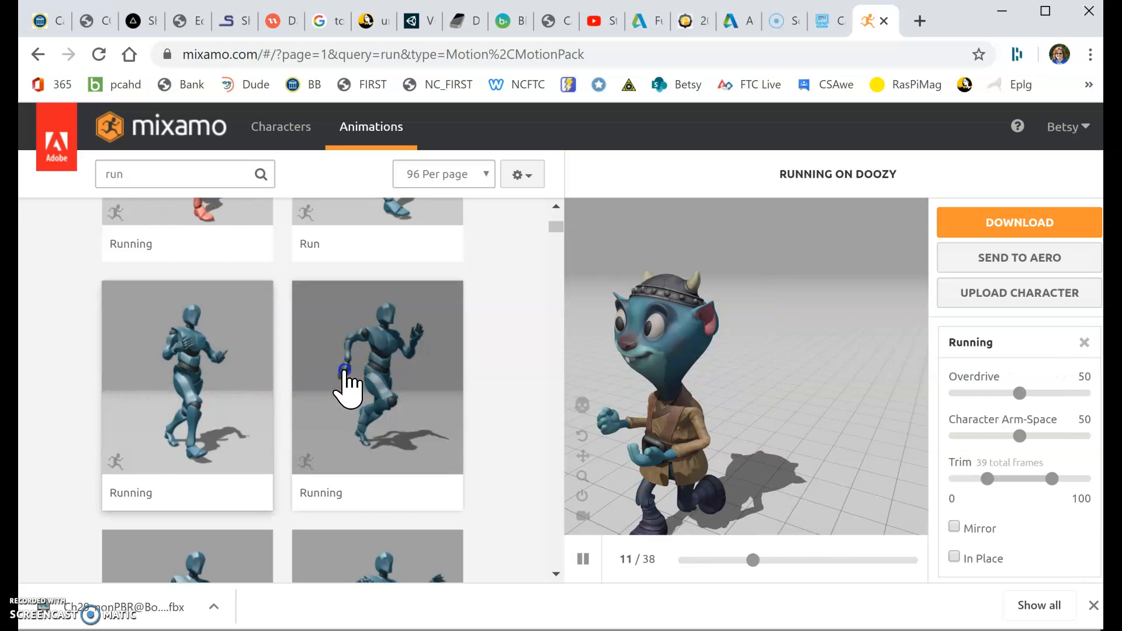
left_click(343, 377)
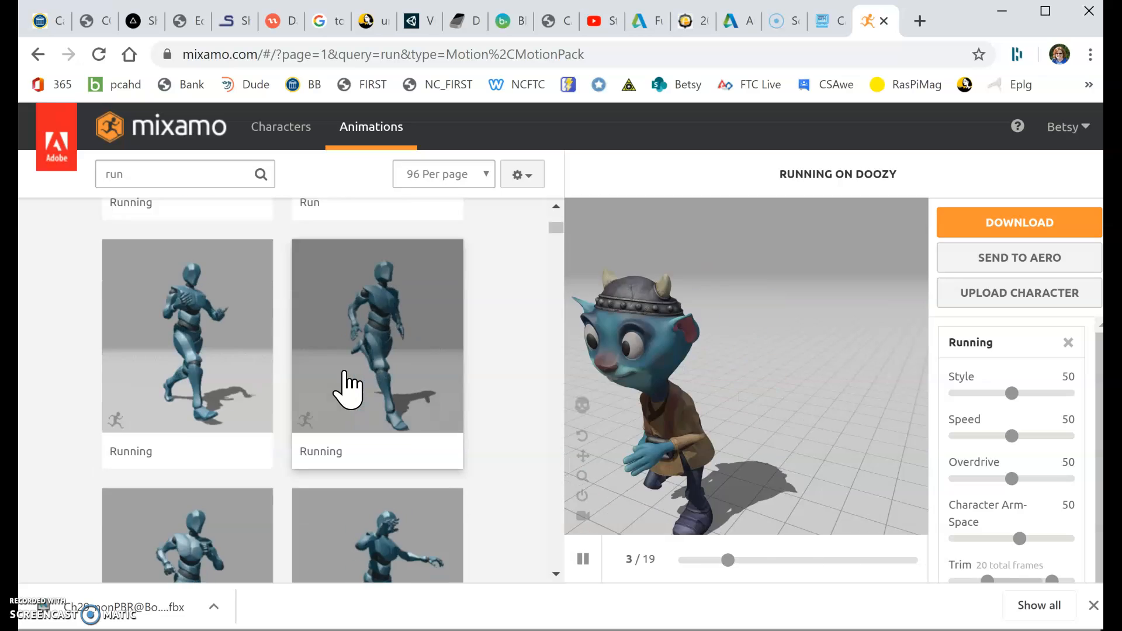
scroll(349, 389, "down", 4)
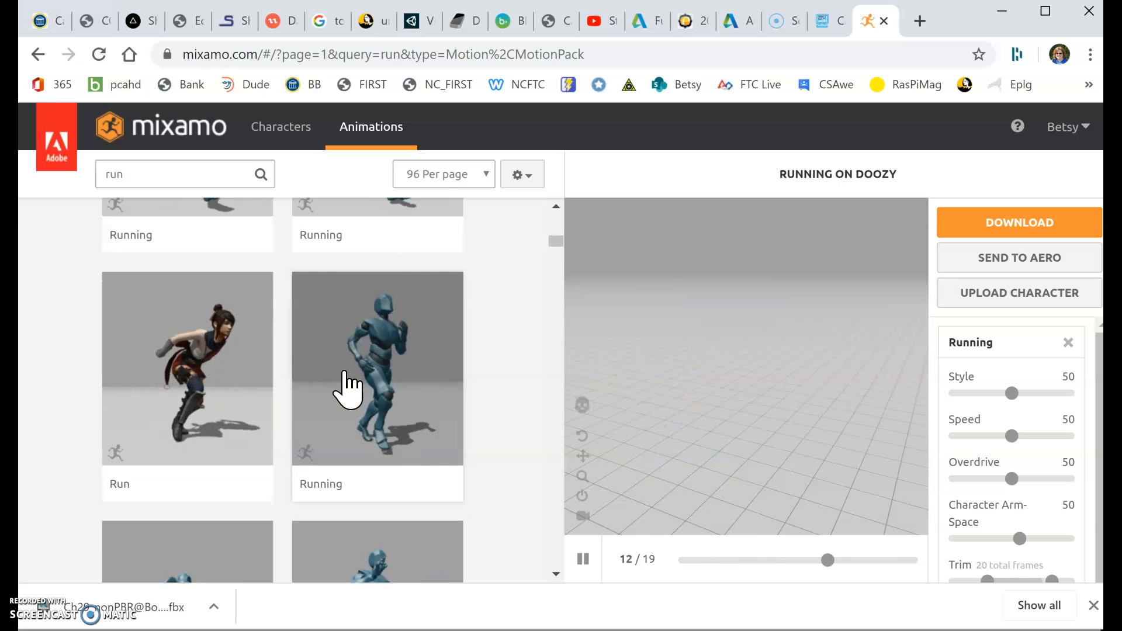
left_click(212, 393)
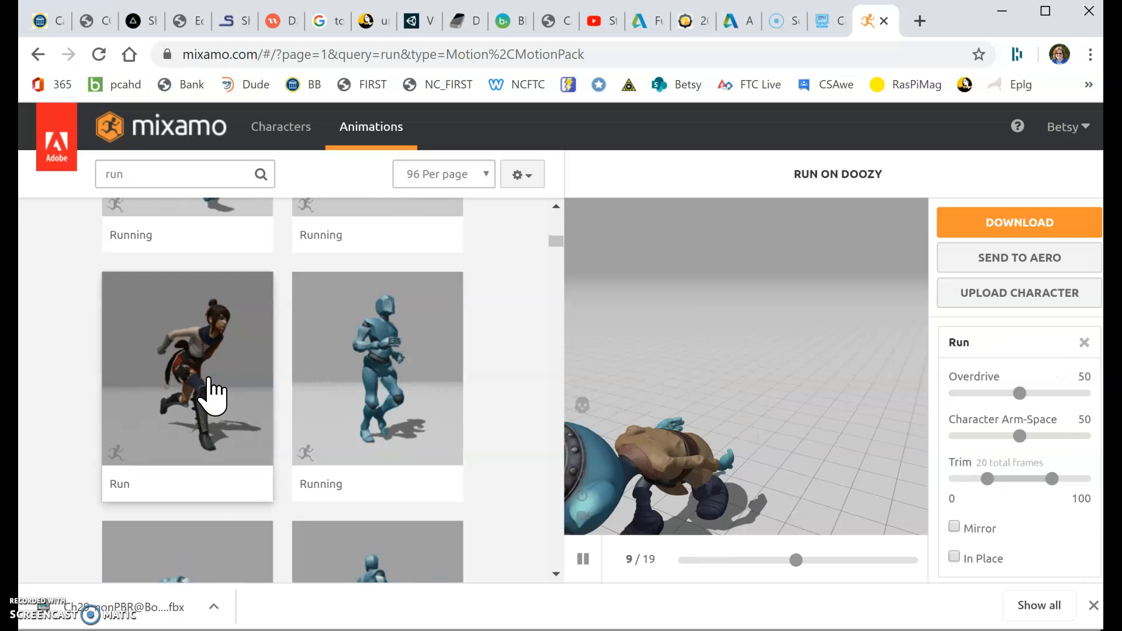
left_click(359, 401)
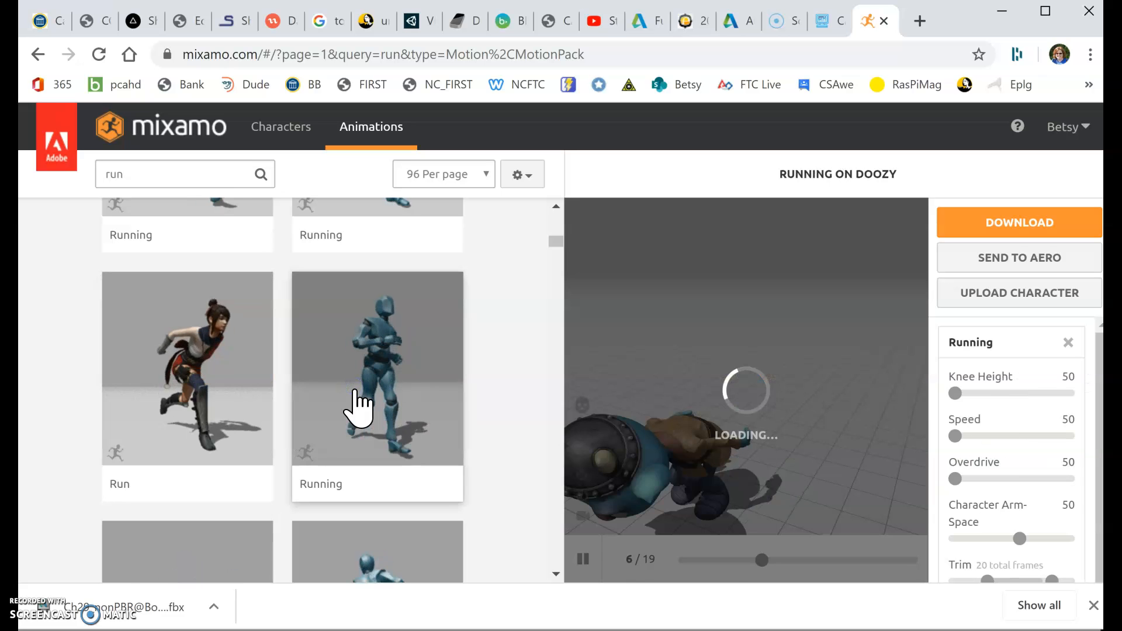
Browse further through the "run" animation results and apply the Standard Run animation to Doozy.
scroll(358, 404, "down", 5)
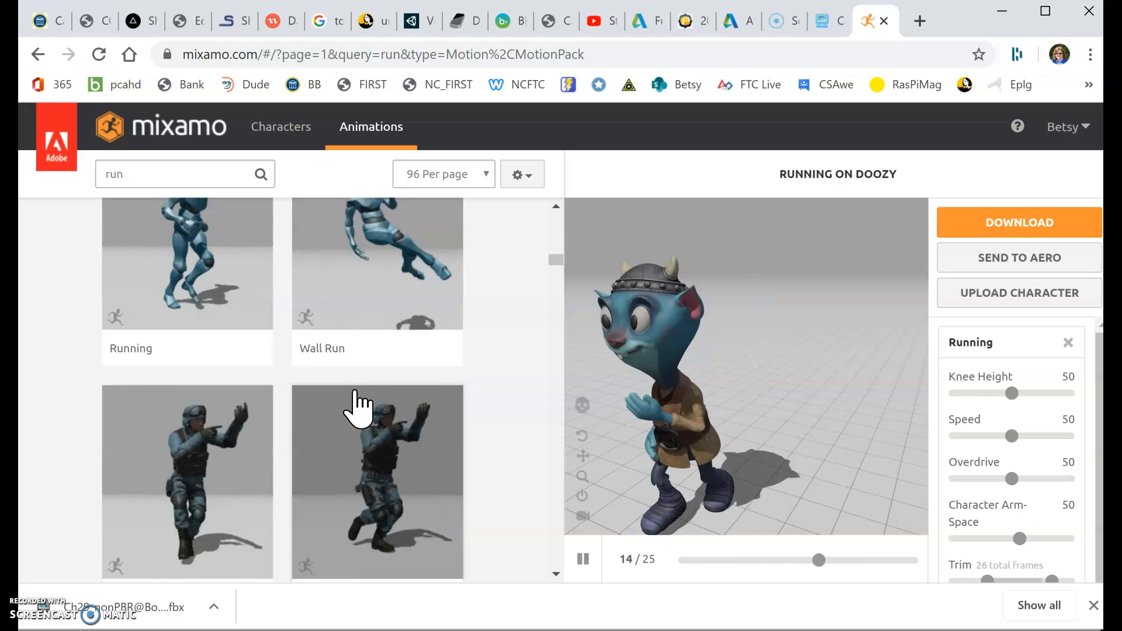
scroll(396, 480, "down", 2)
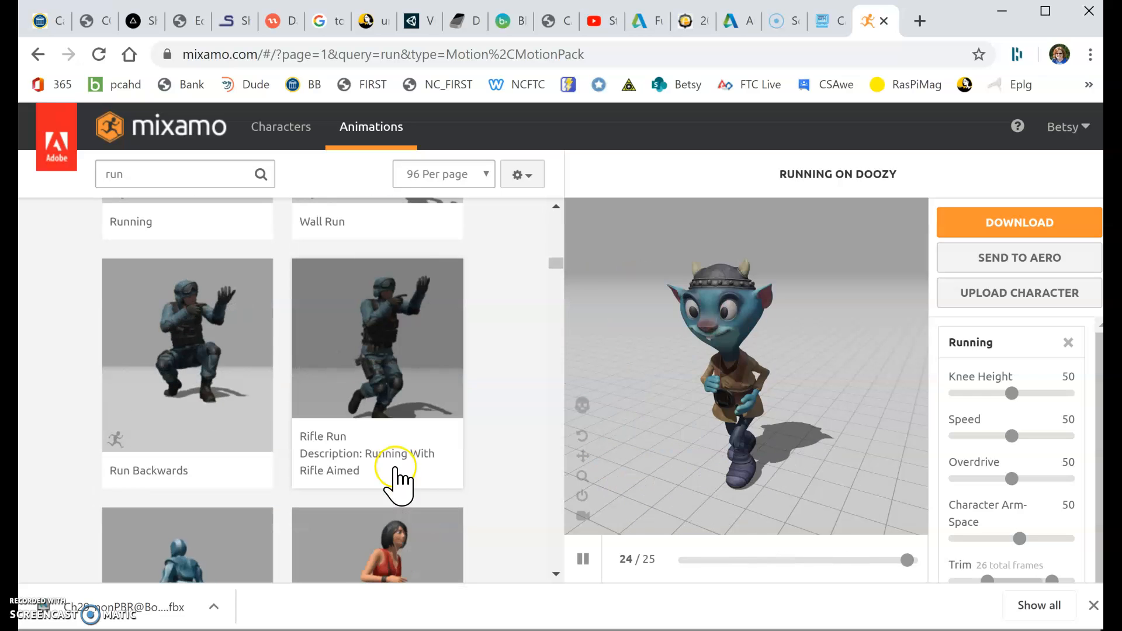
scroll(404, 377, "down", 2)
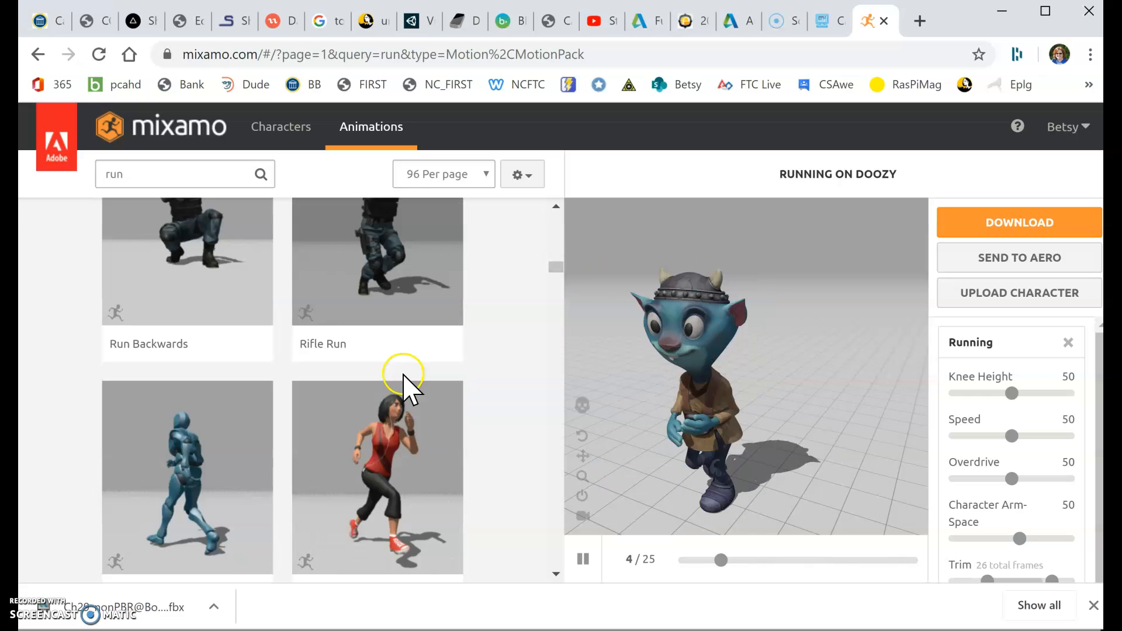
scroll(493, 424, "down", 2)
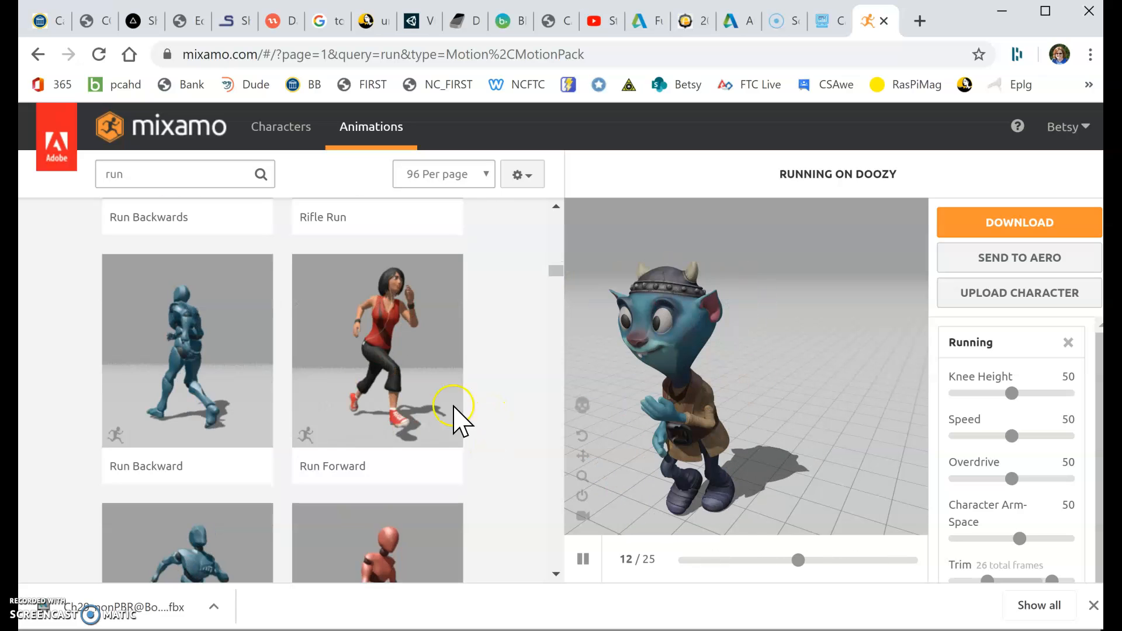
scroll(388, 389, "down", 4)
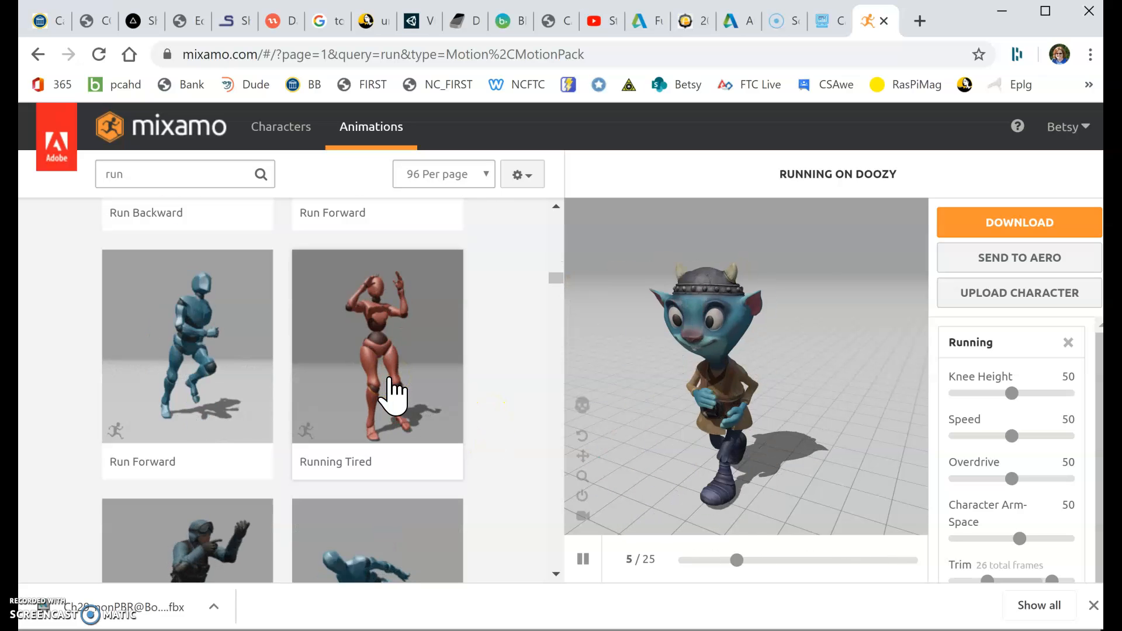
scroll(394, 391, "down", 4)
scroll(395, 391, "down", 2)
scroll(395, 390, "down", 2)
scroll(394, 391, "down", 4)
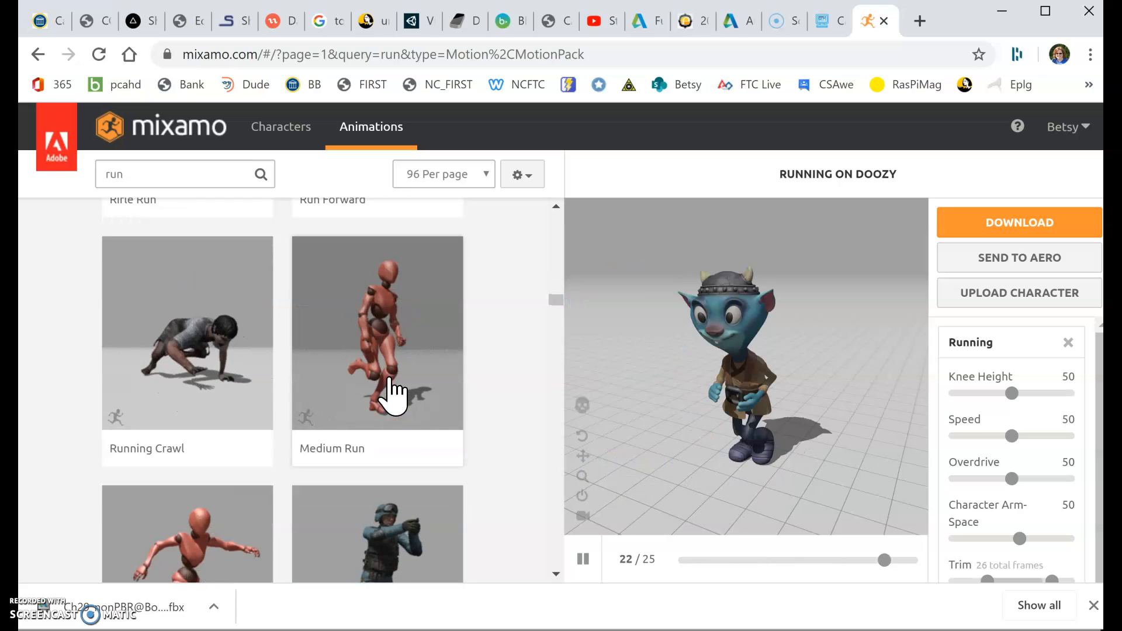
scroll(394, 390, "down", 4)
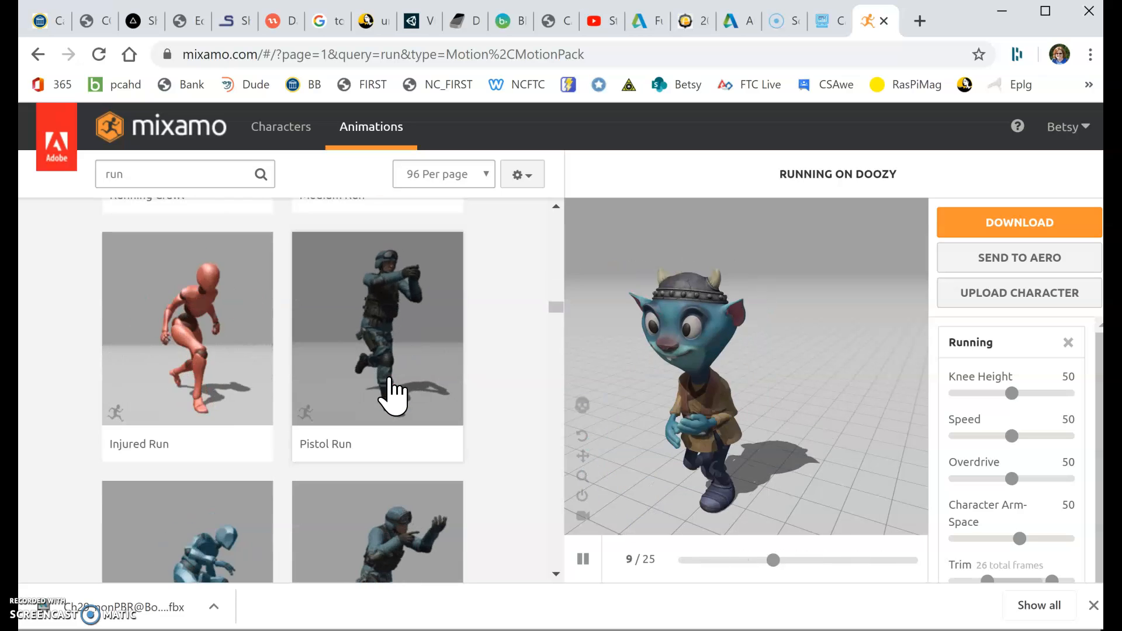
scroll(395, 396, "down", 4)
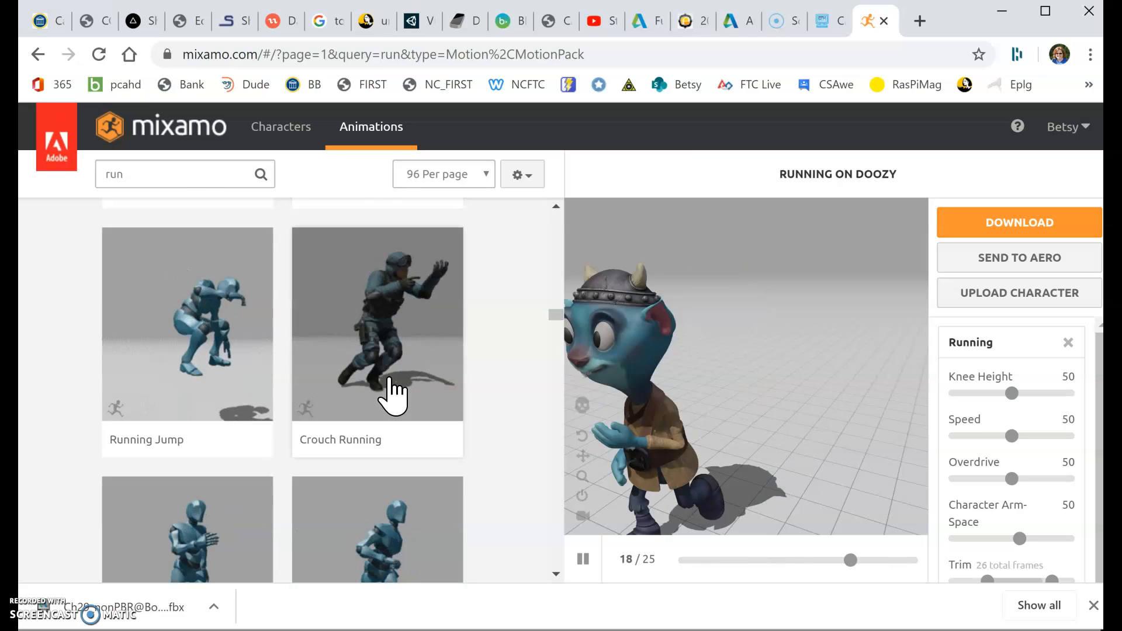
scroll(395, 397, "down", 2)
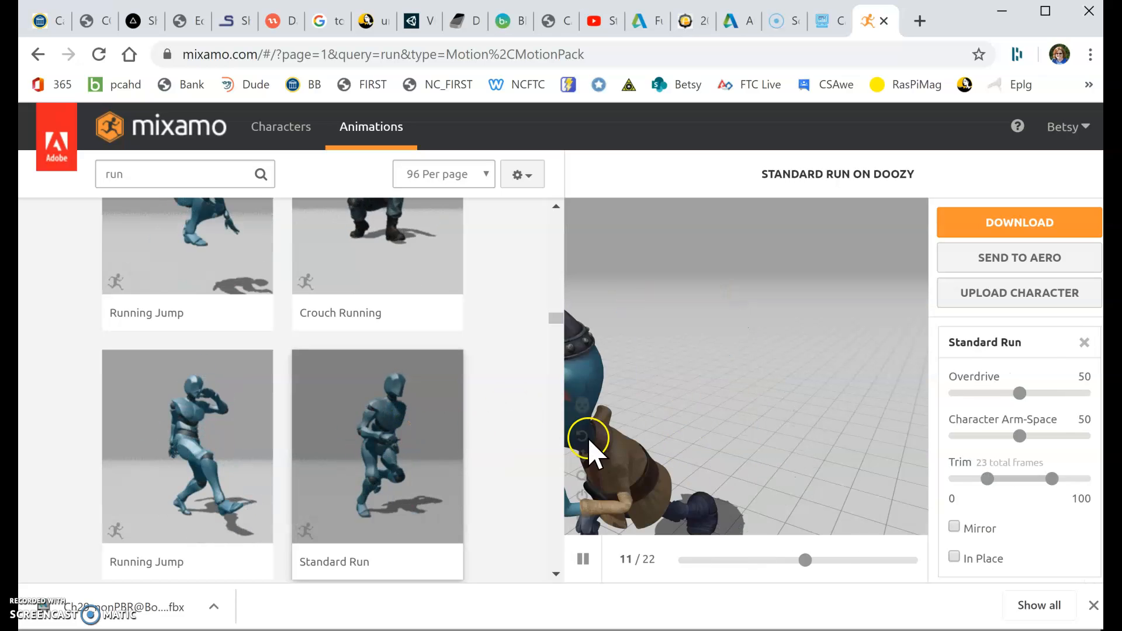
Look through the remaining "run" results beyond Standard Run, around Goofy Running and Zombie Running, for alternative animations.
scroll(477, 531, "down", 6)
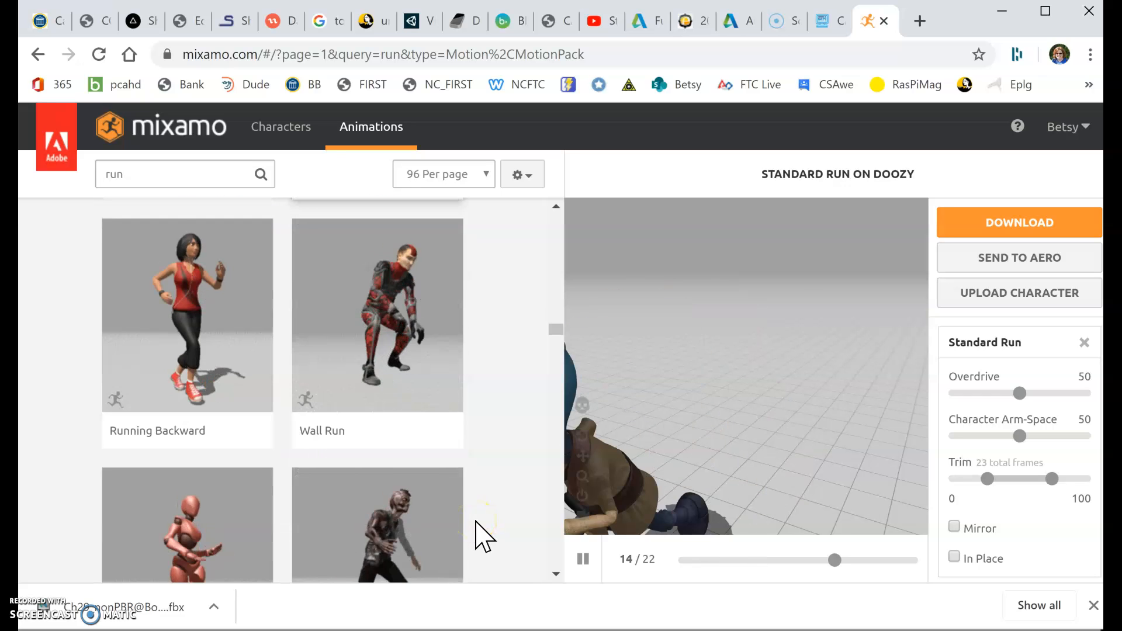
scroll(370, 481, "down", 4)
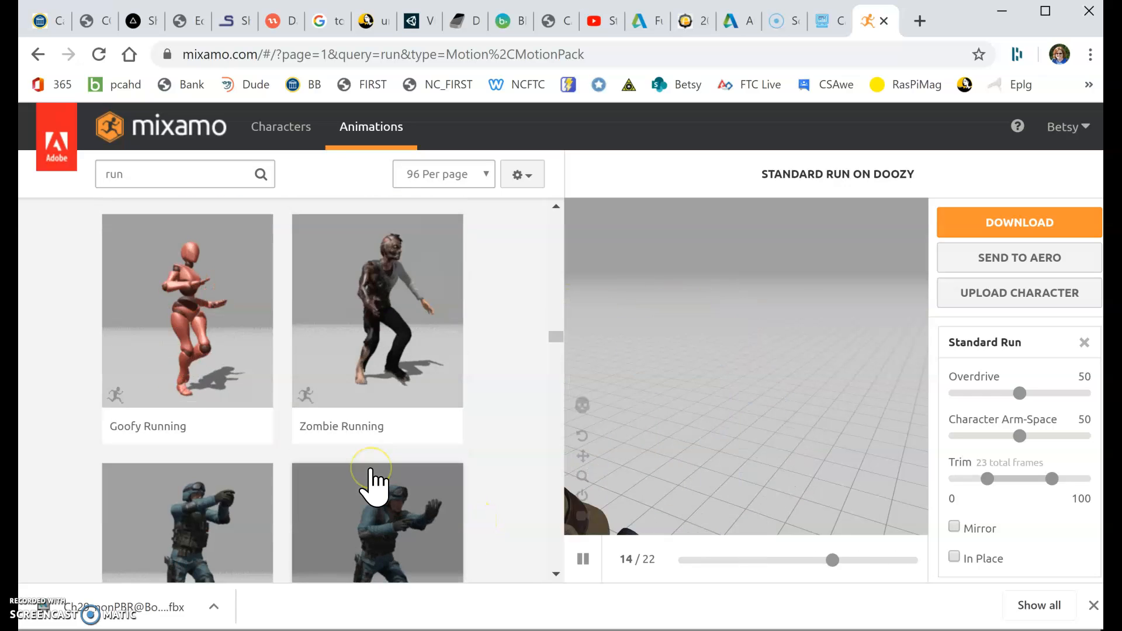
scroll(210, 370, "up", 4)
scroll(456, 465, "down", 4)
scroll(453, 477, "down", 2)
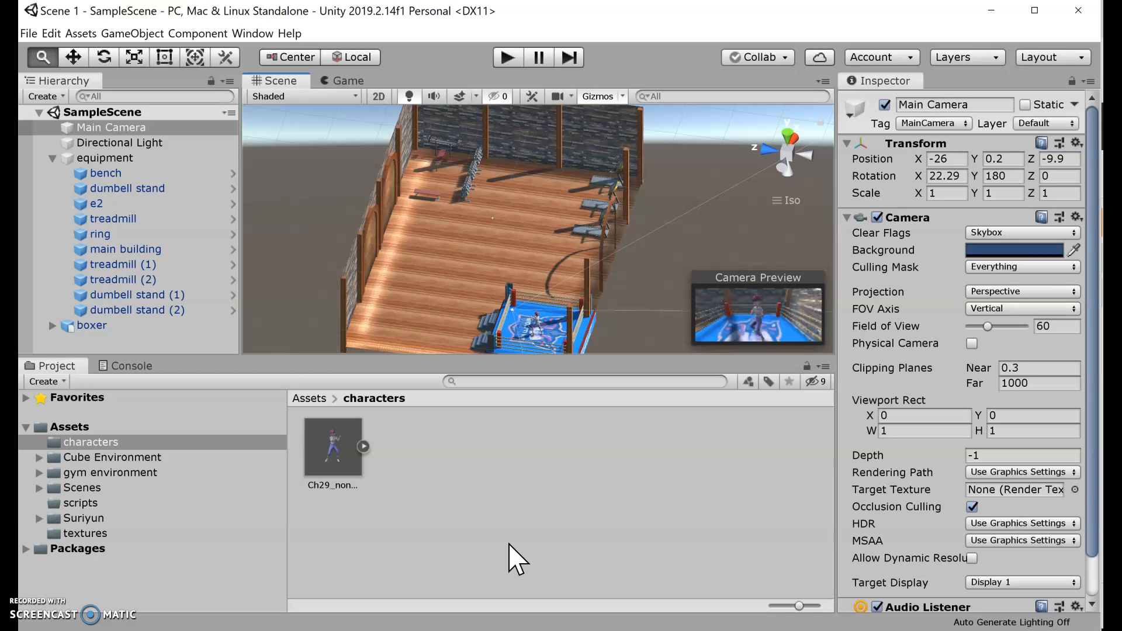
Switch to Unity, select the Ch29_nonPBR@Body Jab Cross model in the characters folder and show its Materials import settings.
left_click(321, 456)
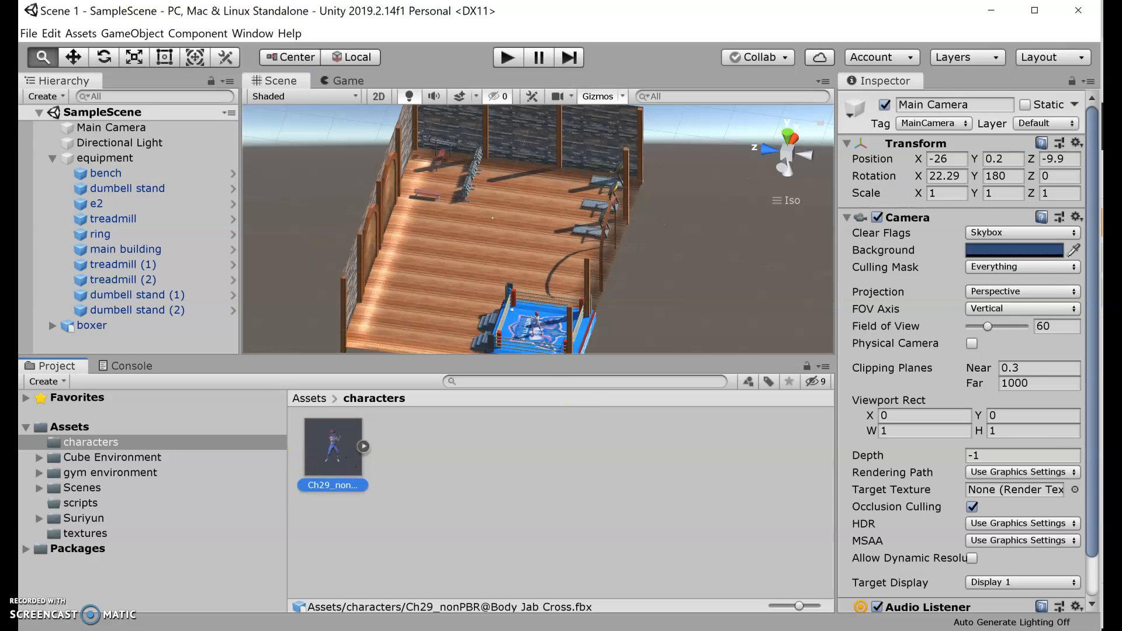
left_click(1043, 147)
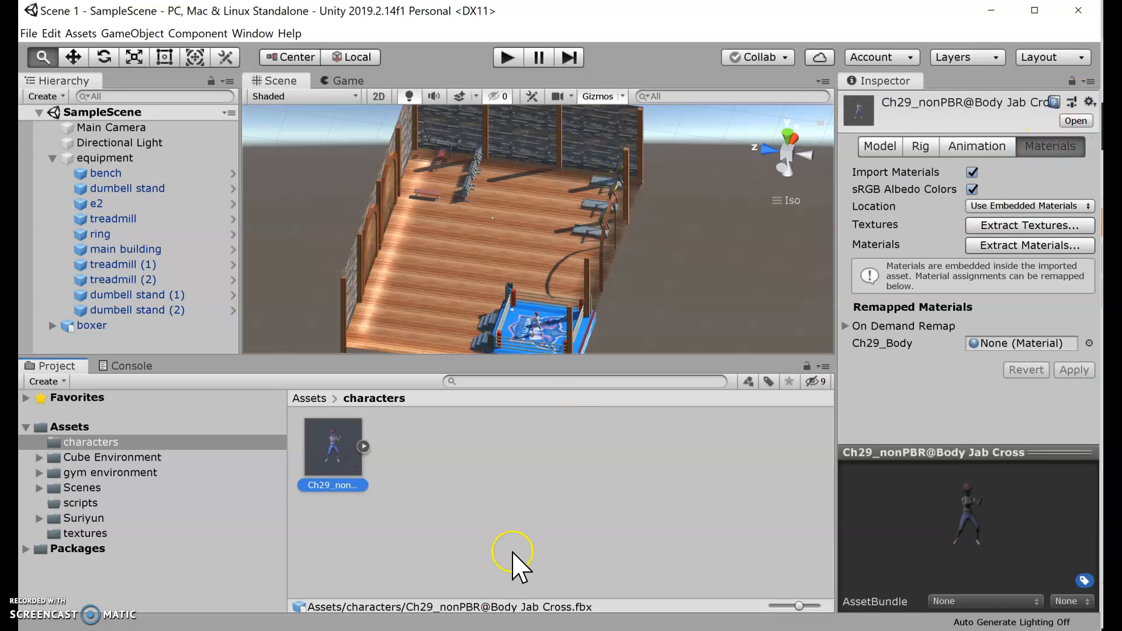